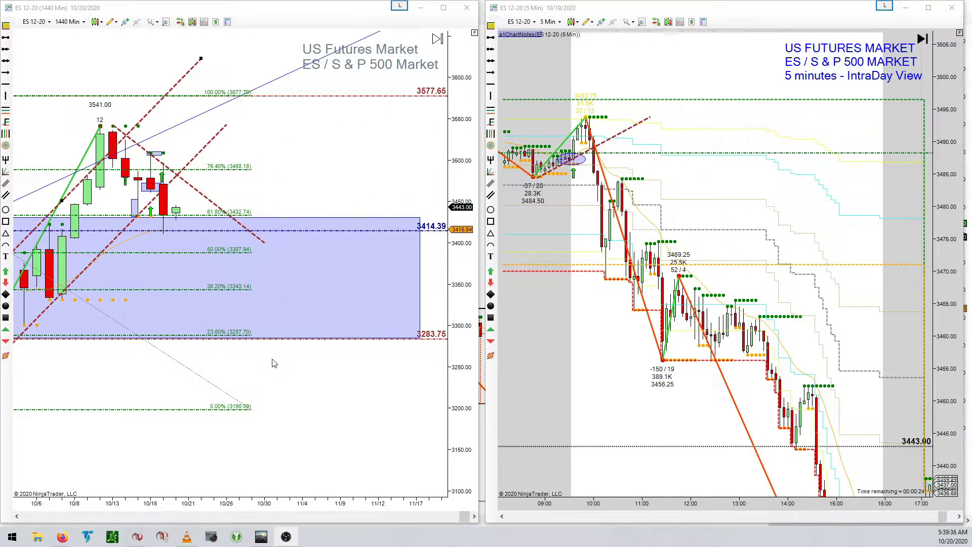
Add a descending dashed trend line through the 10/19 low on the ES daily chart, parallel to the existing falling line
{"action": "left_click_drag", "start_coordinate": [289, 384], "coordinate": [389, 386]}
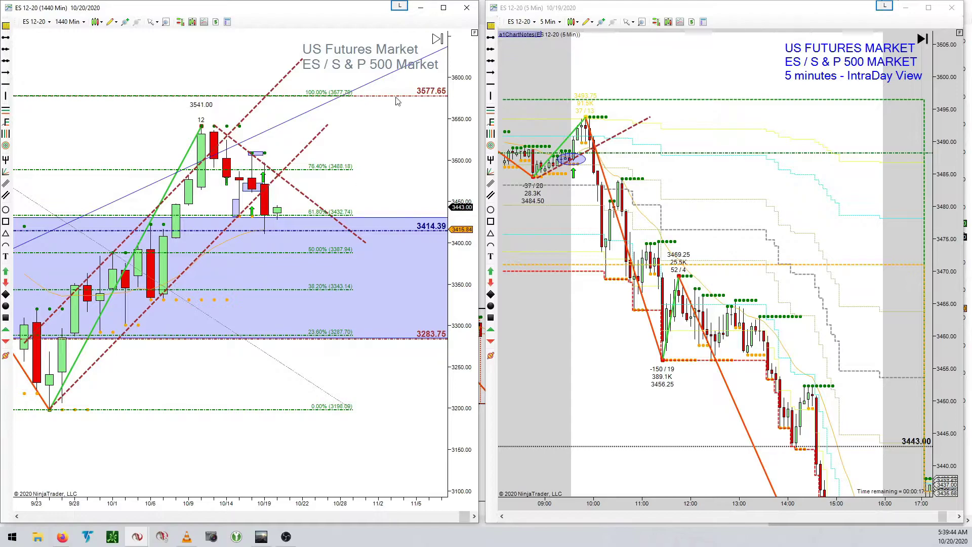
{"action": "left_click", "coordinate": [444, 8]}
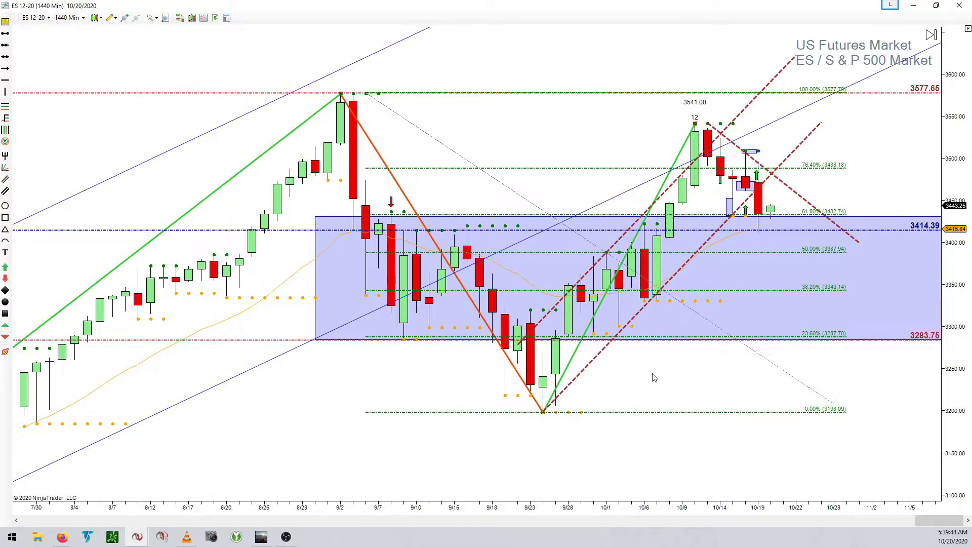
{"action": "left_click_drag", "start_coordinate": [656, 385], "coordinate": [587, 393]}
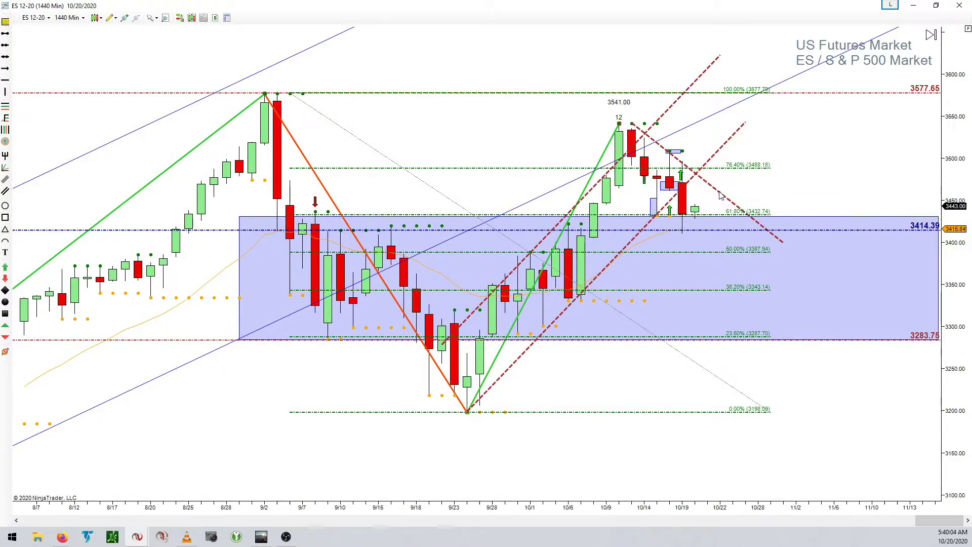
{"action": "left_click_drag", "start_coordinate": [715, 191], "coordinate": [684, 235]}
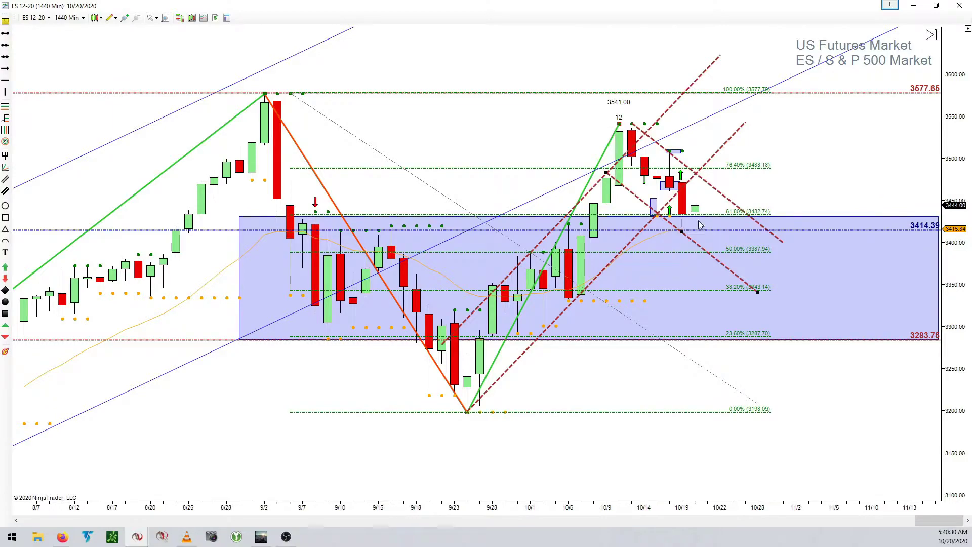
{"action": "left_click", "coordinate": [935, 5]}
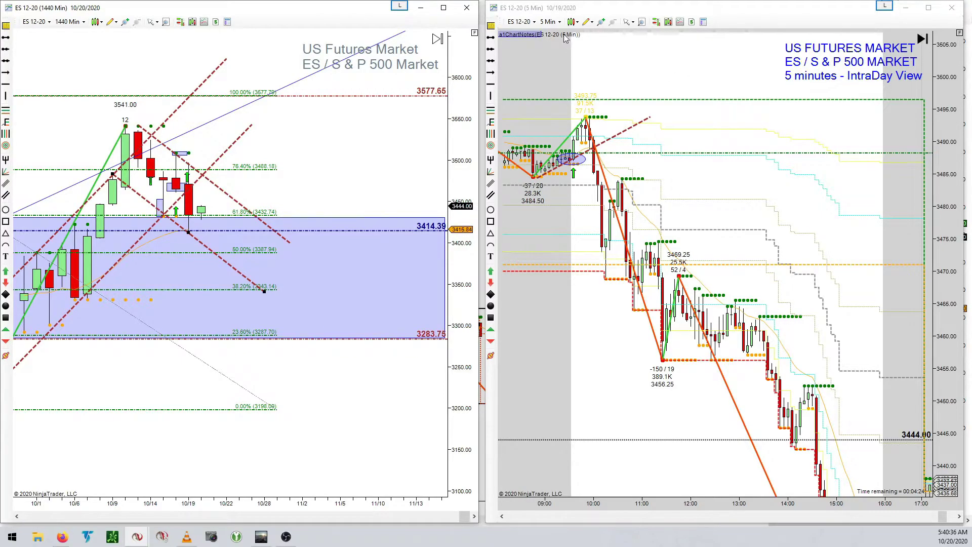
Examine the ES 5-minute intraday chart and the ES daily chart, each enlarged to full screen
{"action": "left_click", "coordinate": [929, 8]}
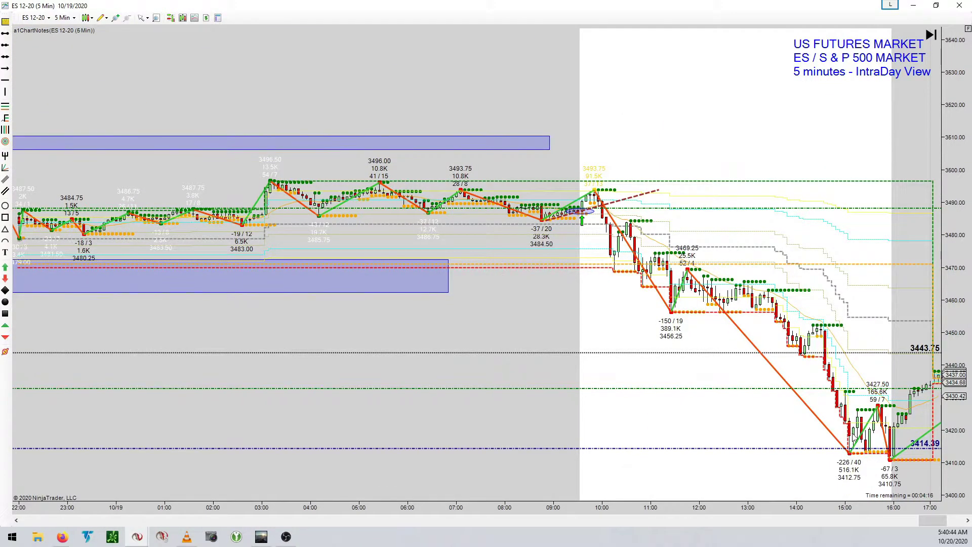
{"action": "left_click", "coordinate": [936, 5]}
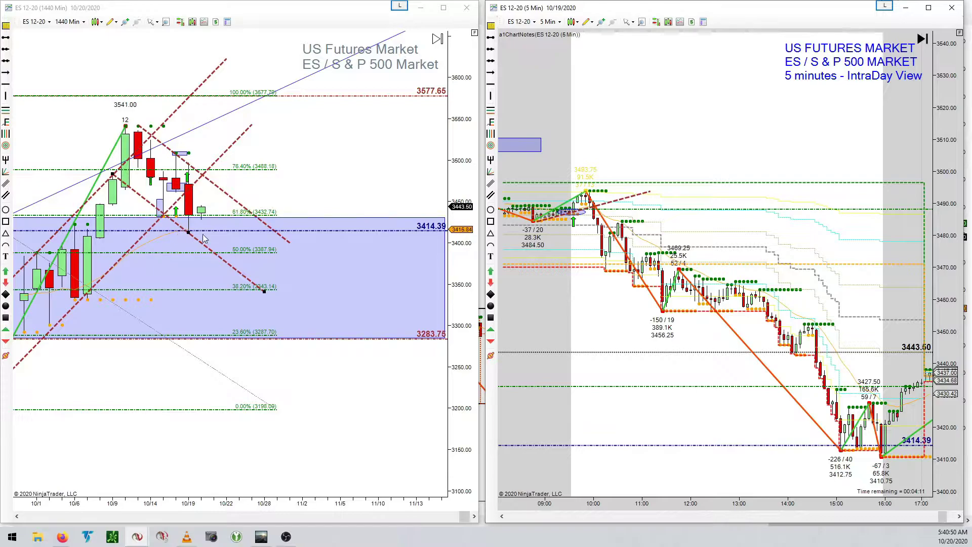
{"action": "left_click", "coordinate": [443, 7]}
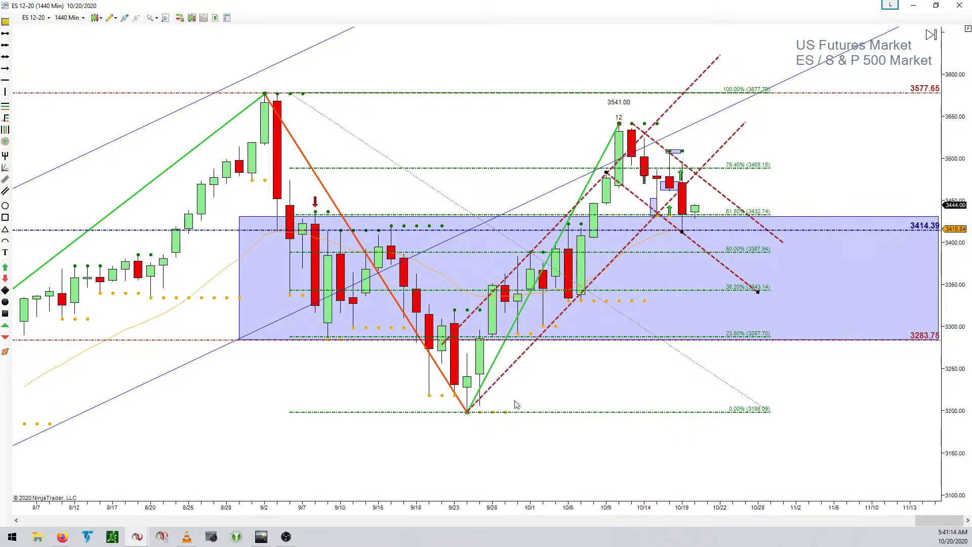
{"action": "scroll", "coordinate": [528, 445], "scroll_direction": "down", "scroll_amount": 3}
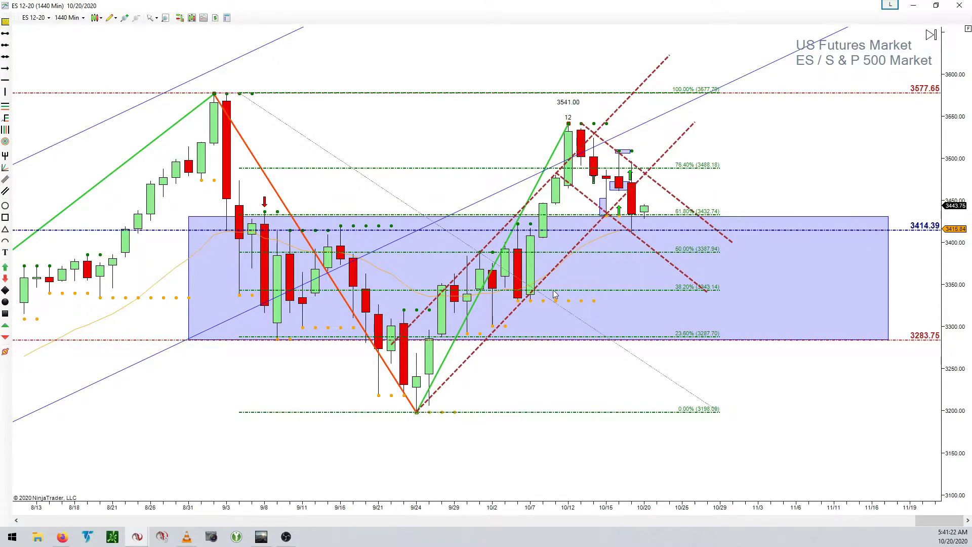
{"action": "left_click", "coordinate": [936, 5]}
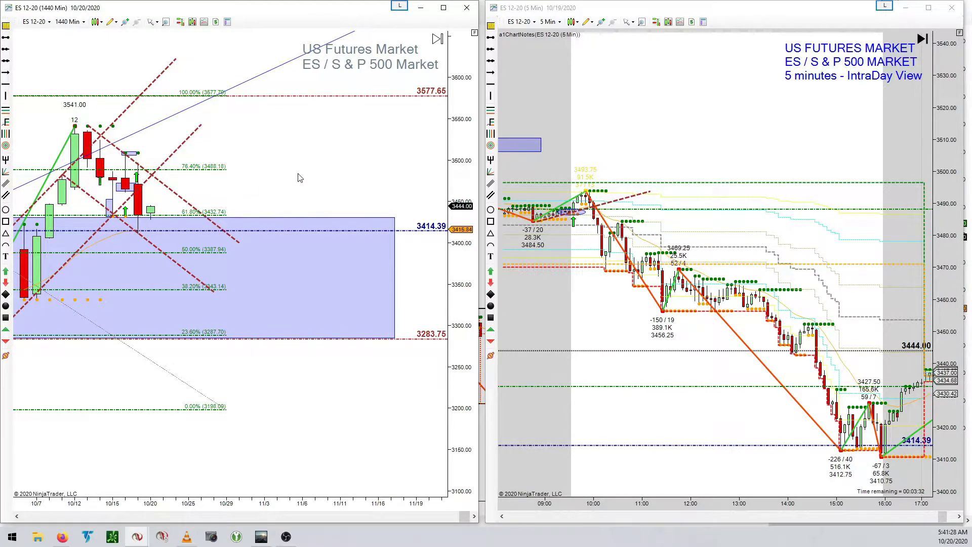
{"action": "left_click_drag", "start_coordinate": [298, 174], "coordinate": [426, 166]}
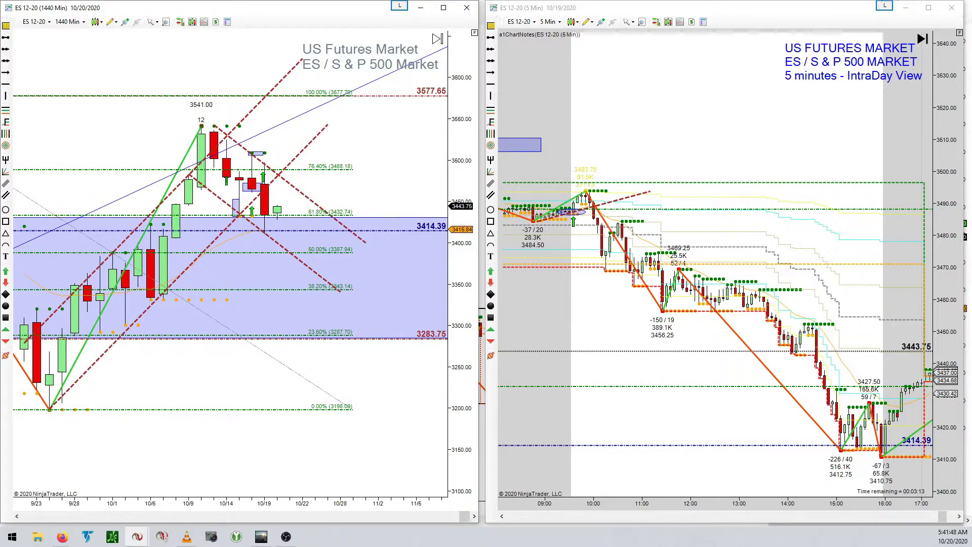
{"action": "key", "text": "alt+Tab"}
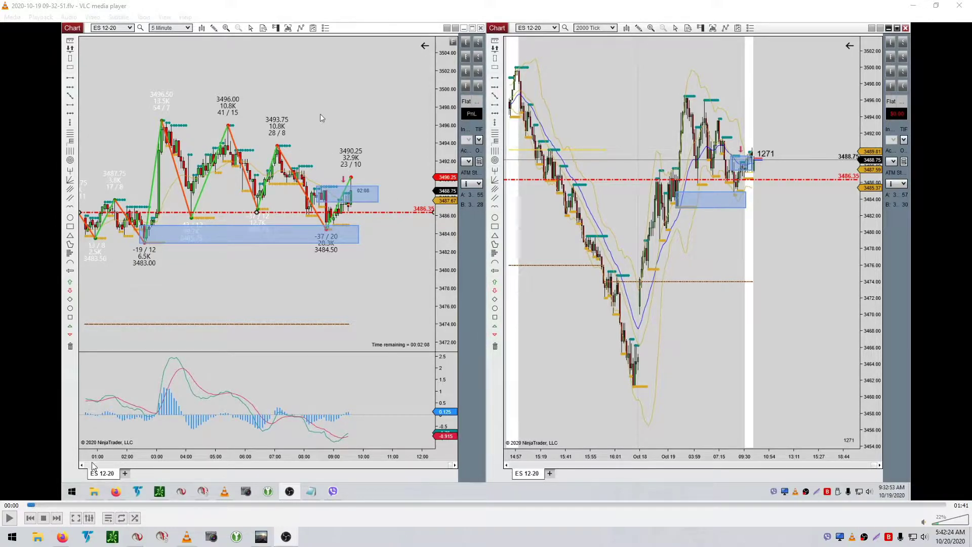
{"action": "left_click", "coordinate": [211, 466]}
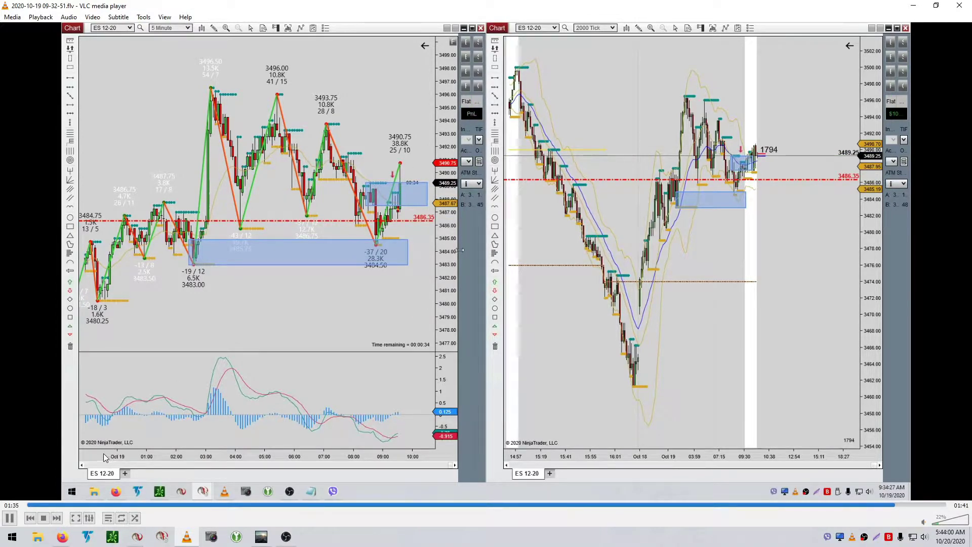
{"action": "left_click", "coordinate": [10, 518]}
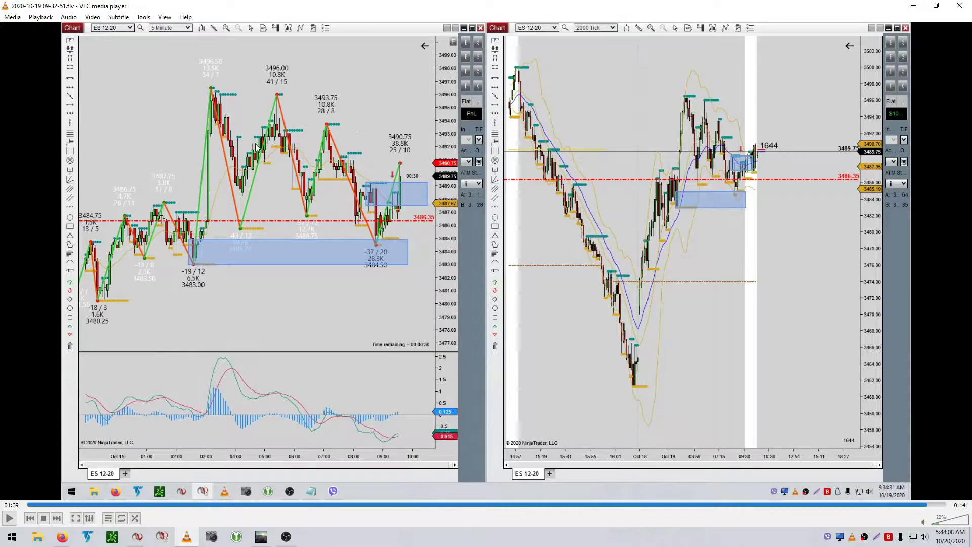
{"action": "left_click", "coordinate": [914, 7]}
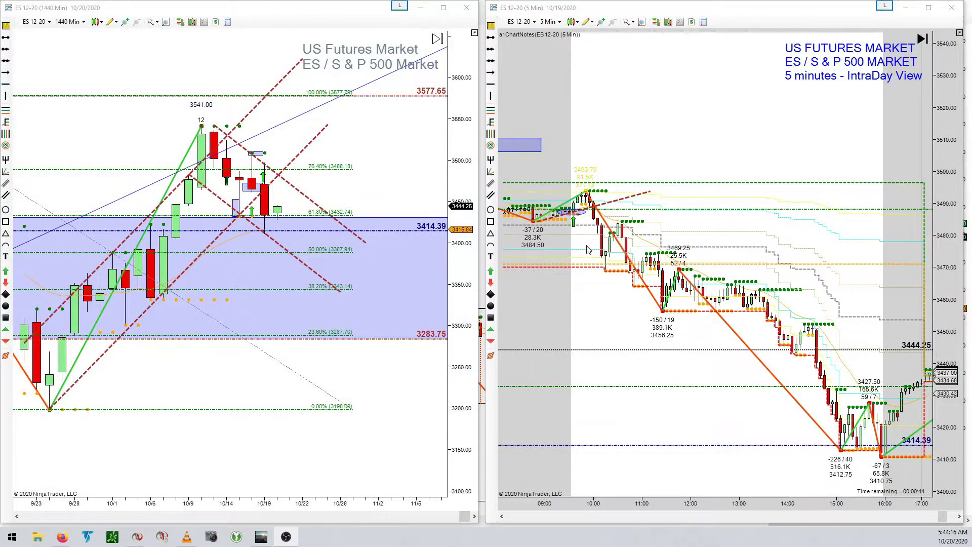
Examine the price action around the 09:30 open on the enlarged ES 5-minute chart, with the price scale stretched
{"action": "left_click", "coordinate": [928, 8]}
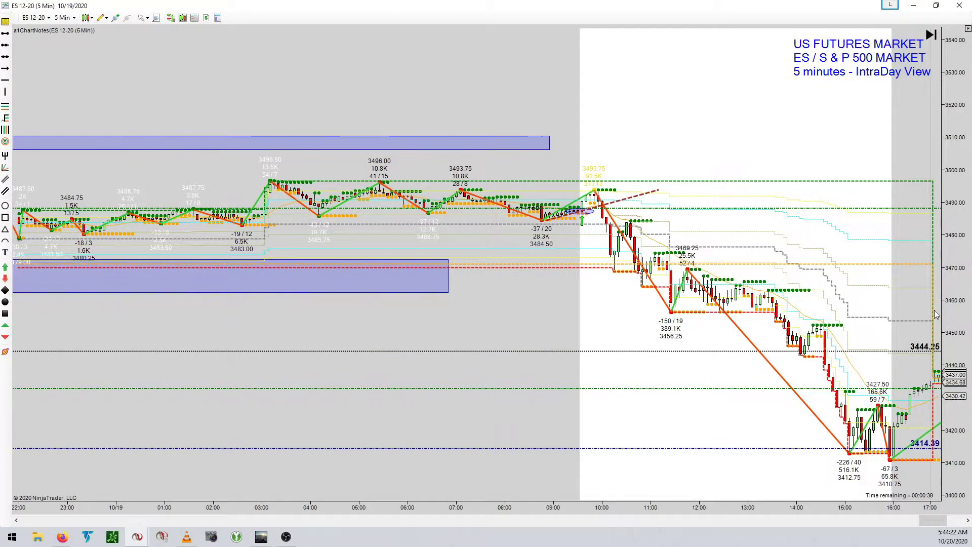
{"action": "left_click_drag", "start_coordinate": [955, 290], "coordinate": [961, 253]}
{"action": "left_click_drag", "start_coordinate": [633, 250], "coordinate": [630, 303]}
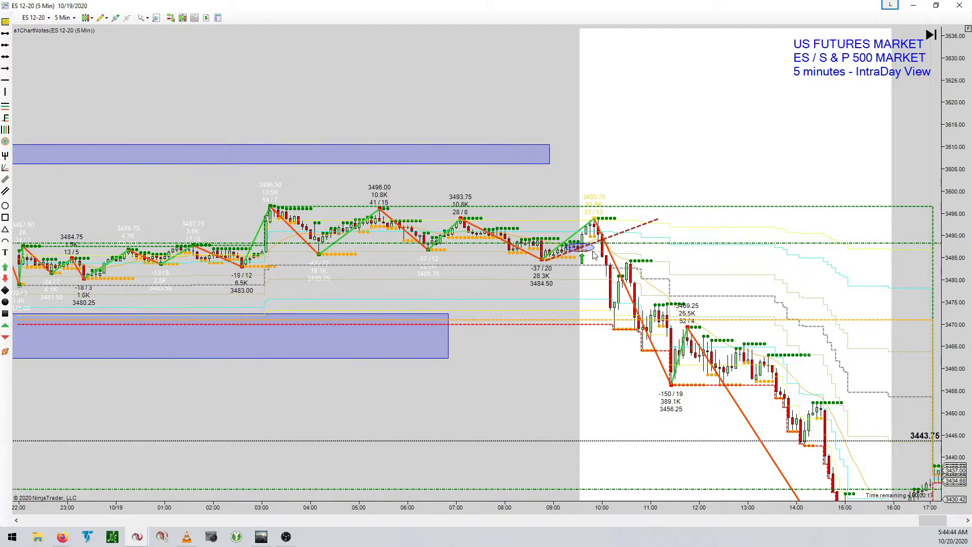
{"action": "left_click", "coordinate": [936, 5]}
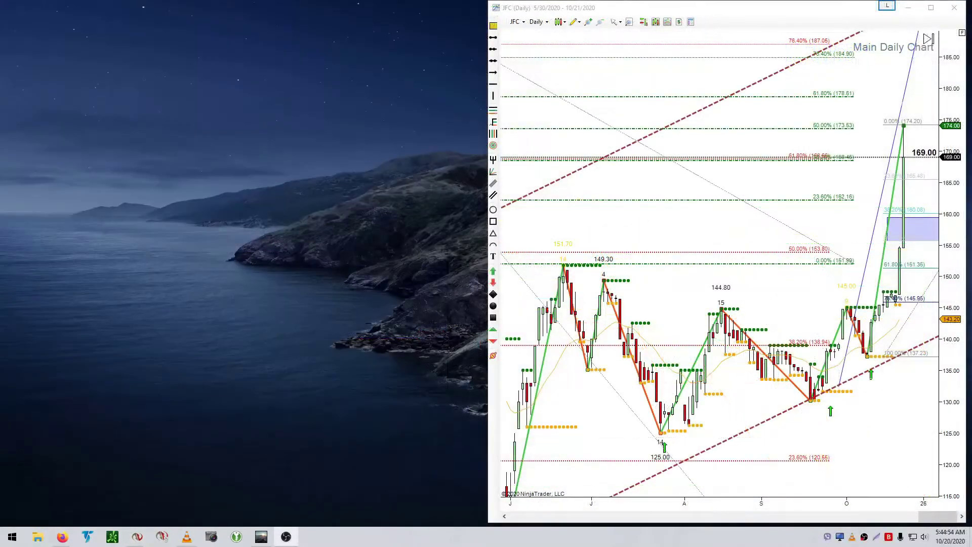
Change the main daily chart's instrument from JFC to PSEI
{"action": "left_click", "coordinate": [516, 23]}
{"action": "left_click", "coordinate": [516, 23]}
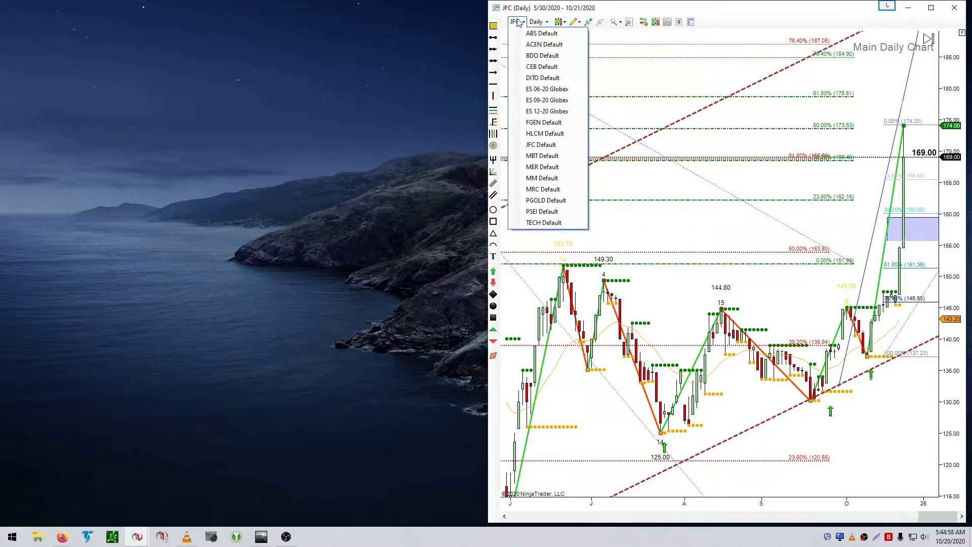
{"action": "left_click", "coordinate": [541, 211]}
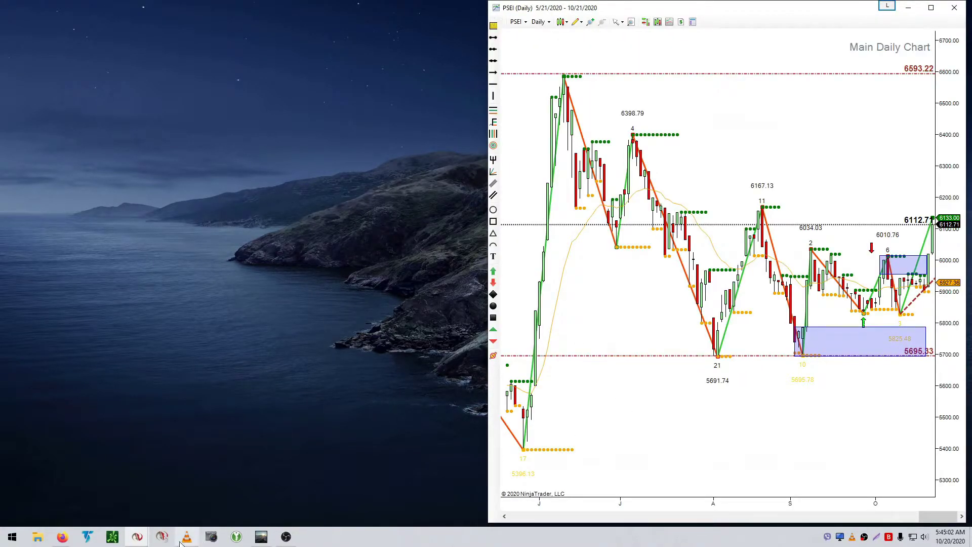
Switch to the Investagrams chart in Firefox and load the PSEI symbol
{"action": "mouse_move", "coordinate": [63, 538]}
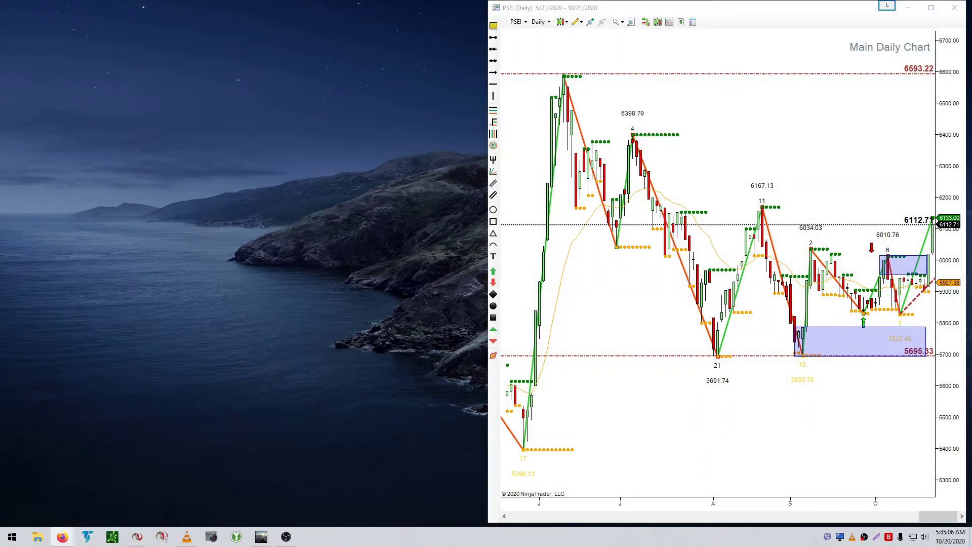
{"action": "key", "text": "alt+Tab"}
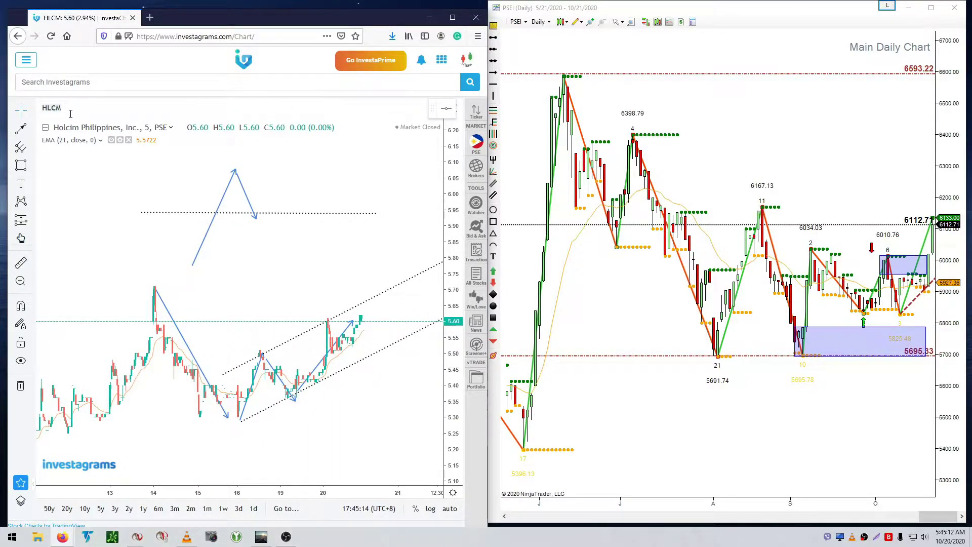
{"action": "left_click", "coordinate": [71, 113]}
{"action": "type", "text": "P"}
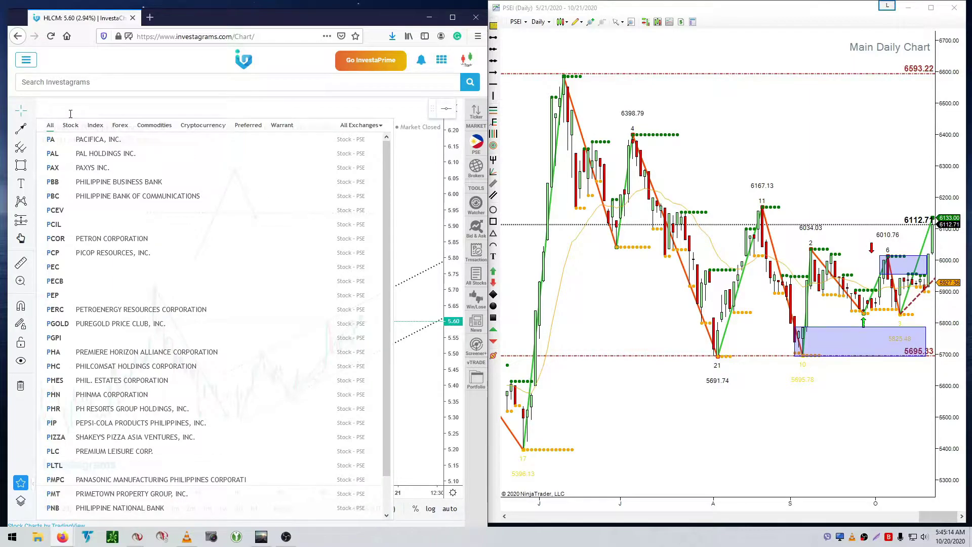
{"action": "type", "text": "SEI"}
{"action": "key", "text": "Return"}
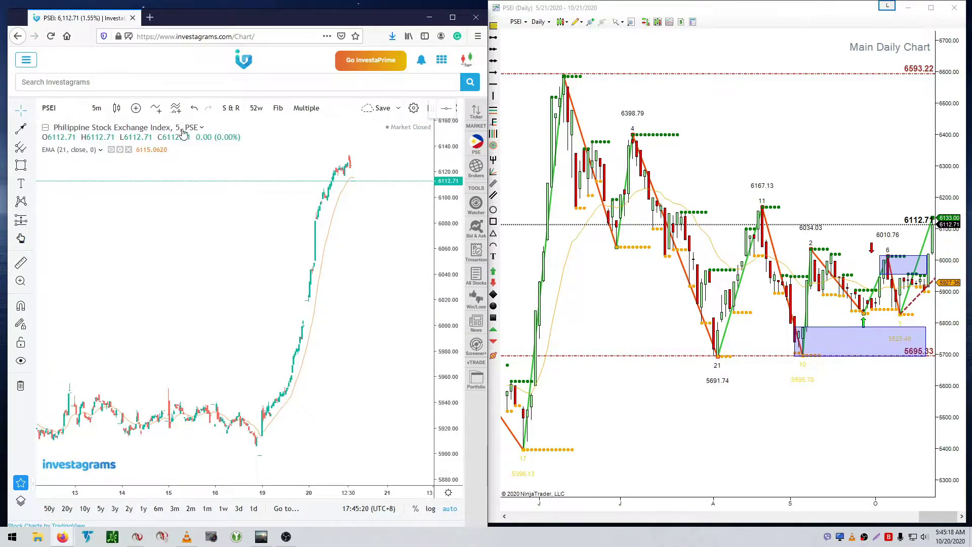
{"action": "left_click_drag", "start_coordinate": [384, 23], "coordinate": [382, 18]}
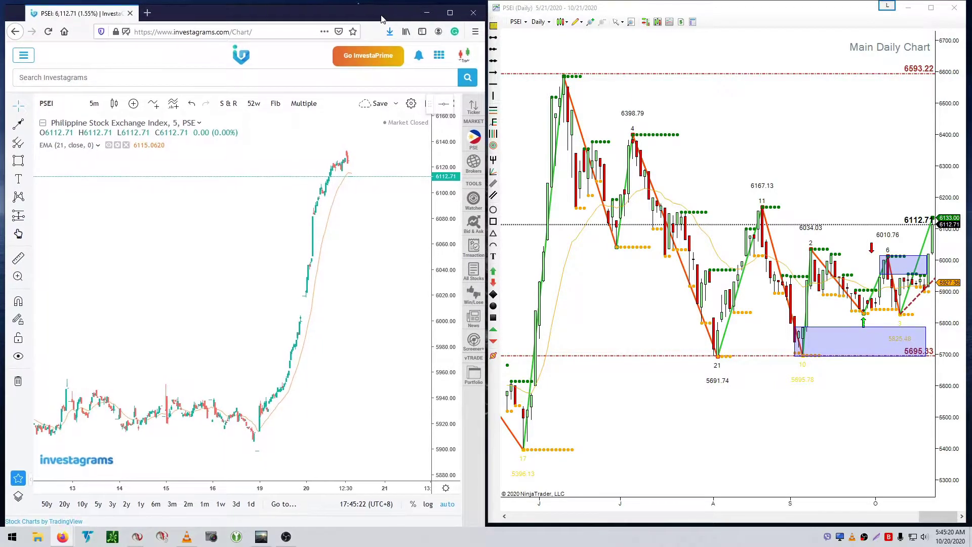
Draw a rising line on the PSEI 5-minute chart from about 5909.93 on 19 Oct 09:35 to about 6130.04 on 20 Oct 12:20
{"action": "left_click_drag", "start_coordinate": [405, 254], "coordinate": [397, 254]}
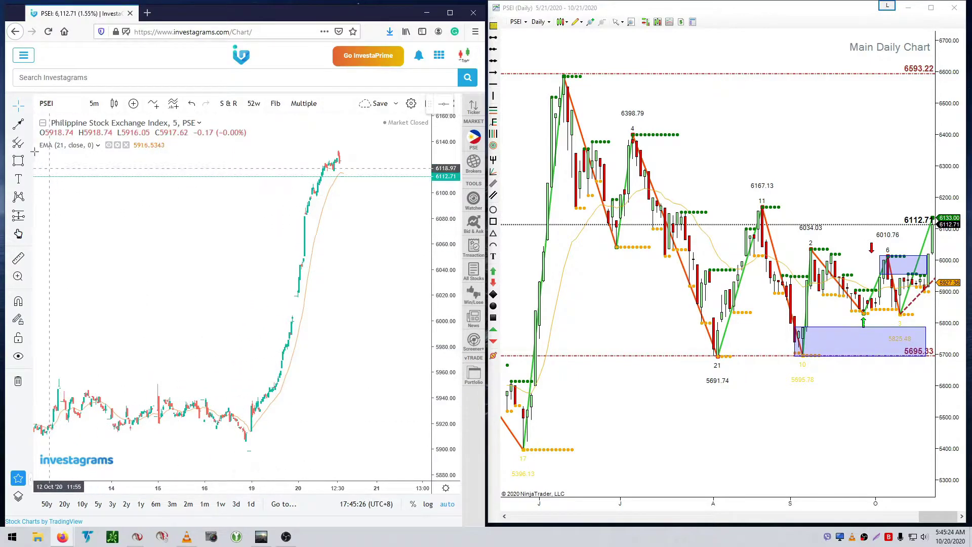
{"action": "left_click", "coordinate": [18, 124]}
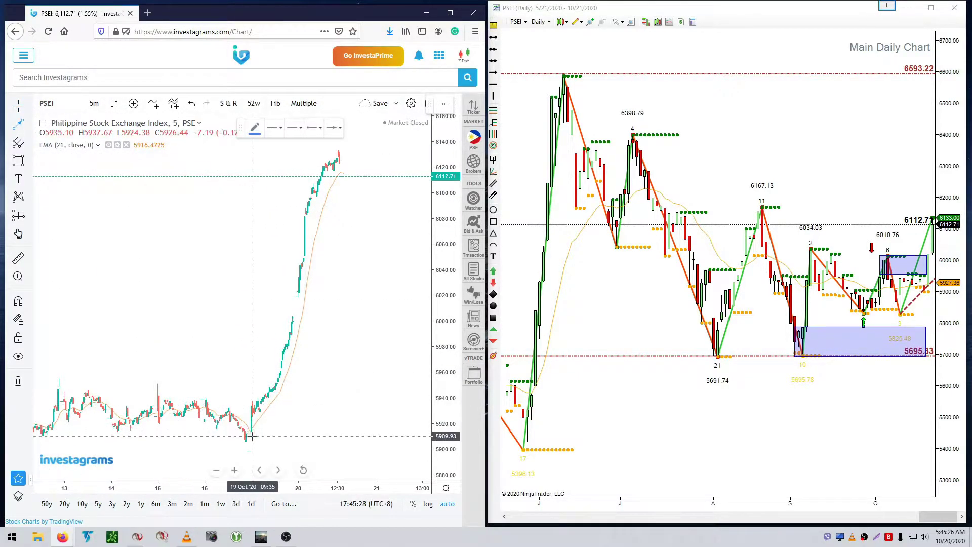
{"action": "left_click", "coordinate": [252, 435]}
{"action": "left_click", "coordinate": [291, 297]}
{"action": "left_click_drag", "start_coordinate": [343, 343], "coordinate": [327, 343]}
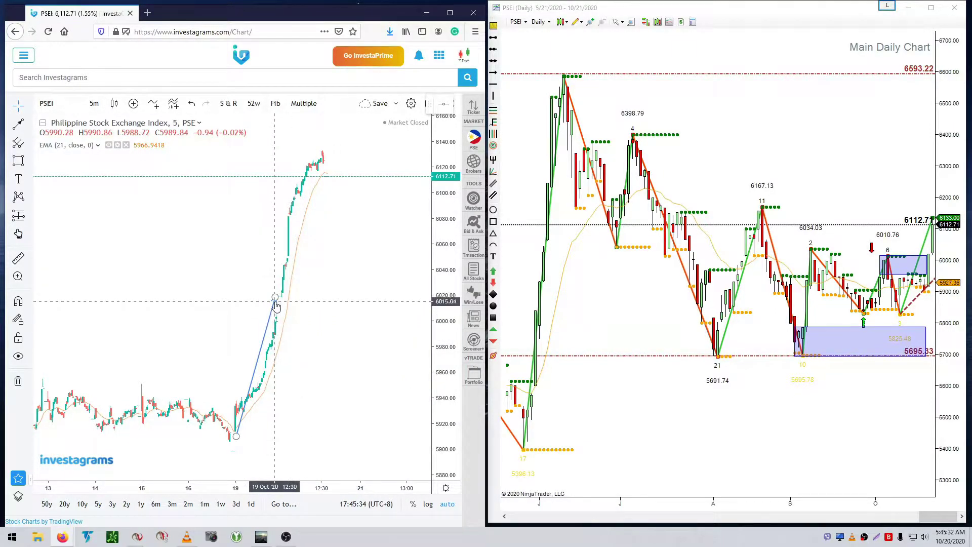
{"action": "left_click_drag", "start_coordinate": [274, 298], "coordinate": [318, 154]}
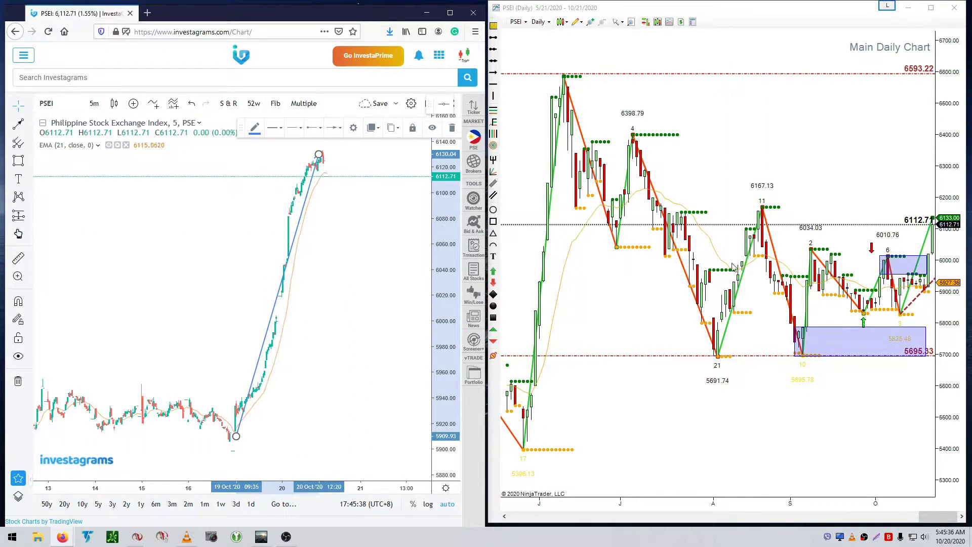
Place a horizontal line at about 6168.25 on the PSEI daily chart, at the 6167.13 swing high
{"action": "scroll", "coordinate": [753, 418], "scroll_direction": "up", "scroll_amount": 2}
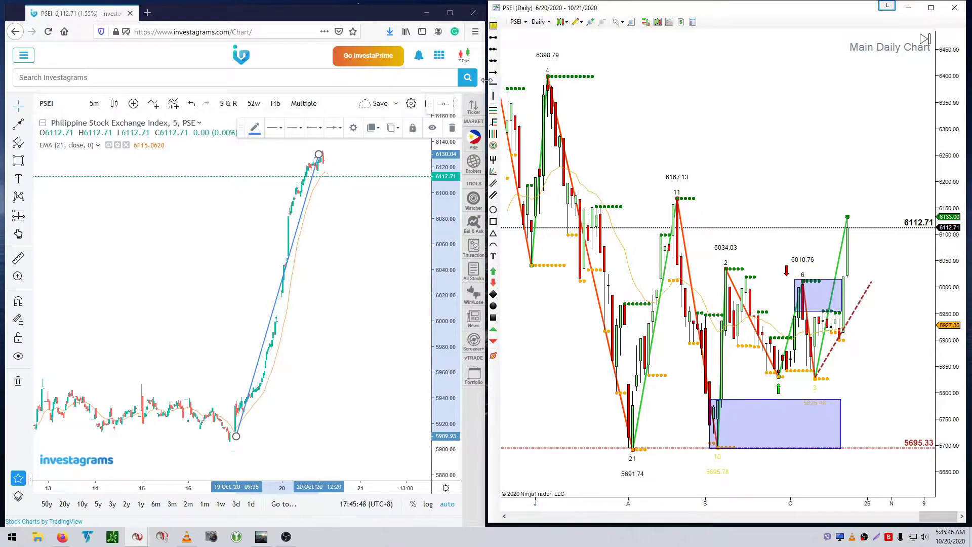
{"action": "left_click", "coordinate": [689, 201]}
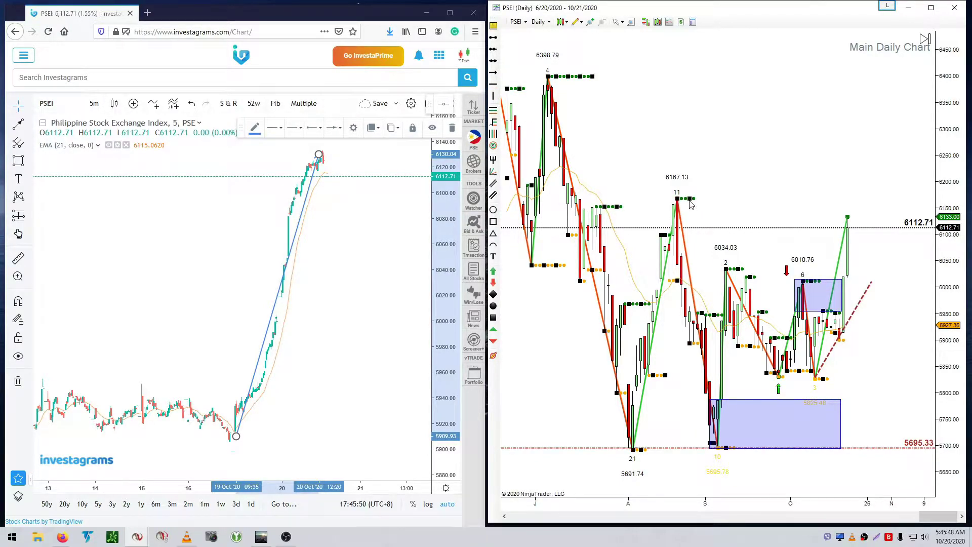
{"action": "left_click", "coordinate": [680, 196]}
{"action": "left_click", "coordinate": [713, 200]}
{"action": "left_click_drag", "start_coordinate": [718, 199], "coordinate": [719, 199]}
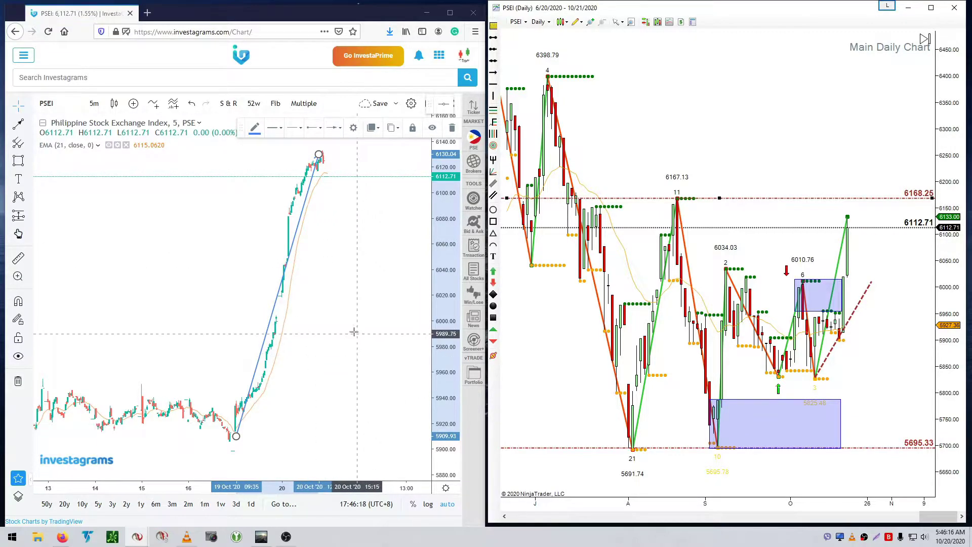
Change the main daily chart's instrument to PGOLD and leave empty space after its latest candles
{"action": "left_click", "coordinate": [516, 20]}
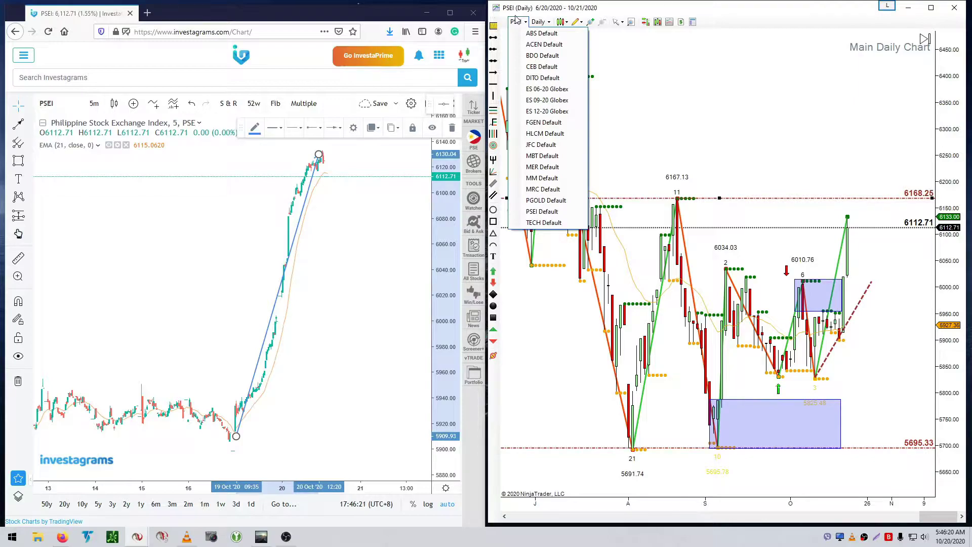
{"action": "left_click", "coordinate": [553, 202]}
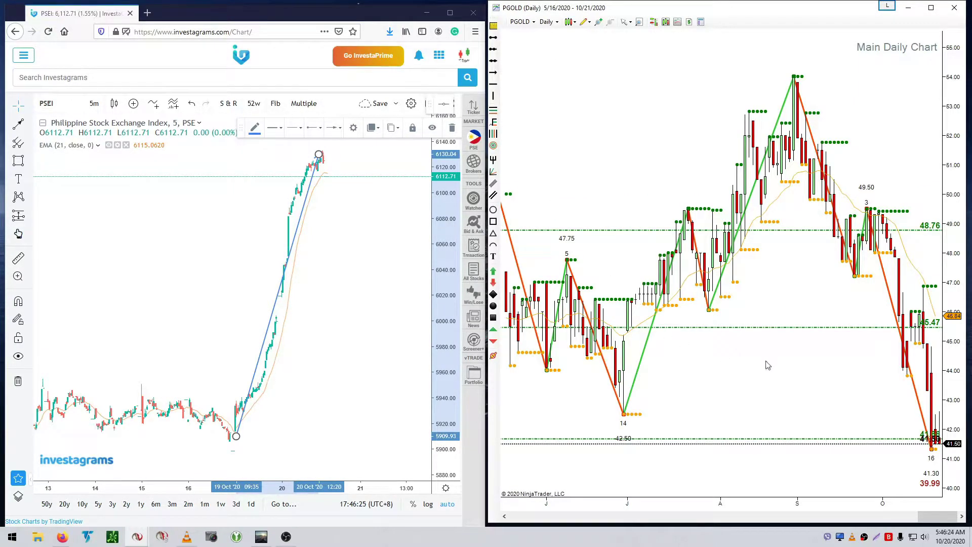
{"action": "left_click_drag", "start_coordinate": [766, 371], "coordinate": [693, 375]}
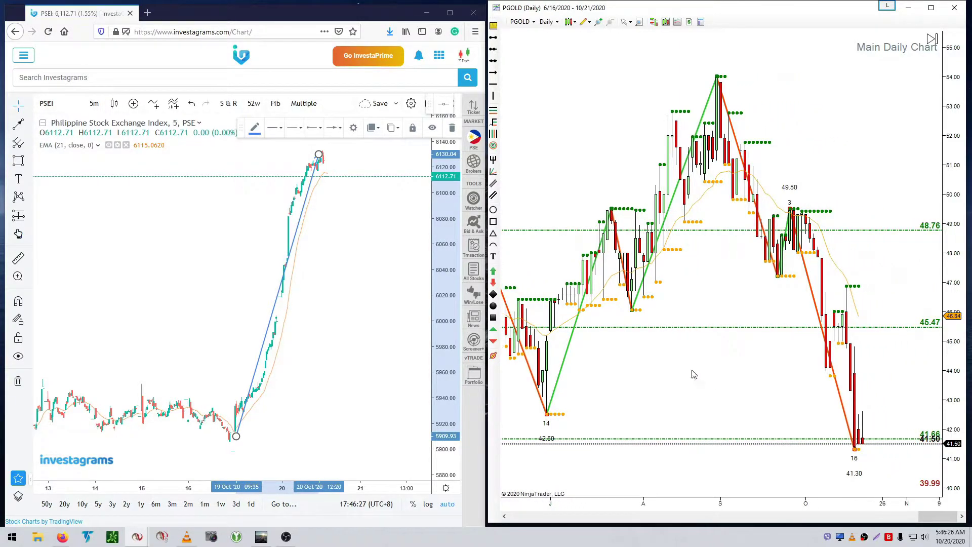
Load the PGOLD symbol in the Investagrams 5-minute chart
{"action": "left_click", "coordinate": [68, 108]}
{"action": "type", "text": "PGOLD"}
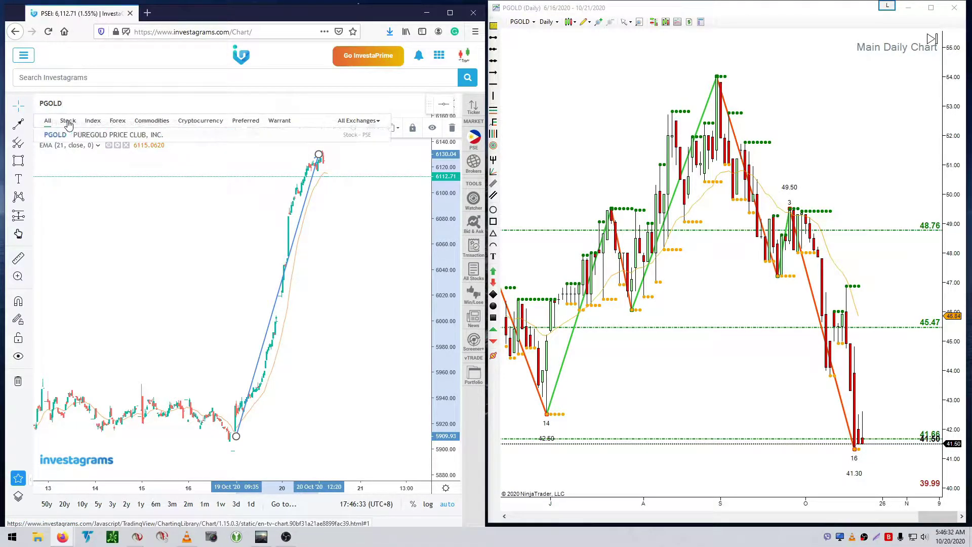
{"action": "key", "text": "Return"}
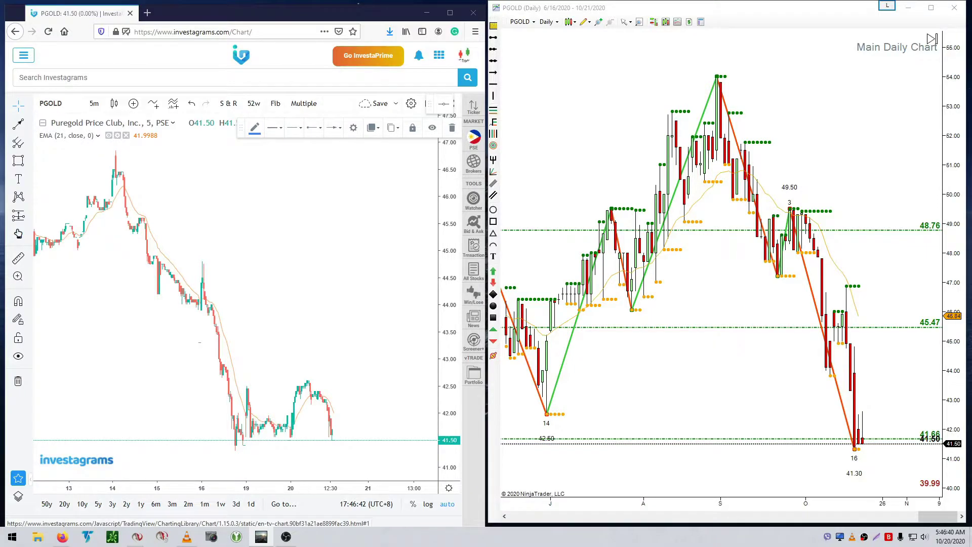
Examine the PGOLD average price and percentage loss in the stock position screenshot alongside the PGOLD daily chart
{"action": "left_click_drag", "start_coordinate": [114, 185], "coordinate": [363, 115]}
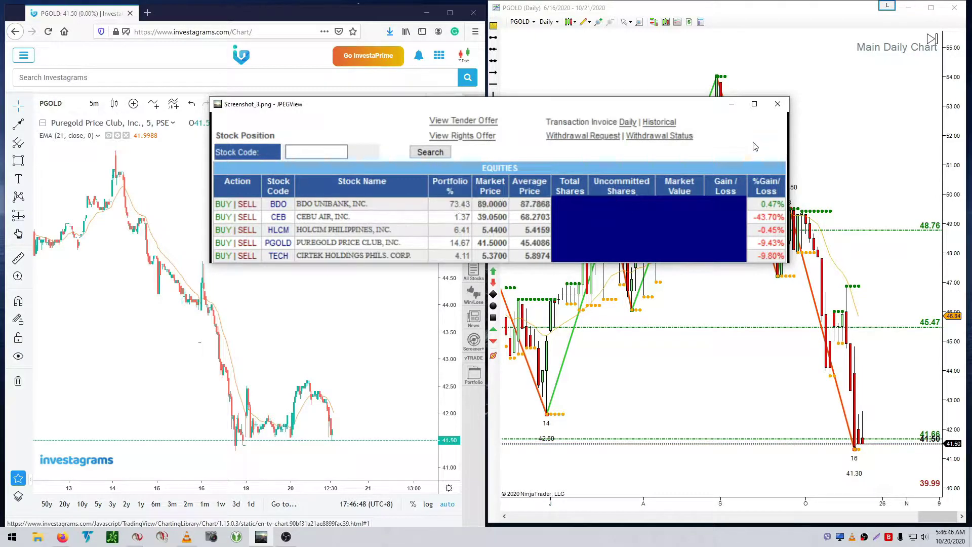
{"action": "mouse_move", "coordinate": [269, 218]}
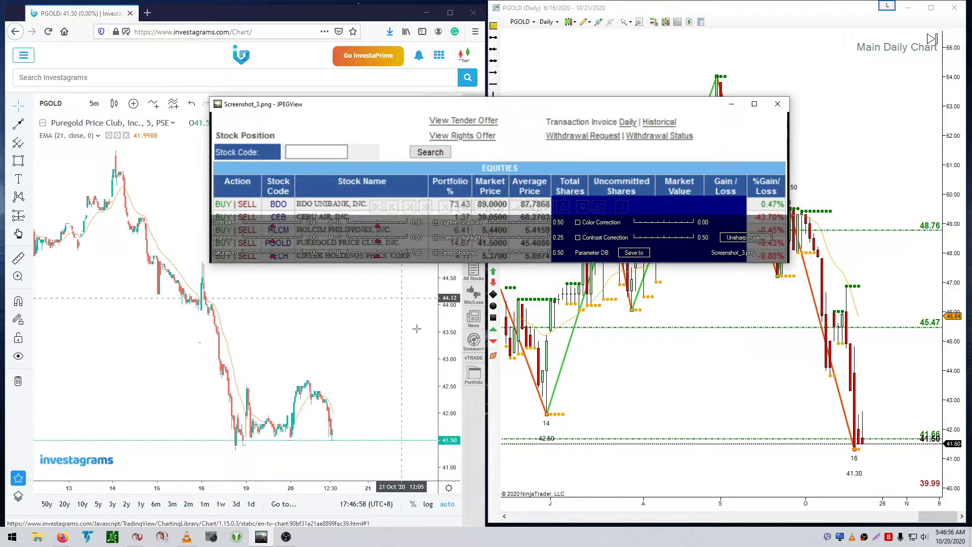
{"action": "left_click", "coordinate": [852, 207]}
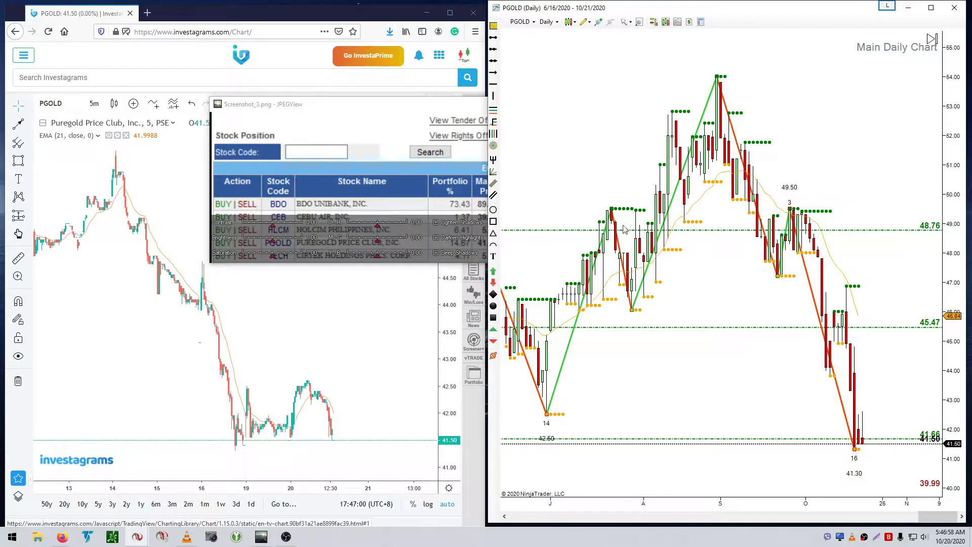
{"action": "left_click", "coordinate": [354, 106]}
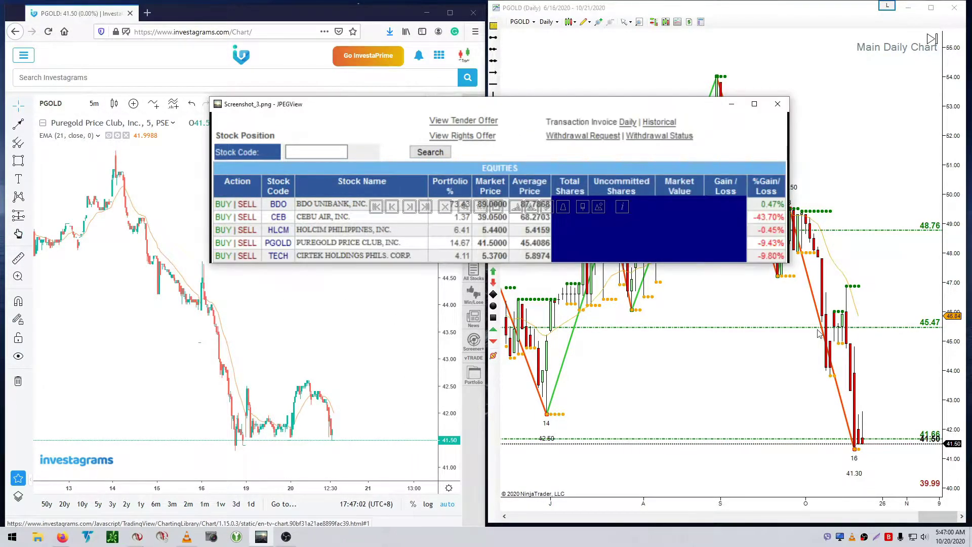
{"action": "left_click", "coordinate": [791, 245]}
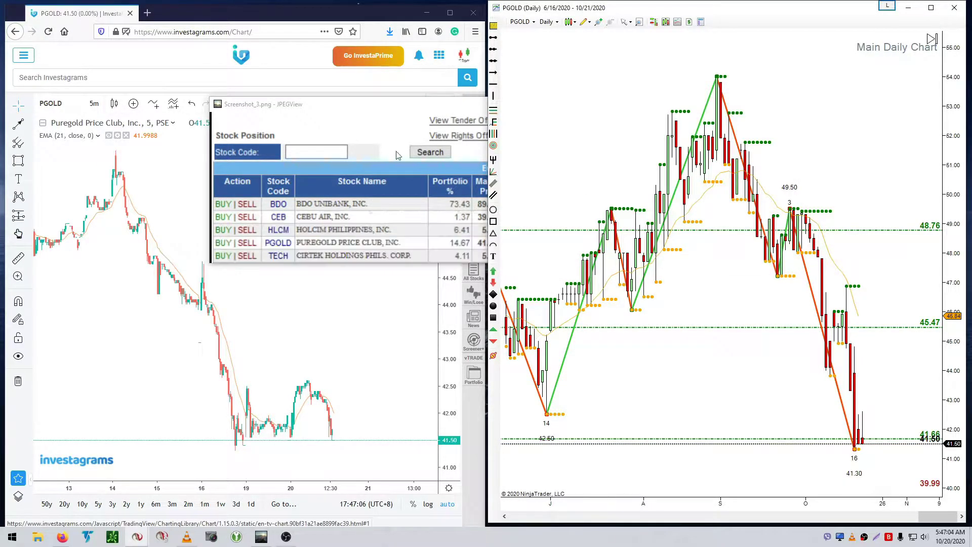
{"action": "left_click", "coordinate": [348, 108]}
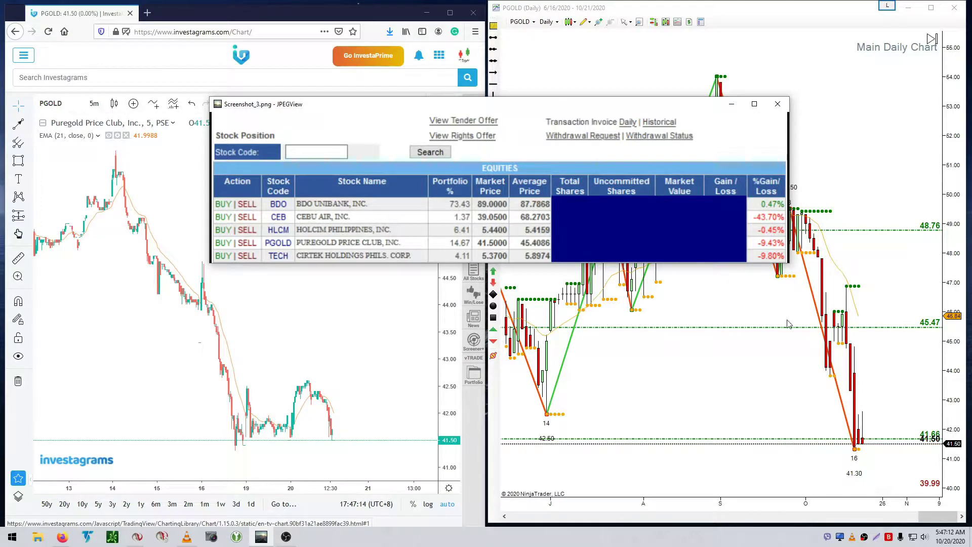
{"action": "left_click", "coordinate": [865, 127]}
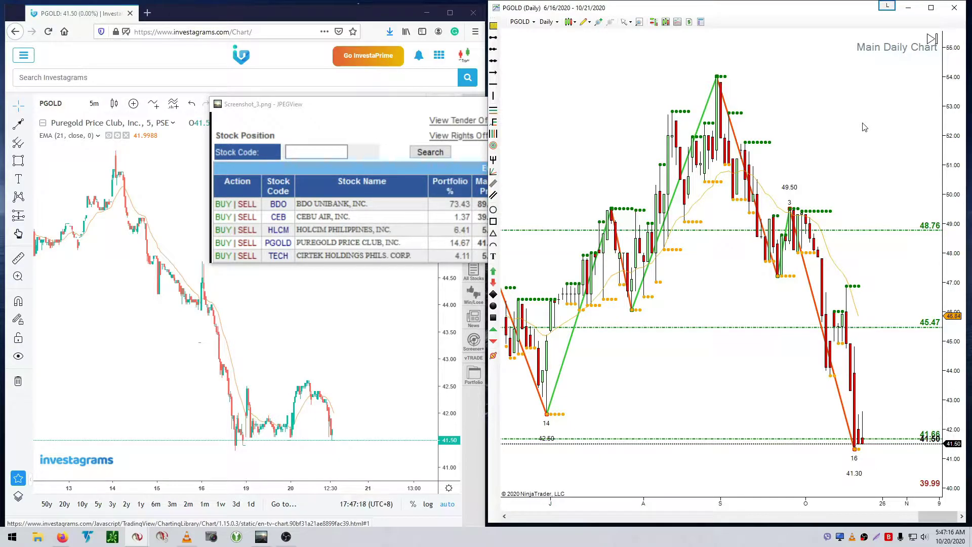
{"action": "left_click_drag", "start_coordinate": [321, 106], "coordinate": [243, 109]}
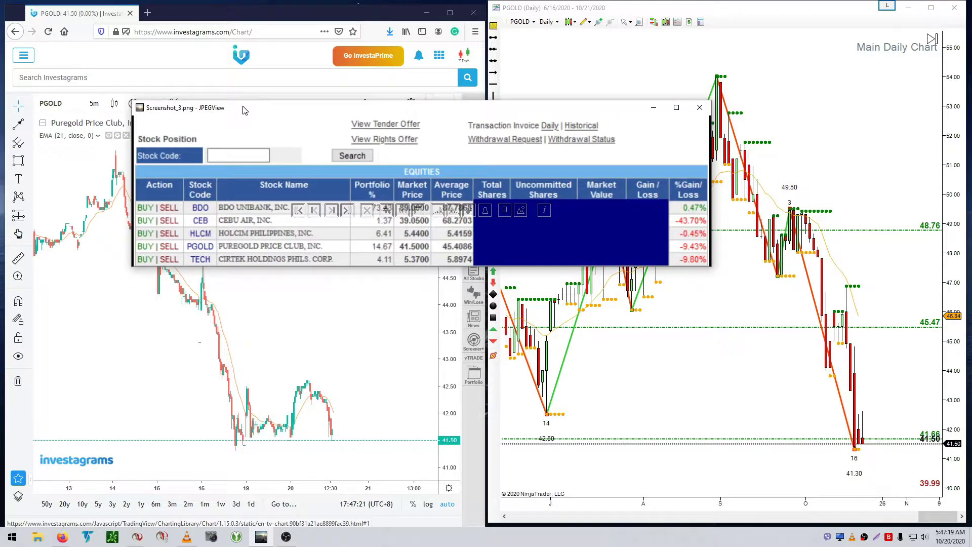
{"action": "left_click", "coordinate": [653, 107]}
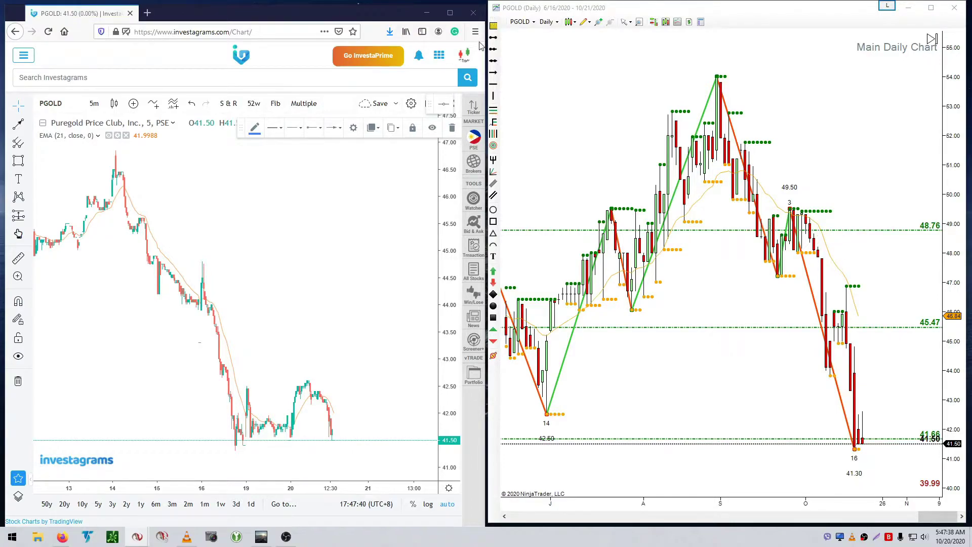
Draw two dashed lines on the PGOLD daily chart: rising from about 47.2 to 50.3, and falling from the 54.00 high to about 42.6
{"action": "left_click", "coordinate": [780, 274]}
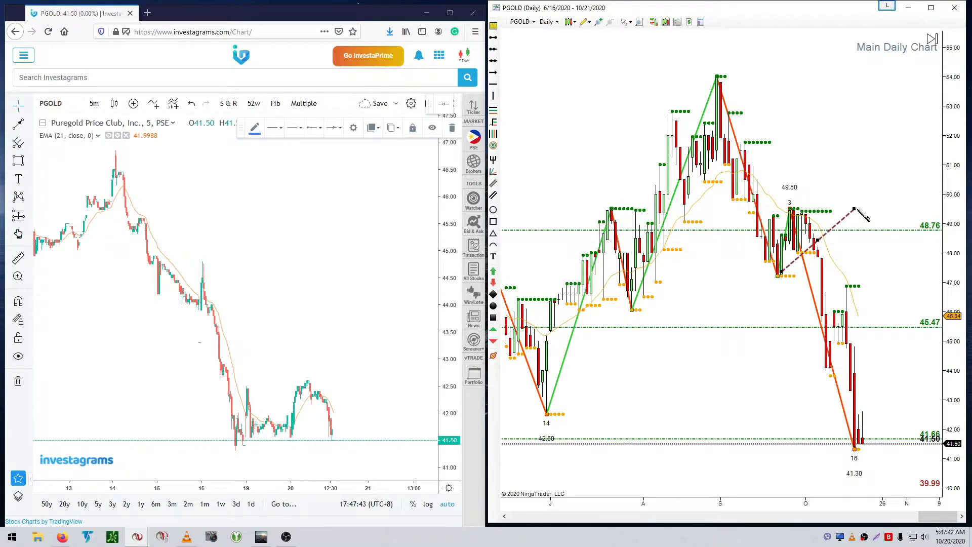
{"action": "left_click", "coordinate": [870, 186]}
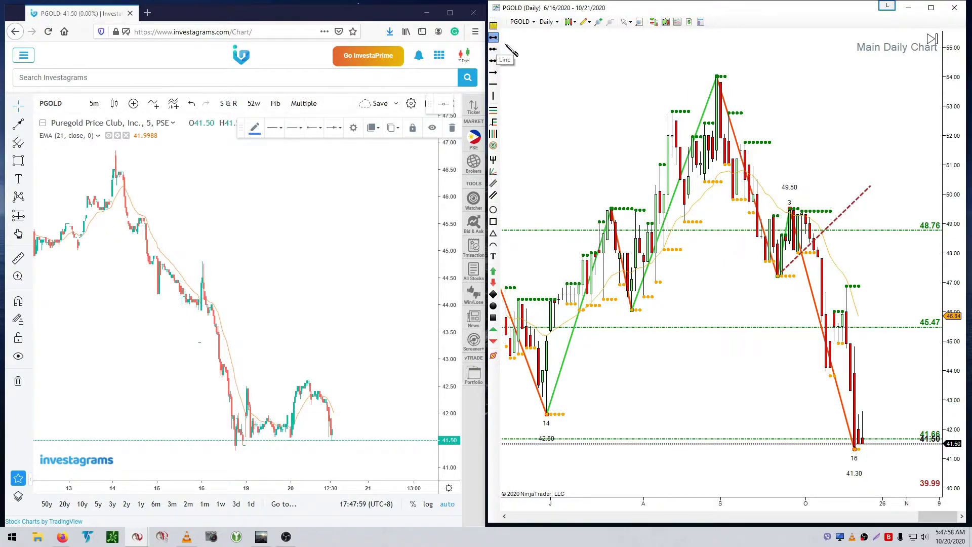
{"action": "mouse_move", "coordinate": [719, 76]}
{"action": "left_mouse_down"}
{"action": "mouse_move", "coordinate": [885, 277]}
{"action": "mouse_move", "coordinate": [932, 421]}
{"action": "mouse_move", "coordinate": [930, 412]}
{"action": "left_mouse_up"}
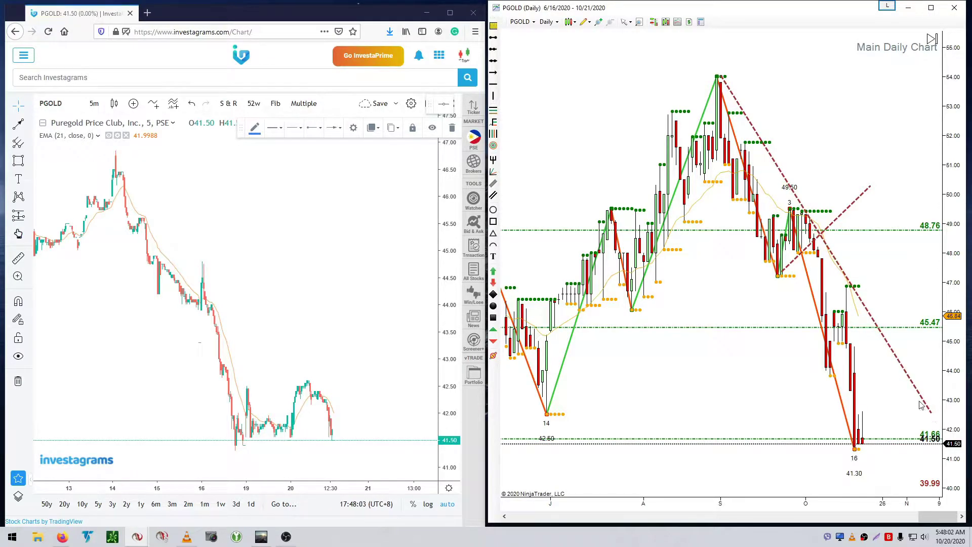
Move the middle horizontal level on the PGOLD daily chart to 45.43
{"action": "left_click_drag", "start_coordinate": [961, 180], "coordinate": [961, 215]}
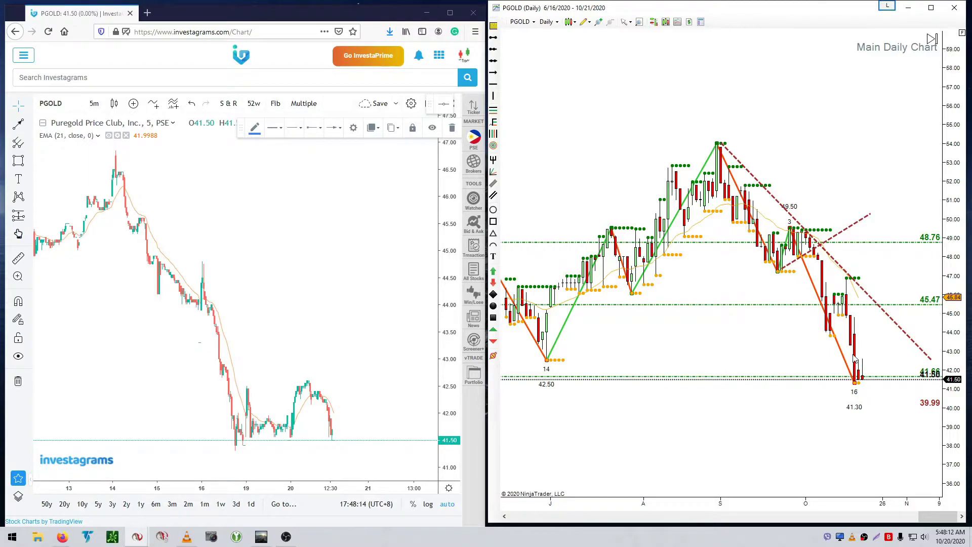
{"action": "left_click", "coordinate": [881, 379]}
{"action": "left_click", "coordinate": [684, 305]}
{"action": "left_click_drag", "start_coordinate": [684, 305], "coordinate": [693, 306]}
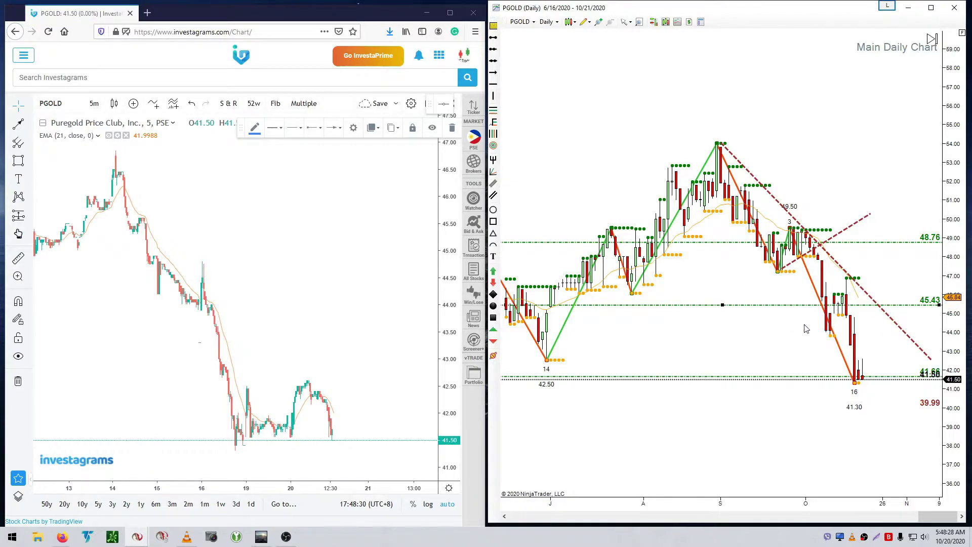
Duplicate the falling dashed trend line and place the copy parallel below it, from about 51.7 down to about 40.1, forming a descending channel
{"action": "left_click_drag", "start_coordinate": [744, 281], "coordinate": [673, 278]}
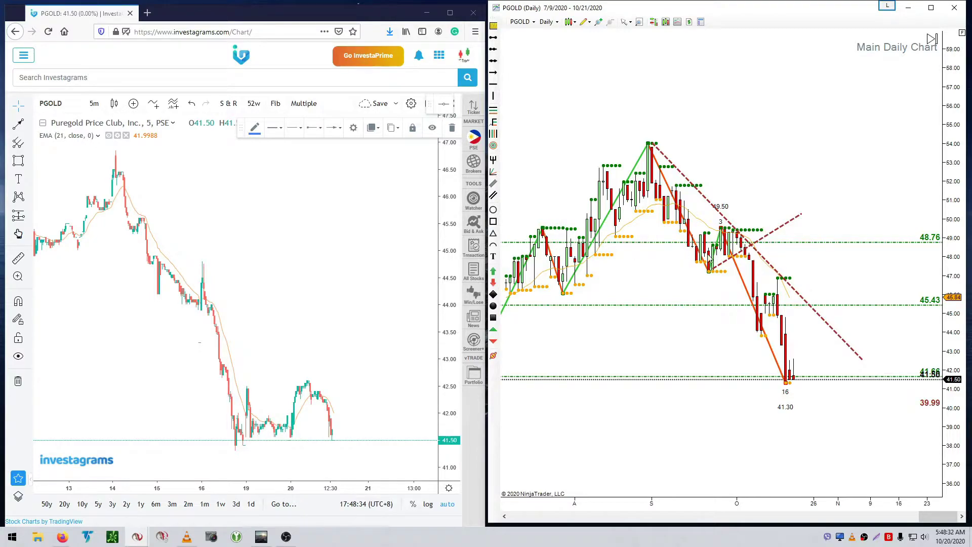
{"action": "left_click", "coordinate": [747, 242]}
{"action": "left_click_drag", "start_coordinate": [765, 262], "coordinate": [738, 302]}
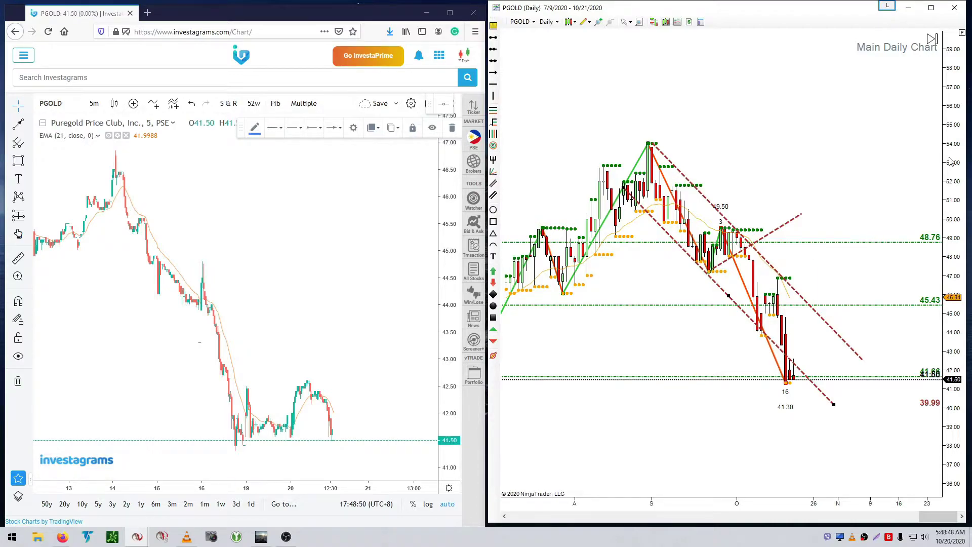
{"action": "left_click_drag", "start_coordinate": [950, 152], "coordinate": [944, 197]}
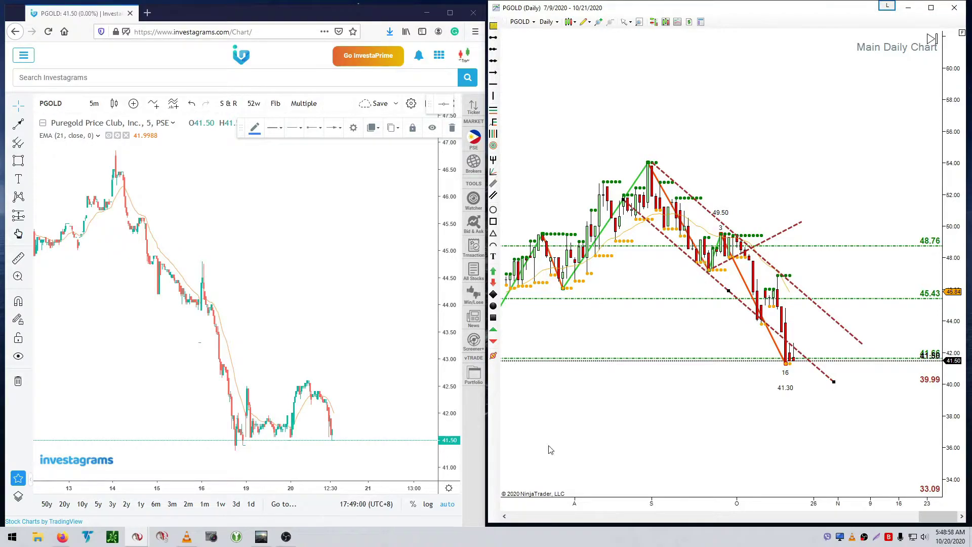
Check the stock position screenshot and draw an upward arrow on the PGOLD daily chart from the channel's upper line, about 45.9 to 48
{"action": "left_click", "coordinate": [261, 538]}
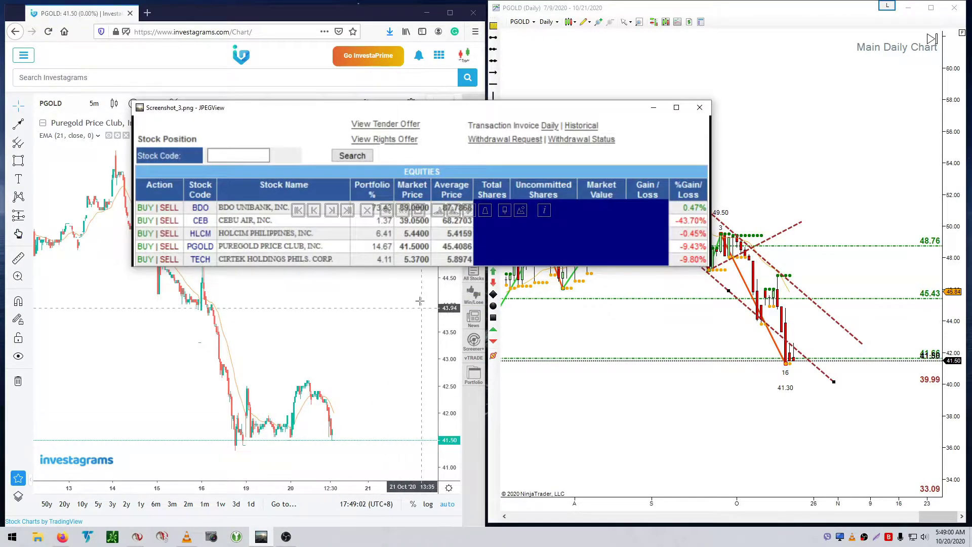
{"action": "mouse_move", "coordinate": [457, 270]}
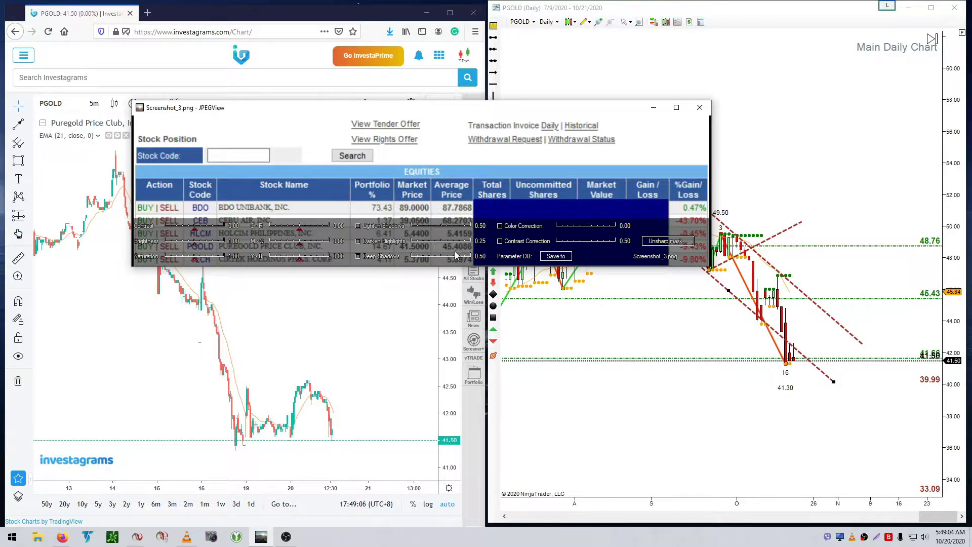
{"action": "left_click", "coordinate": [876, 327]}
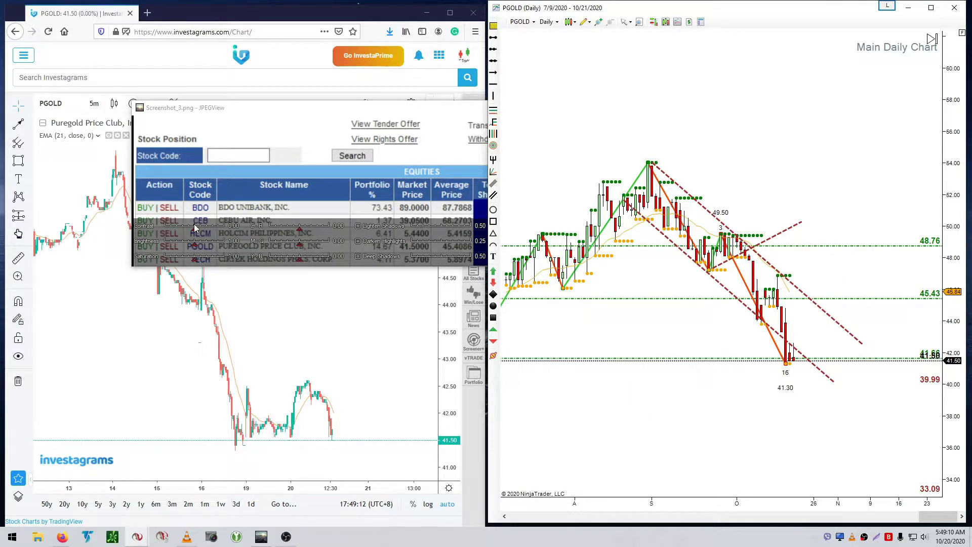
{"action": "left_click", "coordinate": [493, 73]}
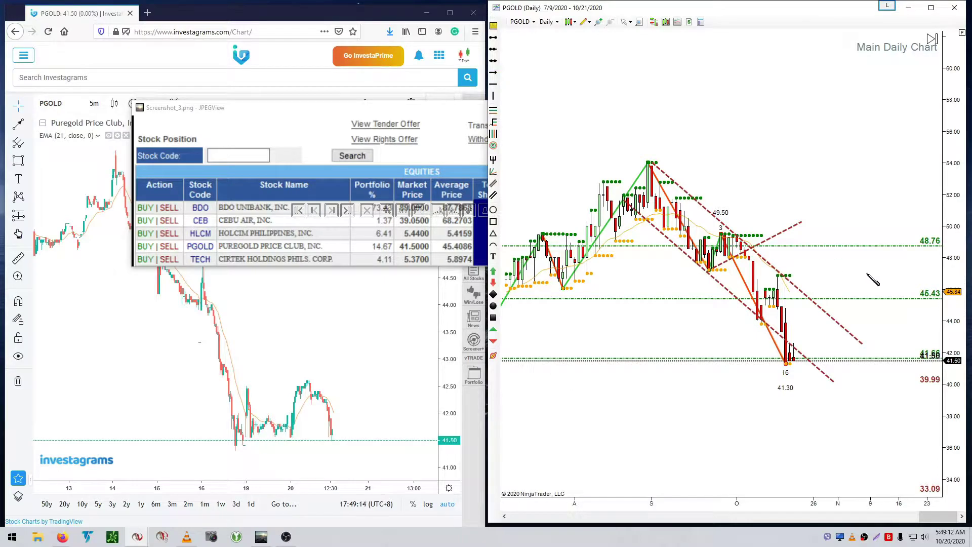
{"action": "mouse_move", "coordinate": [801, 290]}
{"action": "left_mouse_down"}
{"action": "mouse_move", "coordinate": [818, 256]}
{"action": "mouse_move", "coordinate": [826, 260]}
{"action": "left_mouse_up"}
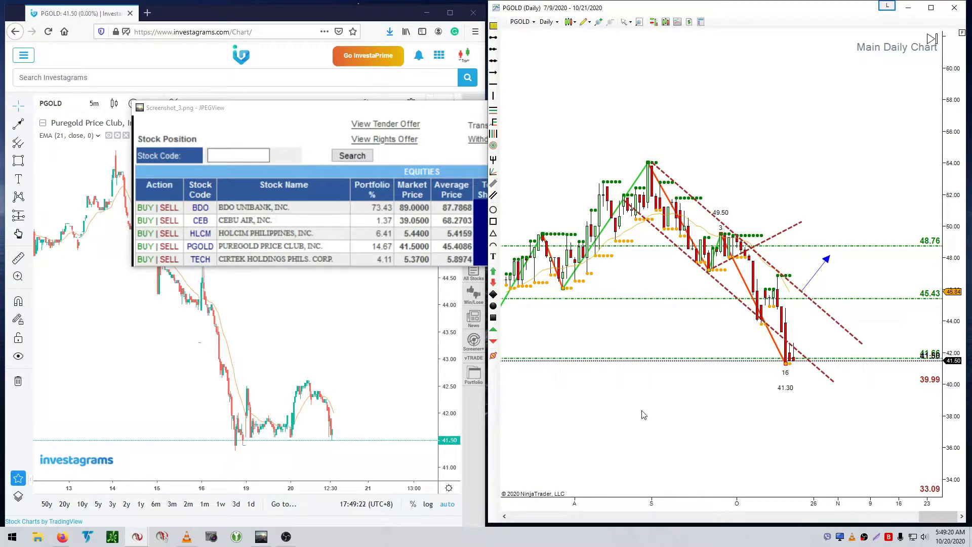
Switch to the Investagrams chart in Firefox, maximize it and place a horizontal line at 42.50 on the PGOLD 5-minute chart
{"action": "left_click", "coordinate": [372, 13]}
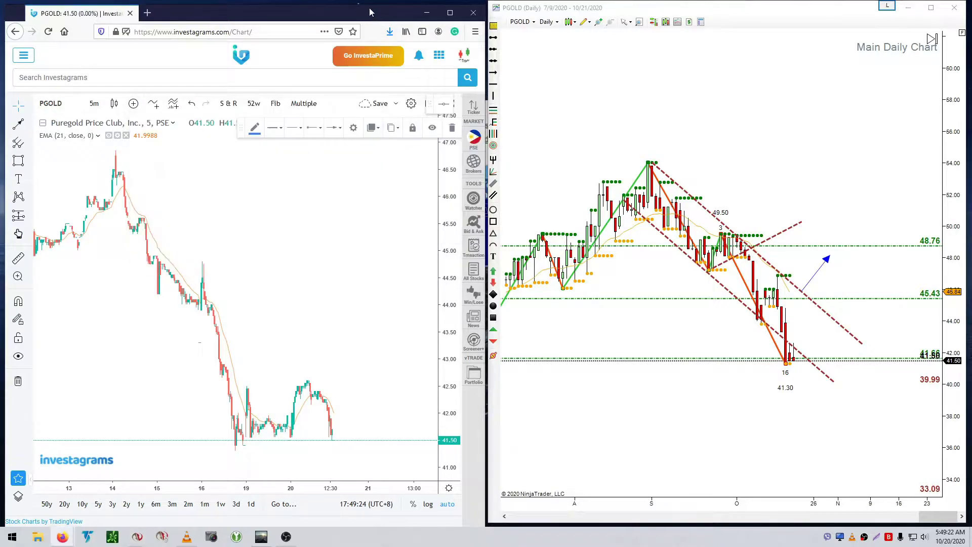
{"action": "left_click", "coordinate": [450, 12]}
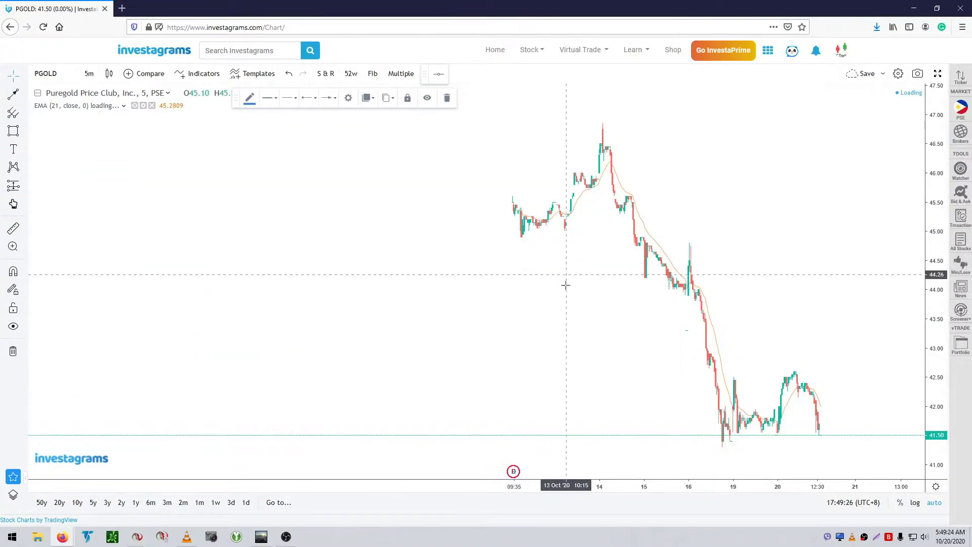
{"action": "left_click", "coordinate": [23, 95]}
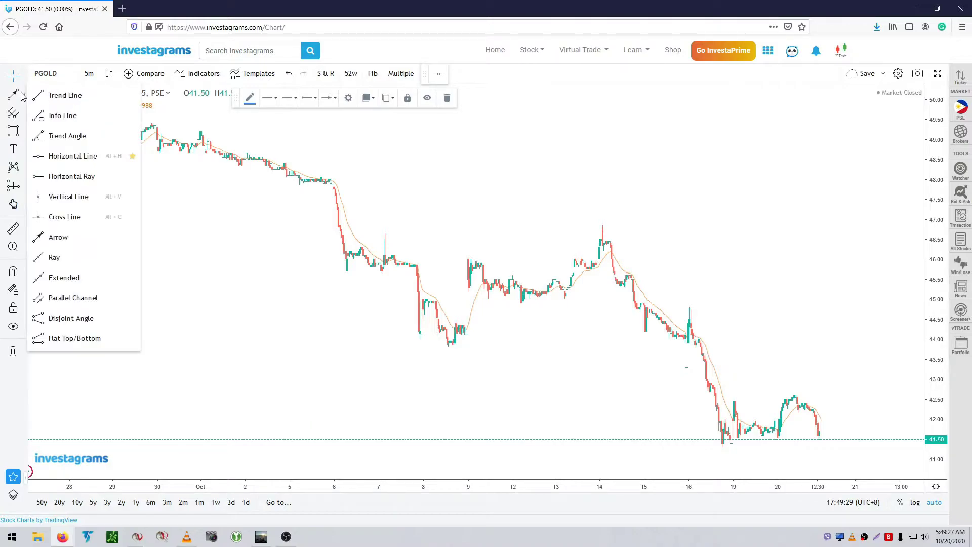
{"action": "left_click", "coordinate": [72, 156]}
{"action": "left_click", "coordinate": [397, 400]}
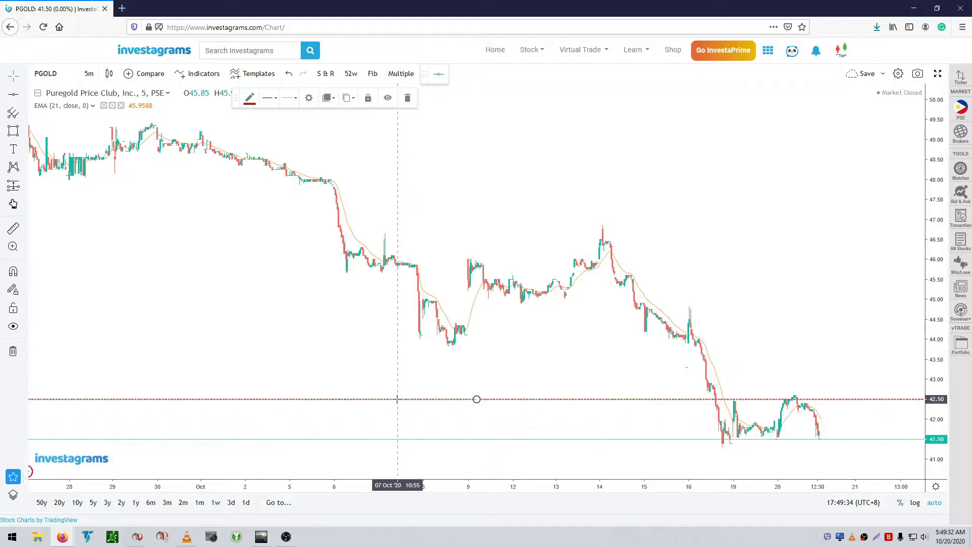
Draw a falling arrow on the PGOLD 5-minute chart from the 20 Oct high at about 42.58 to 41.50 at 13:00
{"action": "mouse_move", "coordinate": [844, 345]}
{"action": "left_mouse_down"}
{"action": "mouse_move", "coordinate": [846, 337]}
{"action": "mouse_move", "coordinate": [694, 299]}
{"action": "left_mouse_up"}
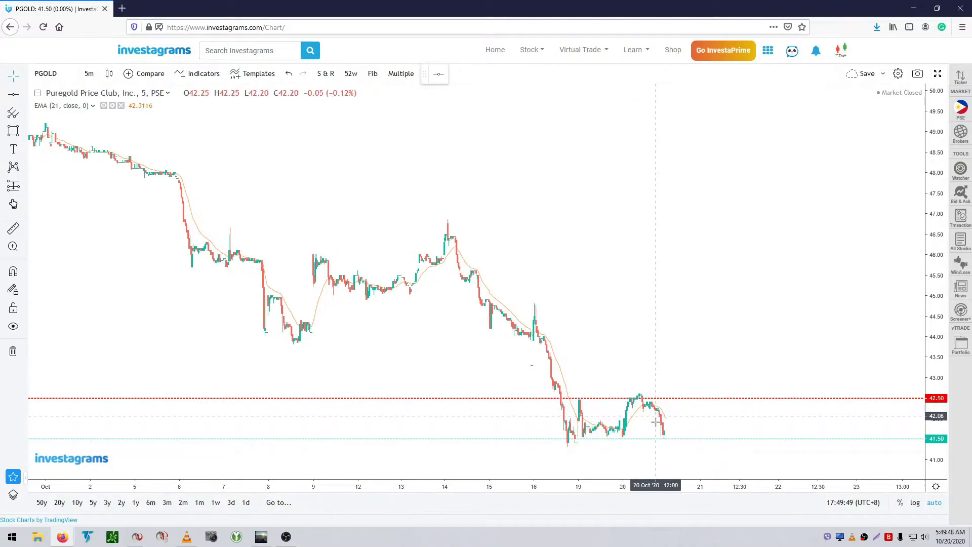
{"action": "left_click", "coordinate": [25, 98]}
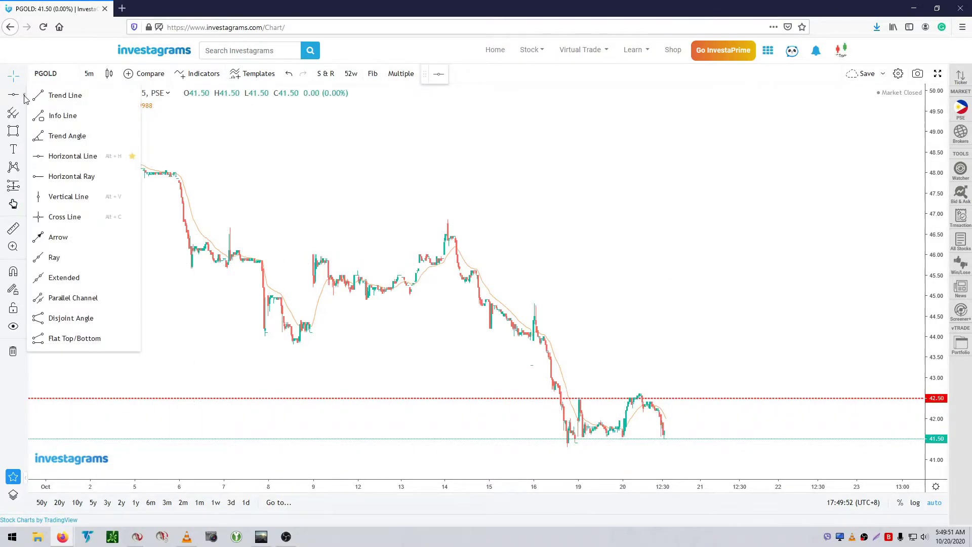
{"action": "left_click", "coordinate": [68, 242]}
{"action": "left_click", "coordinate": [641, 394]}
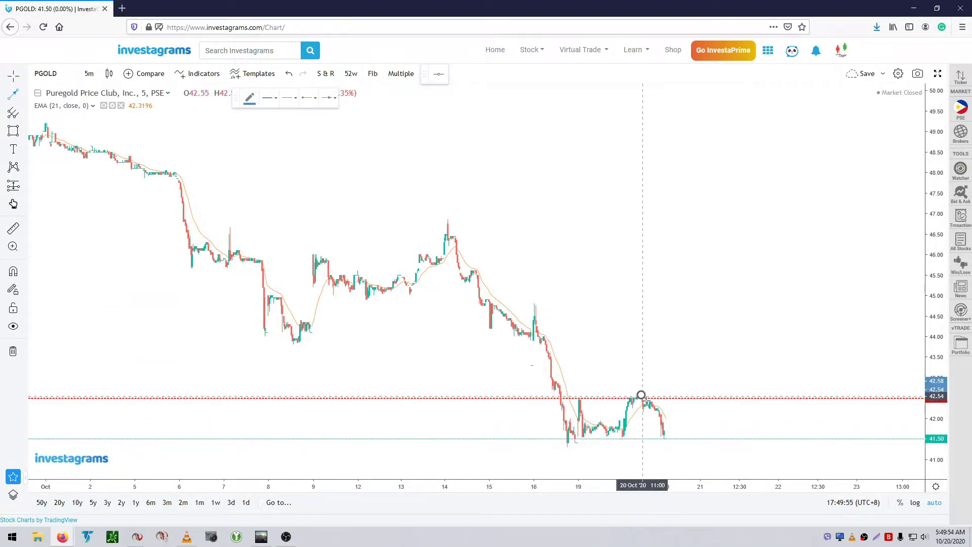
{"action": "left_click", "coordinate": [666, 439]}
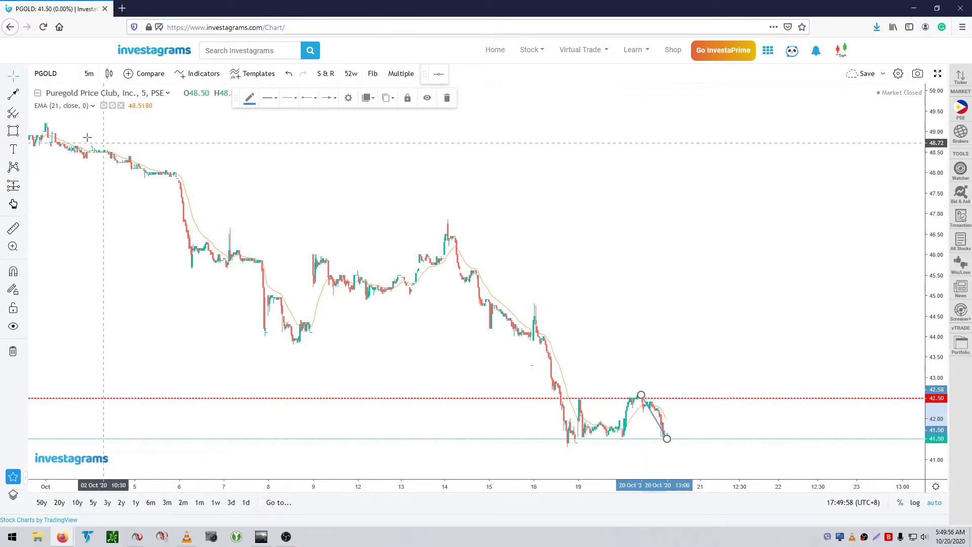
Draw a rising arrow from about 41.36 on 16 Oct 12:10 to about 42.62 on 20 Oct 10:25
{"action": "left_click", "coordinate": [14, 96]}
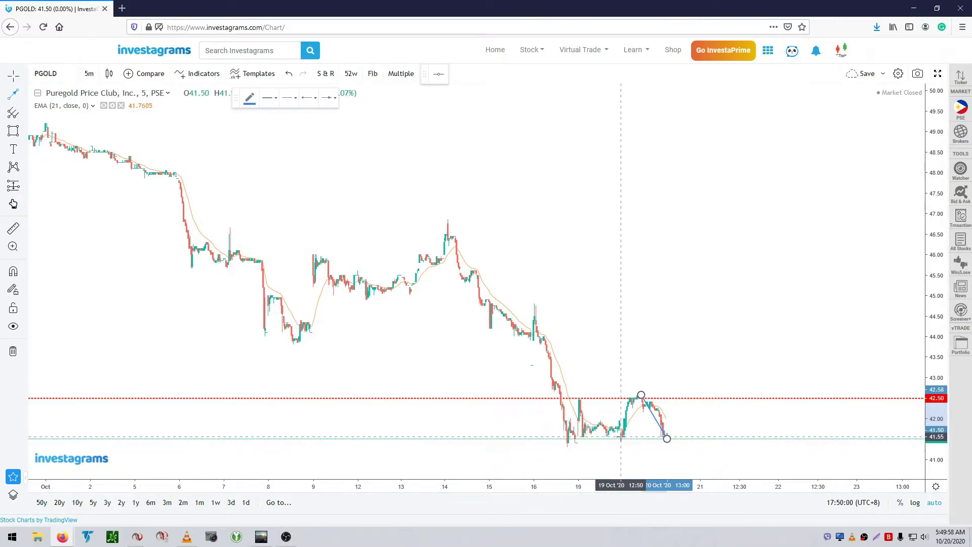
{"action": "left_click", "coordinate": [568, 444]}
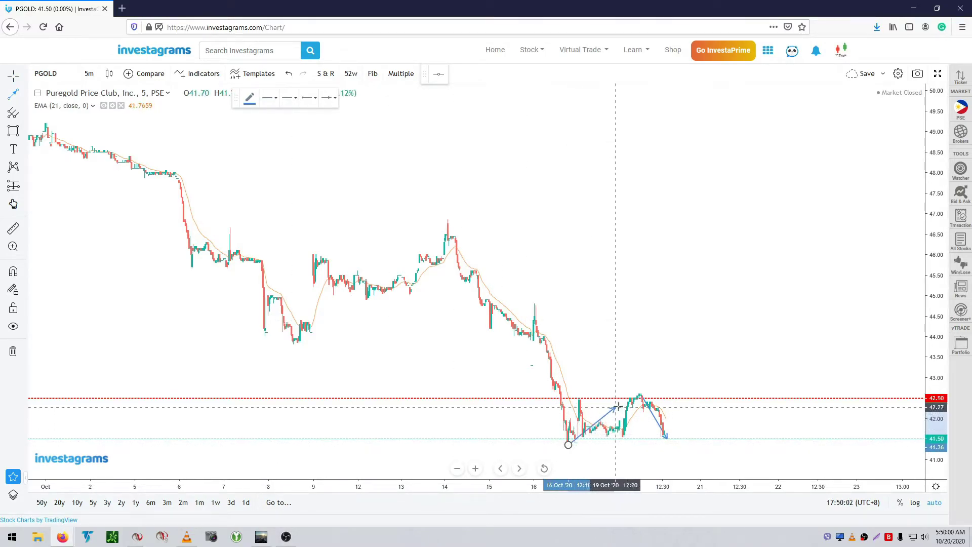
{"action": "left_click", "coordinate": [636, 393]}
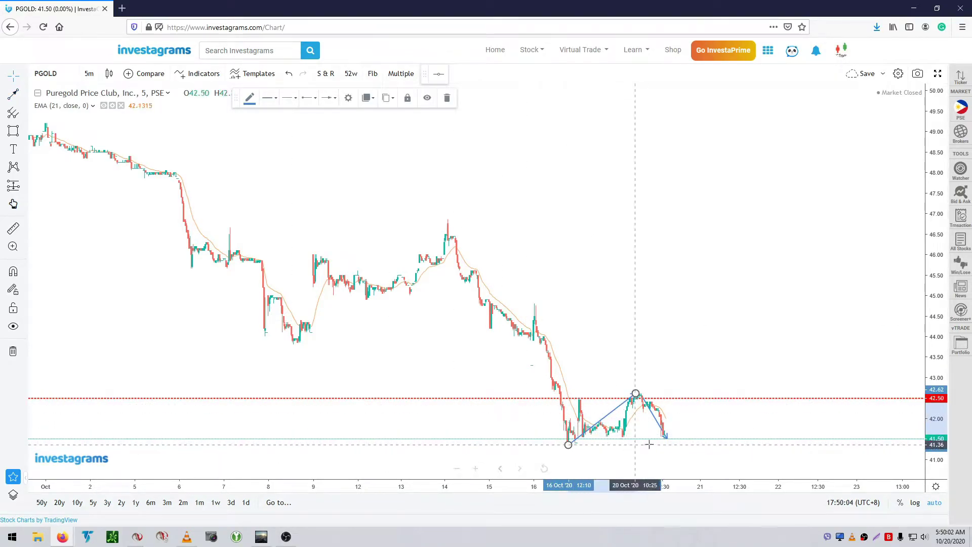
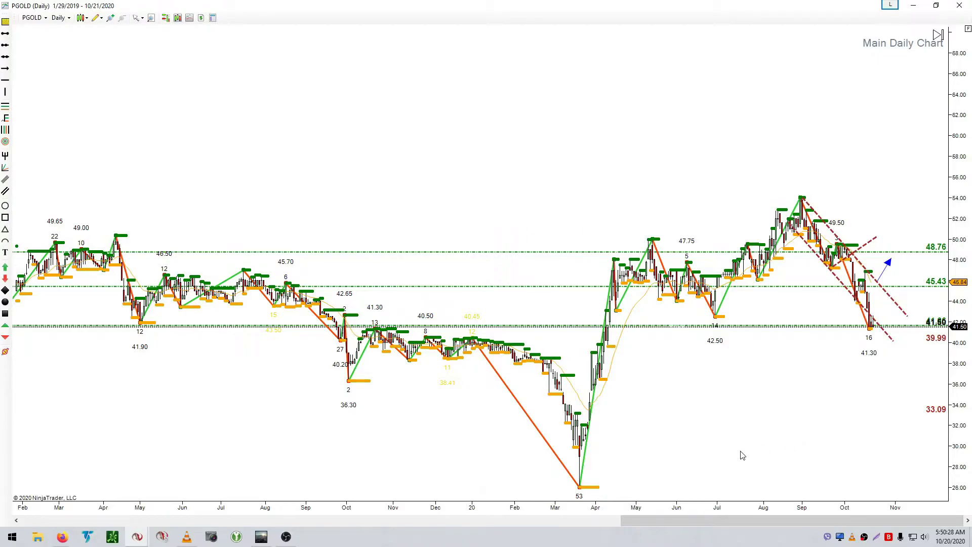
Draw a Fibonacci retracement on the PGOLD daily chart from the March low at 26.88 to the late-August high at 53.99
{"action": "left_click_drag", "start_coordinate": [791, 415], "coordinate": [711, 424]}
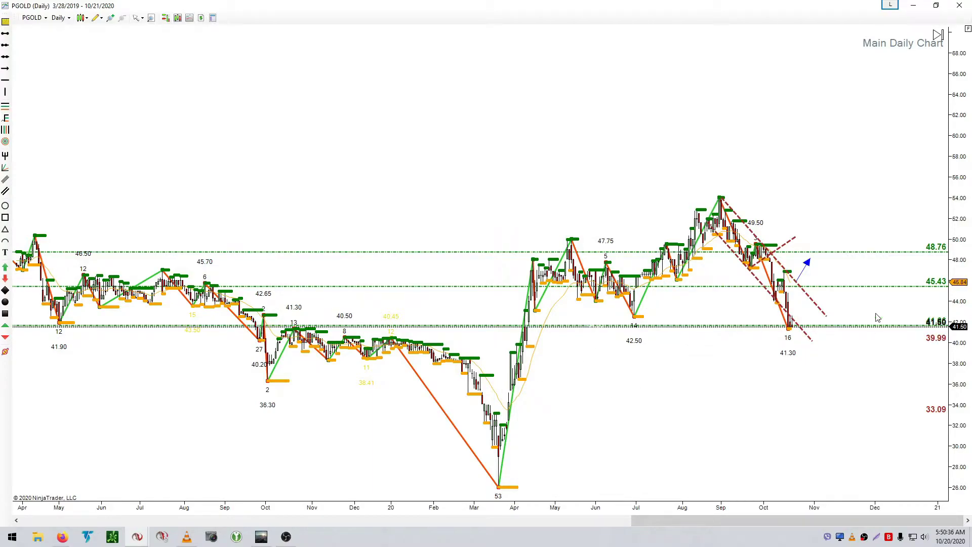
{"action": "left_click_drag", "start_coordinate": [969, 185], "coordinate": [959, 234]}
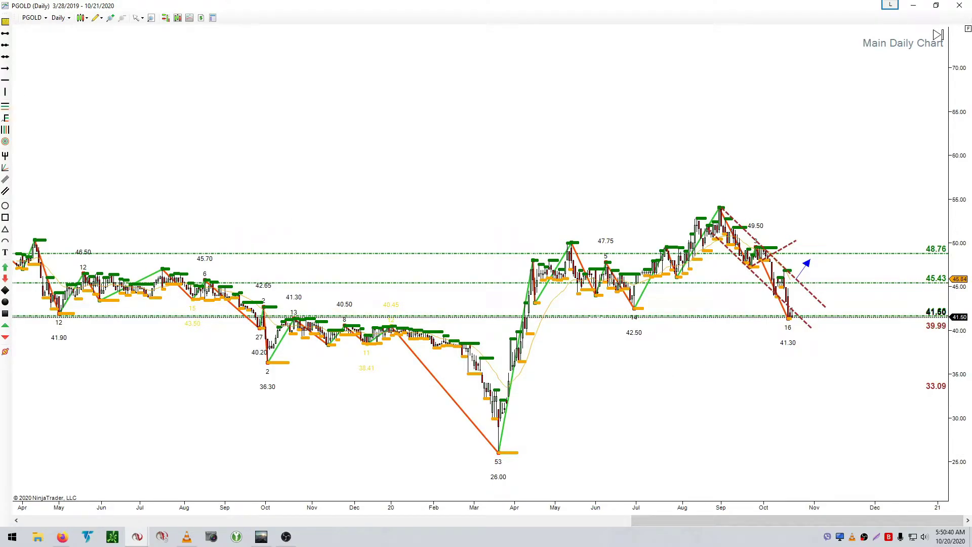
{"action": "left_click", "coordinate": [5, 106]}
{"action": "left_click", "coordinate": [512, 452]}
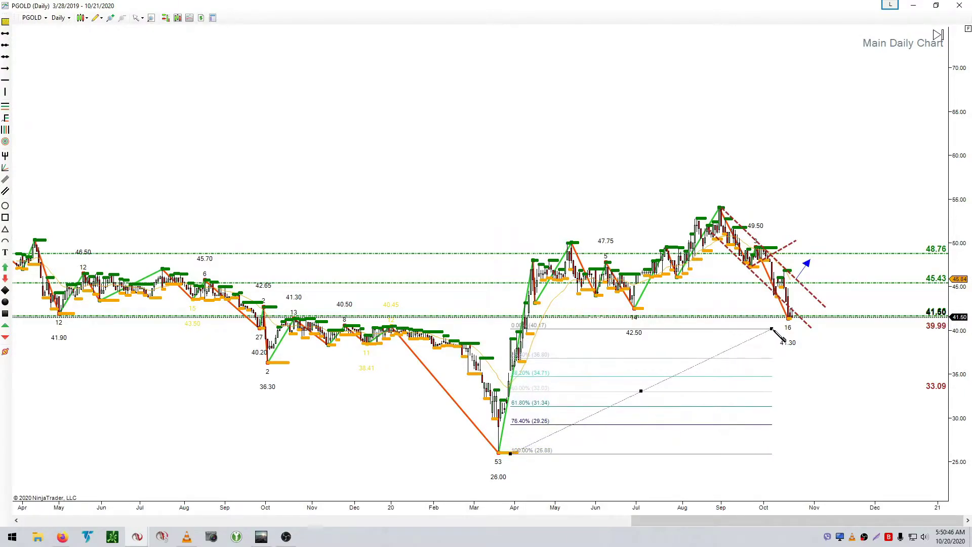
{"action": "left_click", "coordinate": [822, 228]}
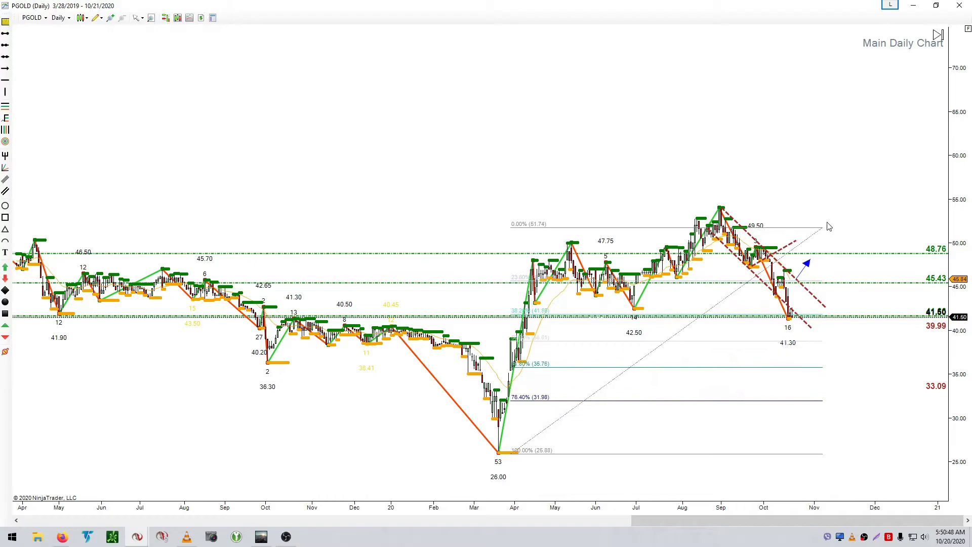
{"action": "left_click_drag", "start_coordinate": [821, 226], "coordinate": [823, 209]}
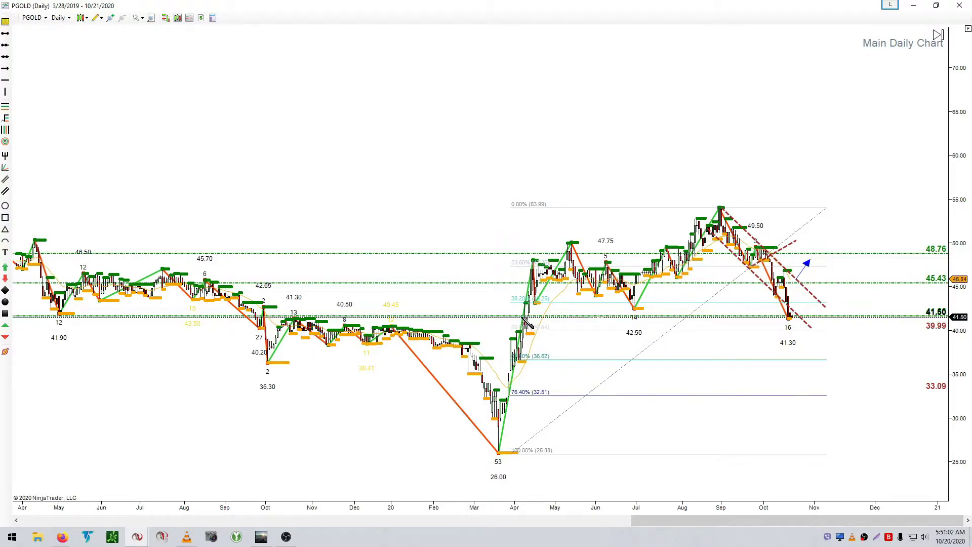
Draw rectangular support zones on the PGOLD daily chart at about 39.6 to 41.7 and about 35.2 to 37.2, around the 50% and 61.8% retracements
{"action": "mouse_move", "coordinate": [521, 316]}
{"action": "left_mouse_down"}
{"action": "mouse_move", "coordinate": [539, 332]}
{"action": "mouse_move", "coordinate": [653, 340]}
{"action": "mouse_move", "coordinate": [852, 333]}
{"action": "left_mouse_up"}
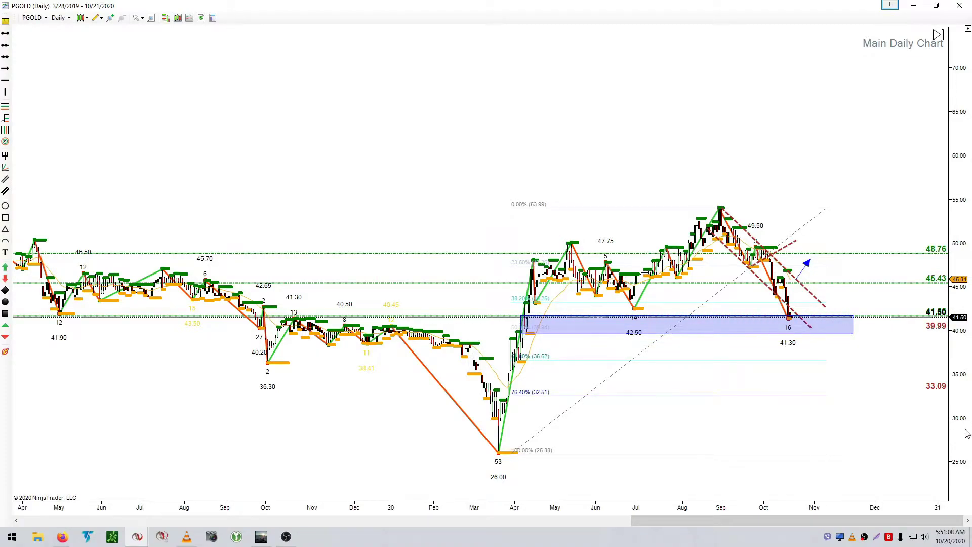
{"action": "left_click_drag", "start_coordinate": [967, 433], "coordinate": [965, 397]}
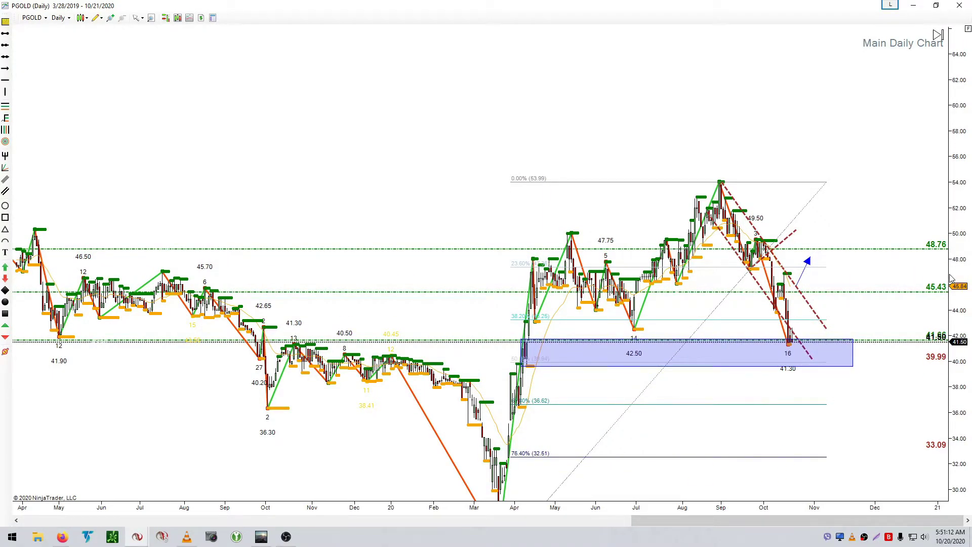
{"action": "left_click_drag", "start_coordinate": [951, 278], "coordinate": [952, 308]}
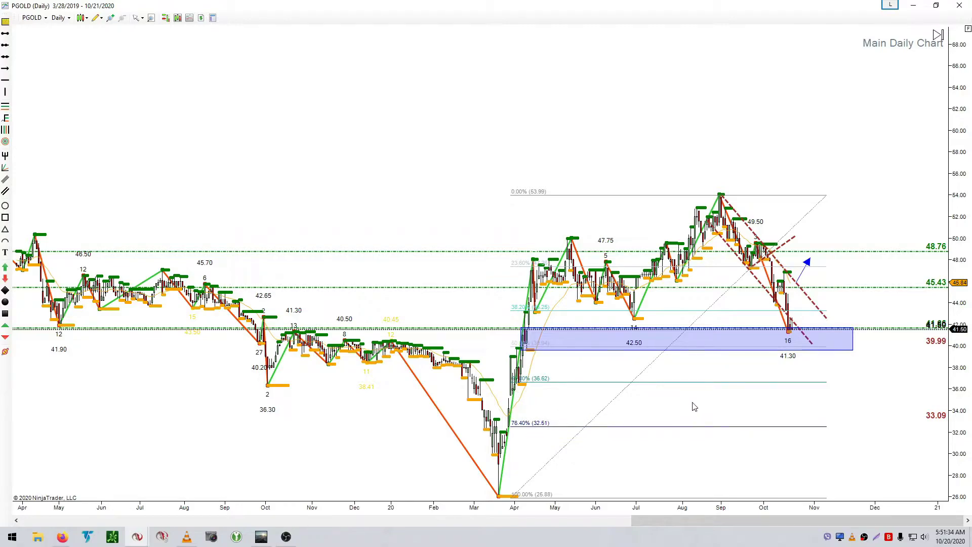
{"action": "left_click", "coordinate": [6, 218]}
{"action": "mouse_move", "coordinate": [508, 376]}
{"action": "left_mouse_down"}
{"action": "mouse_move", "coordinate": [522, 395]}
{"action": "mouse_move", "coordinate": [895, 407]}
{"action": "mouse_move", "coordinate": [839, 395]}
{"action": "mouse_move", "coordinate": [860, 398]}
{"action": "left_mouse_up"}
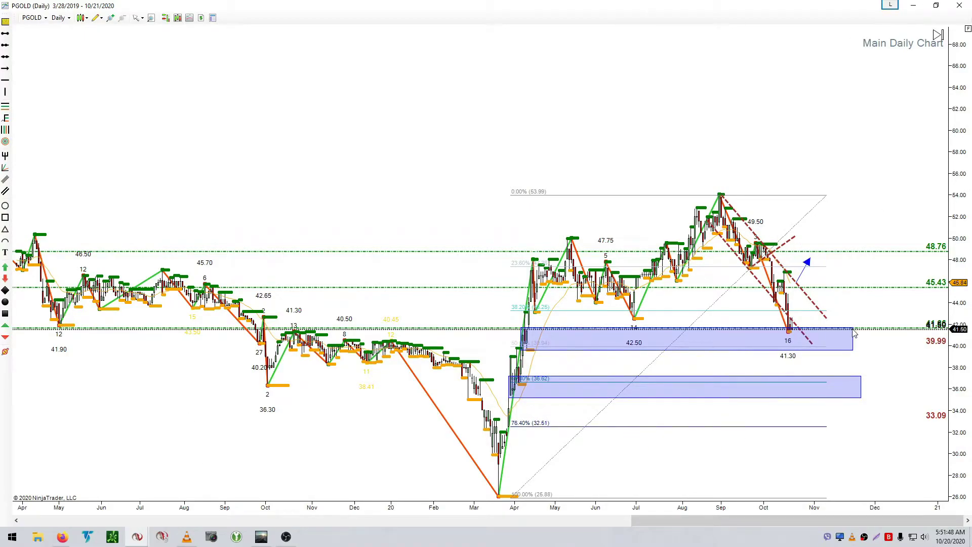
Draw a falling arrow from the upper support zone to the bottom of the lower one and place a horizontal line at 42.46
{"action": "left_click", "coordinate": [5, 68]}
{"action": "left_click_drag", "start_coordinate": [838, 252], "coordinate": [869, 388]}
{"action": "left_click", "coordinate": [22, 90]}
{"action": "left_click", "coordinate": [636, 320]}
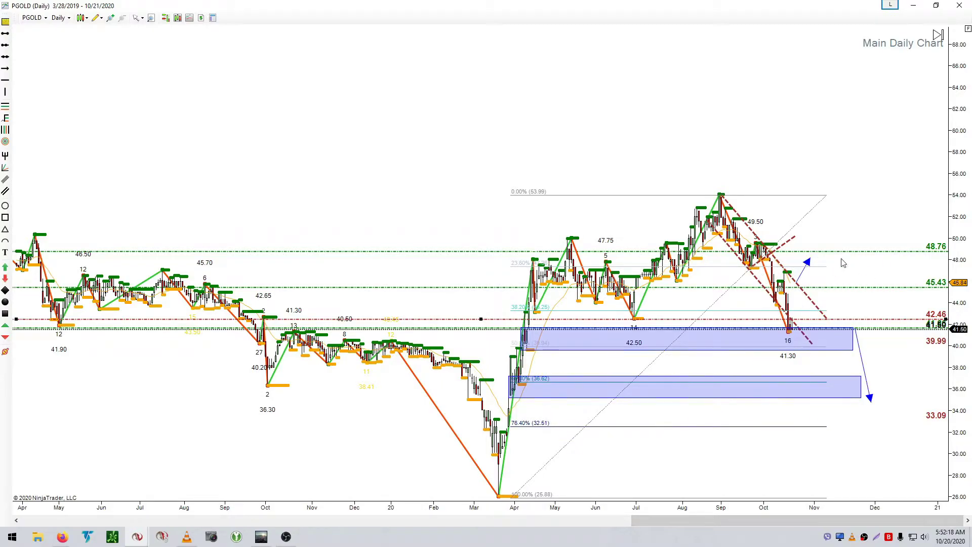
Restore the side-by-side window layout and switch both the daily chart and the Investagrams 5-minute chart to BDO
{"action": "left_click", "coordinate": [935, 6]}
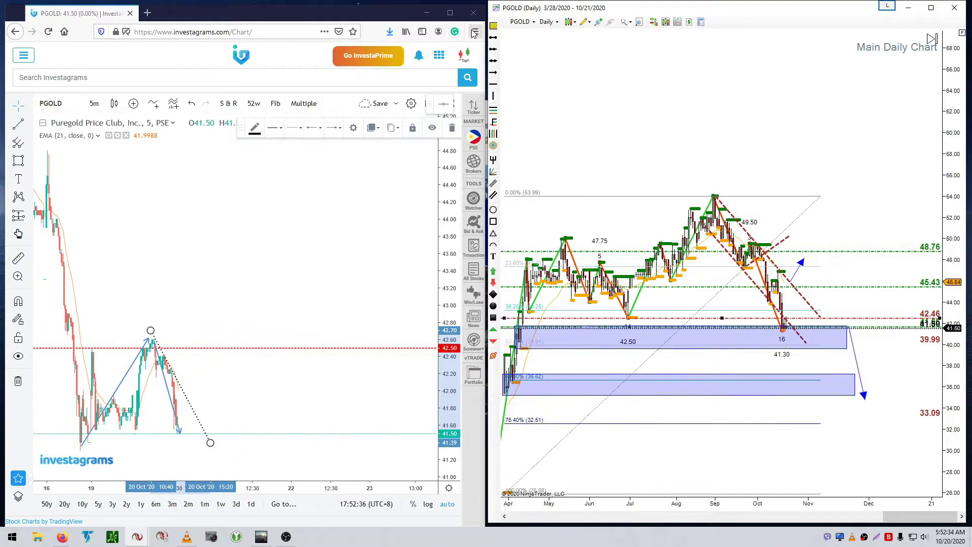
{"action": "left_click", "coordinate": [520, 22]}
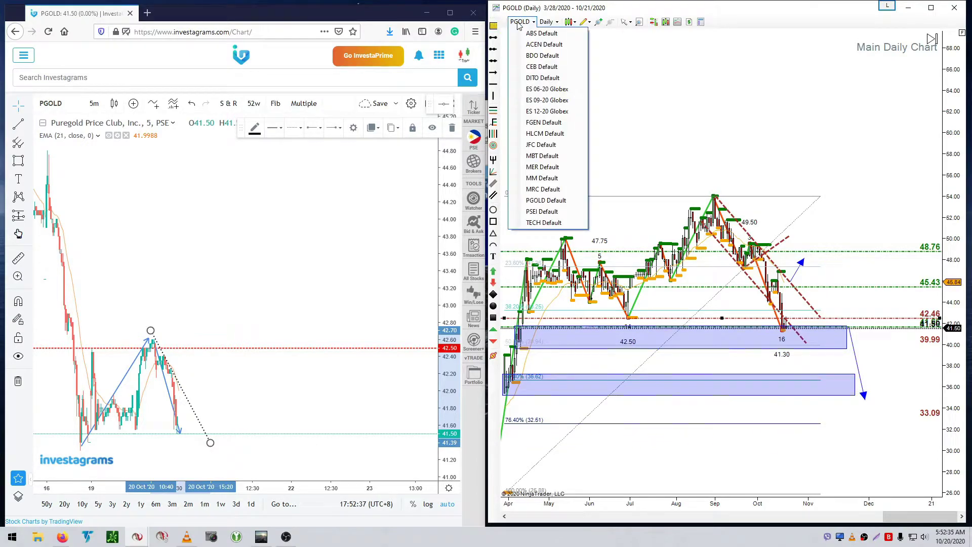
{"action": "left_click", "coordinate": [527, 56]}
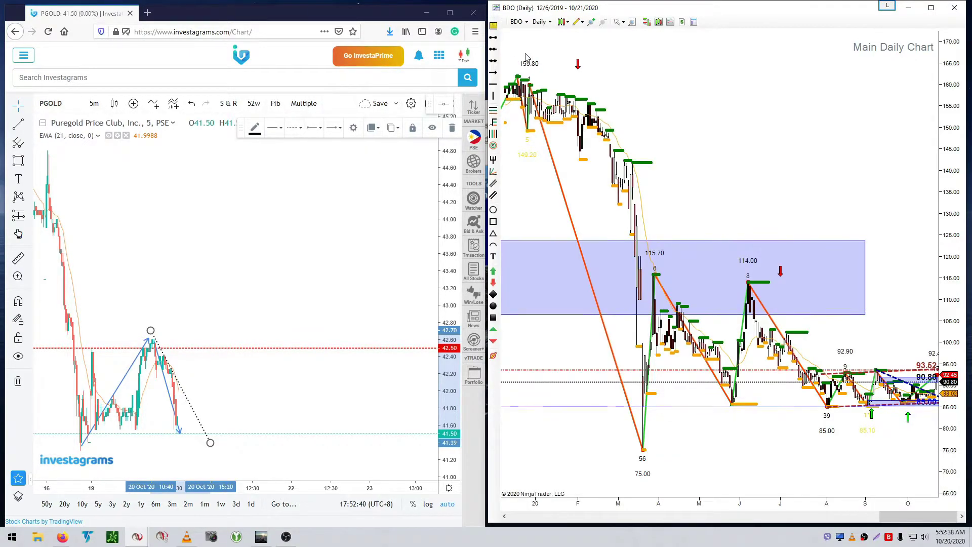
{"action": "left_click", "coordinate": [92, 104]}
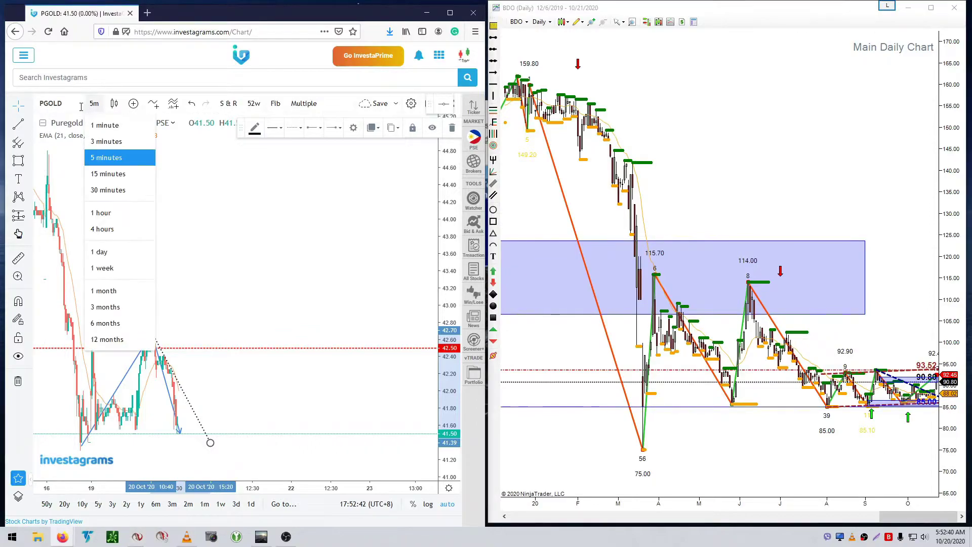
{"action": "left_click", "coordinate": [66, 108]}
{"action": "type", "text": "BD"}
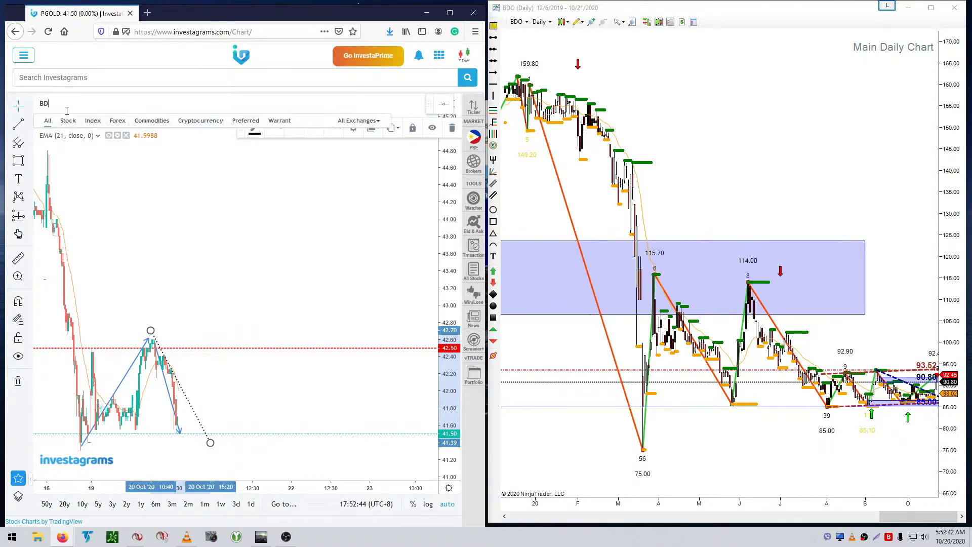
{"action": "type", "text": "O"}
{"action": "key", "text": "Return"}
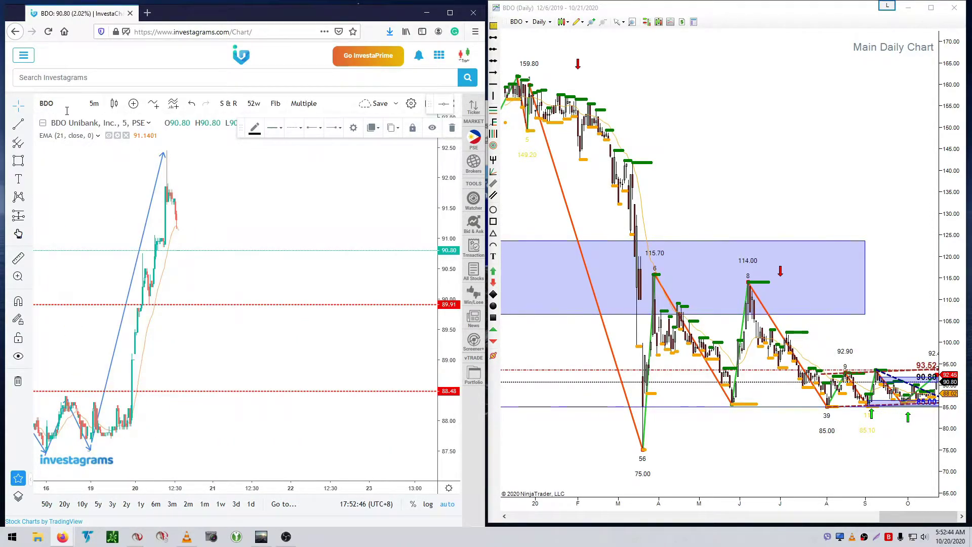
Examine BDO's daily price action from July to October against the 85.00 and 93.52 levels and the existing zones
{"action": "left_click_drag", "start_coordinate": [803, 174], "coordinate": [719, 193]}
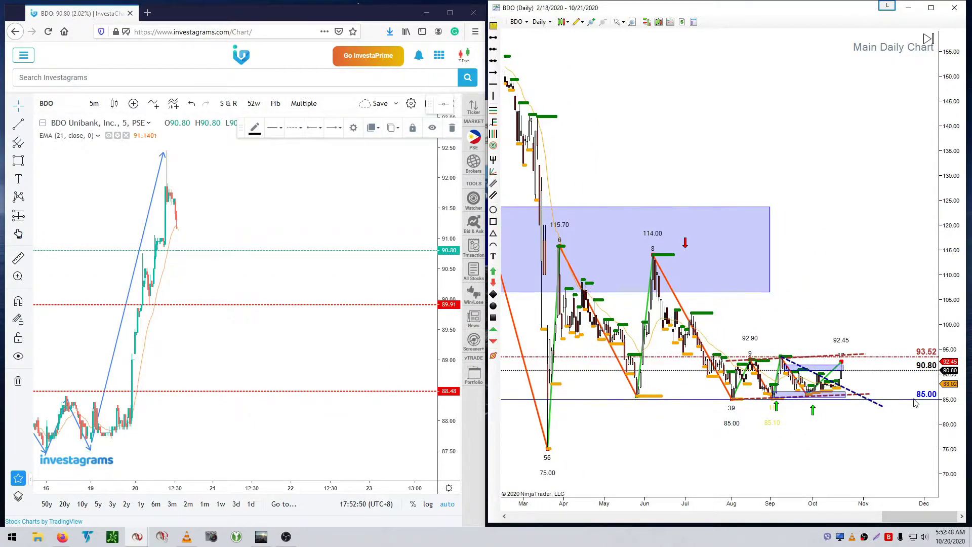
{"action": "left_click_drag", "start_coordinate": [954, 426], "coordinate": [963, 237]}
{"action": "left_click_drag", "start_coordinate": [859, 343], "coordinate": [816, 348]}
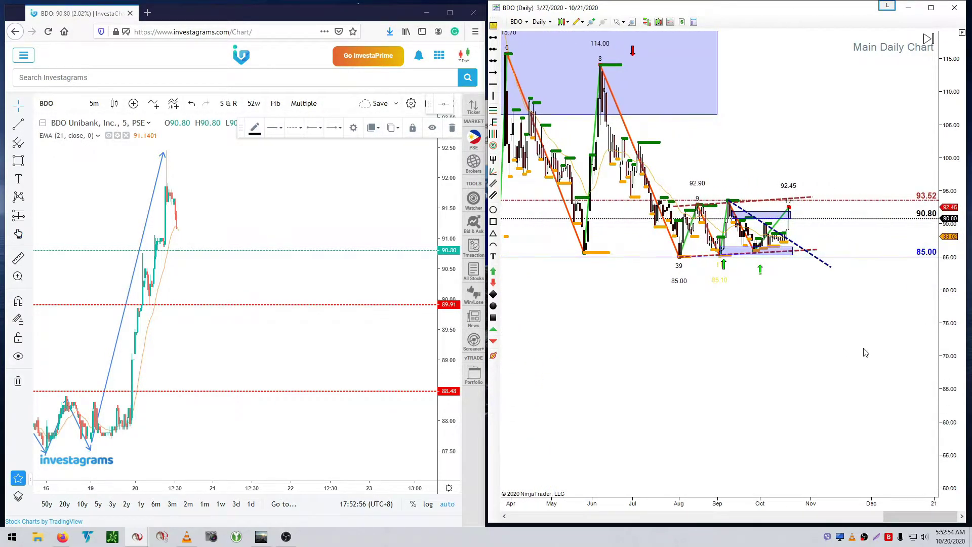
{"action": "scroll", "coordinate": [865, 353], "scroll_direction": "down", "scroll_amount": 10}
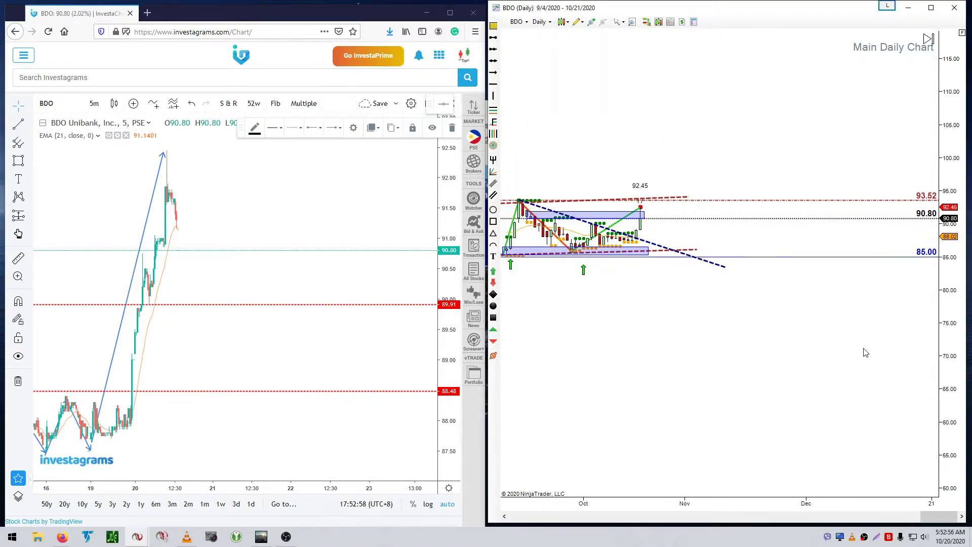
{"action": "left_click_drag", "start_coordinate": [962, 391], "coordinate": [953, 259]}
{"action": "scroll", "coordinate": [822, 408], "scroll_direction": "down", "scroll_amount": 5}
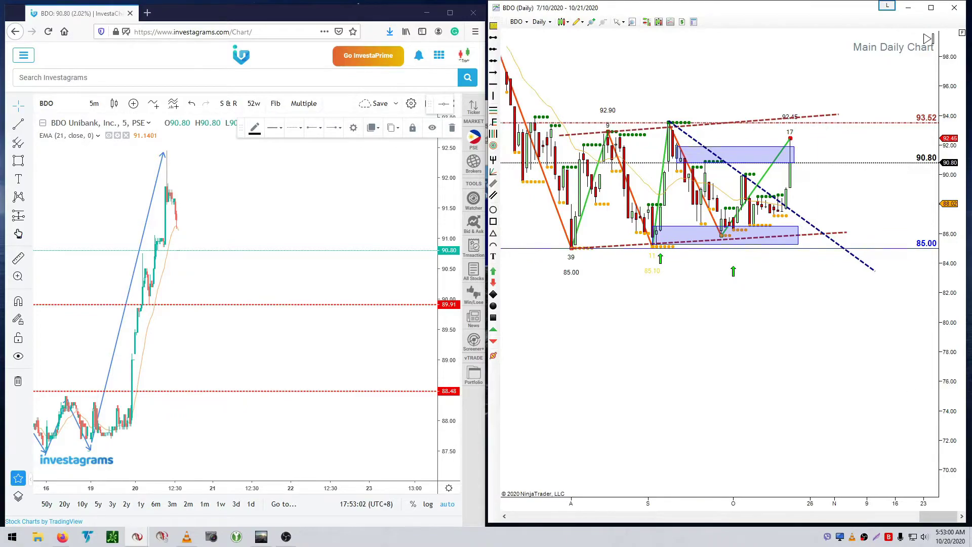
{"action": "left_click_drag", "start_coordinate": [946, 364], "coordinate": [952, 474]}
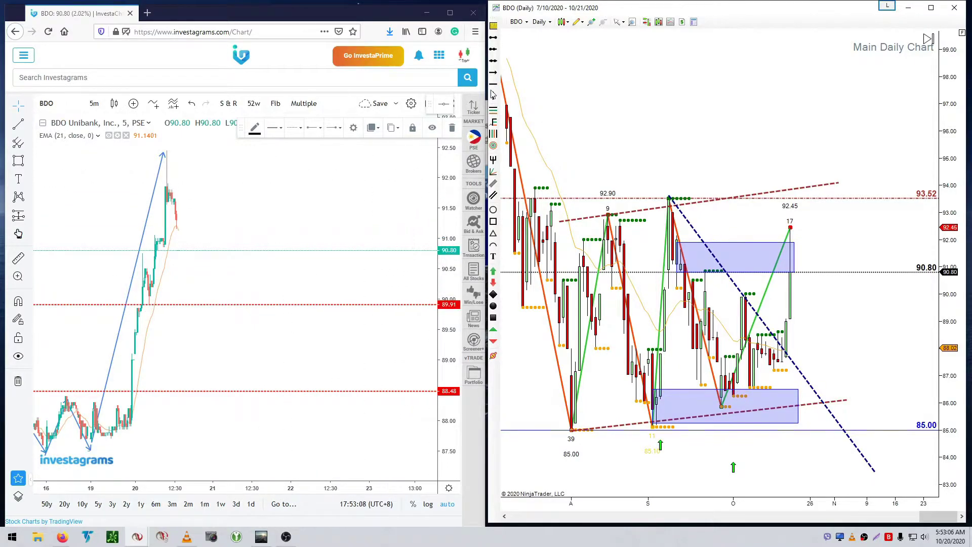
Maximize the Investagrams chart and draw a falling arrow on the BDO 5-minute chart from the 20 Oct high at 92.42 to 90.90
{"action": "left_click", "coordinate": [450, 12]}
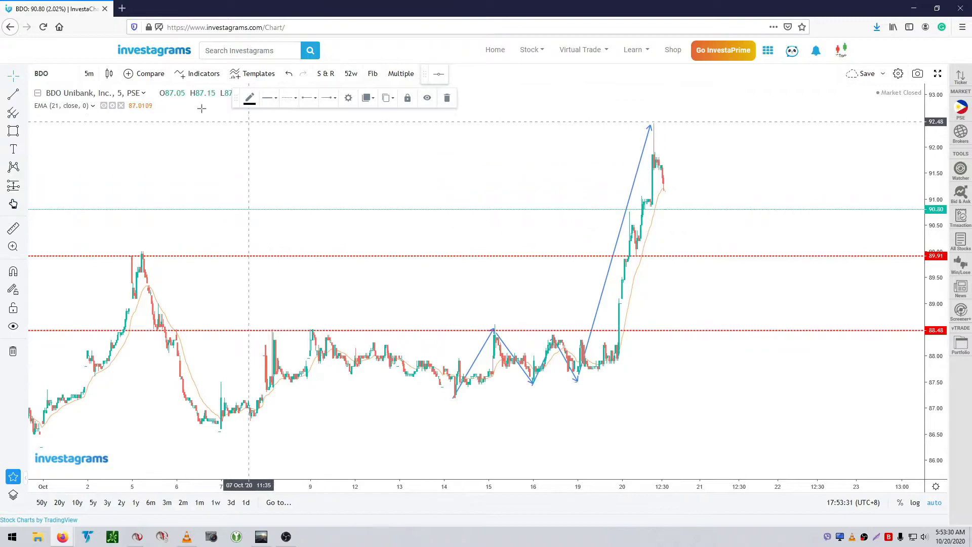
{"action": "left_click", "coordinate": [23, 95]}
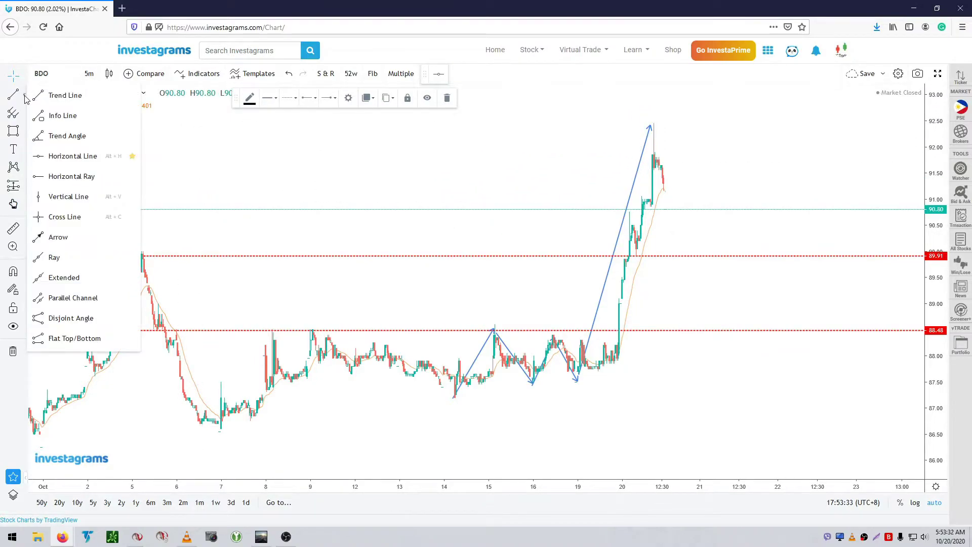
{"action": "left_click", "coordinate": [51, 238]}
{"action": "left_click", "coordinate": [657, 125]}
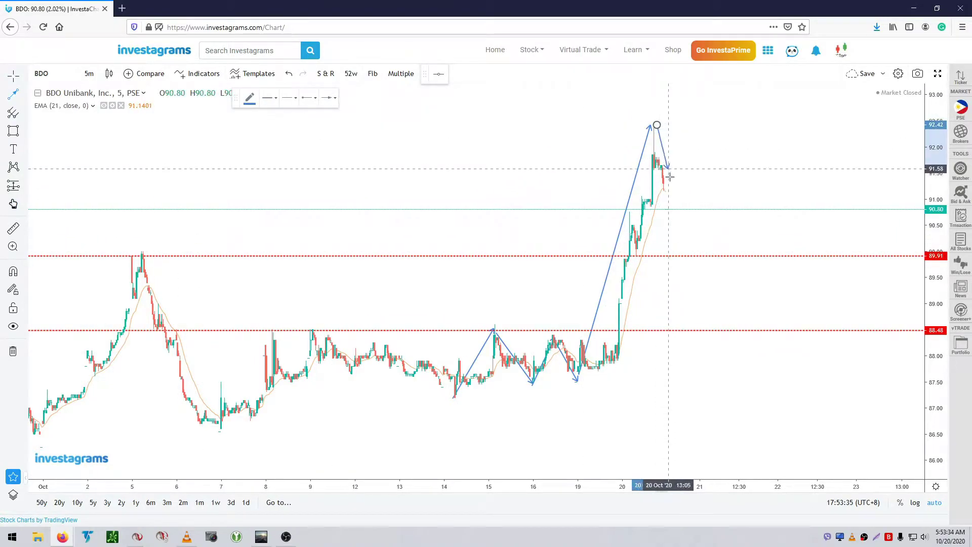
{"action": "left_click", "coordinate": [672, 204]}
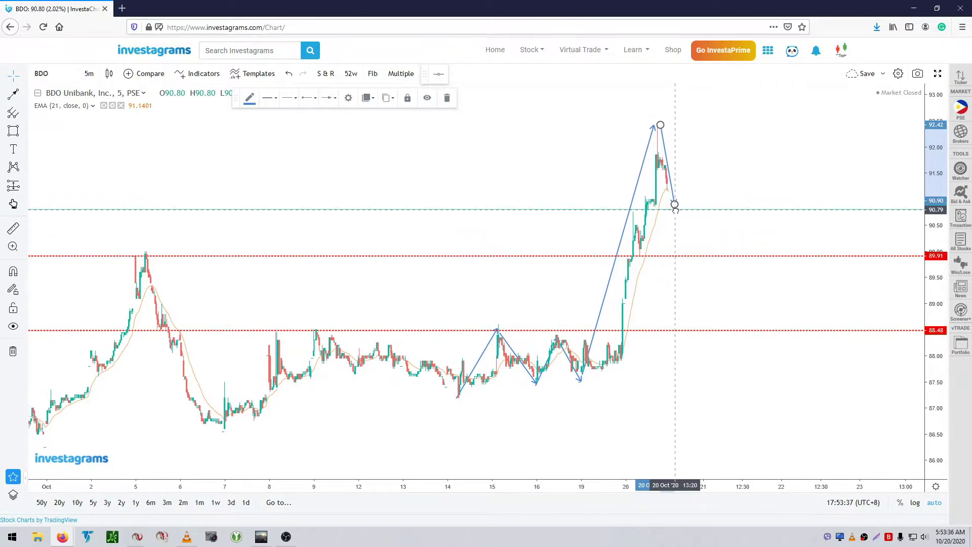
Continue the projected BDO path with a rising arrow from 90.91 to 91.35 and a falling arrow from 91.27 to 90.49 on 21 Oct
{"action": "left_click", "coordinate": [16, 92]}
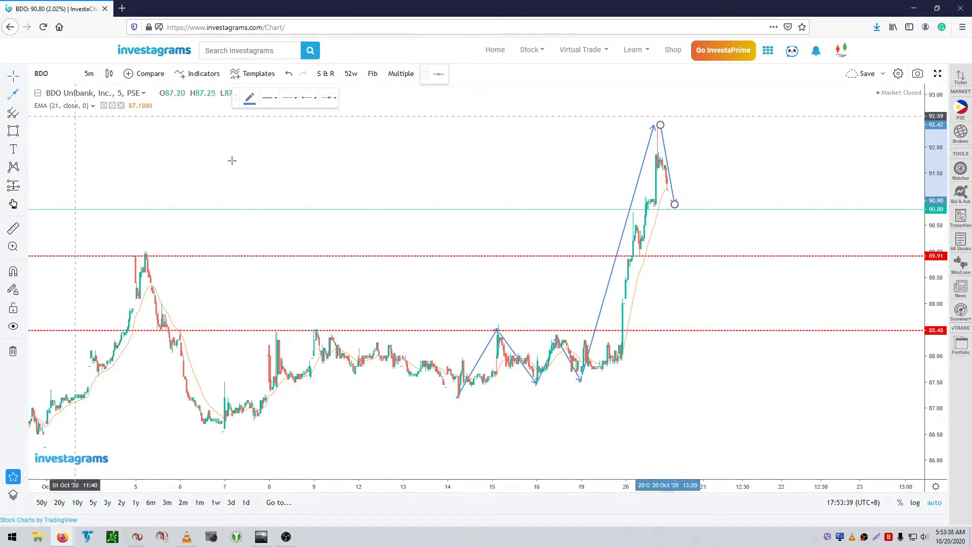
{"action": "left_click", "coordinate": [675, 203]}
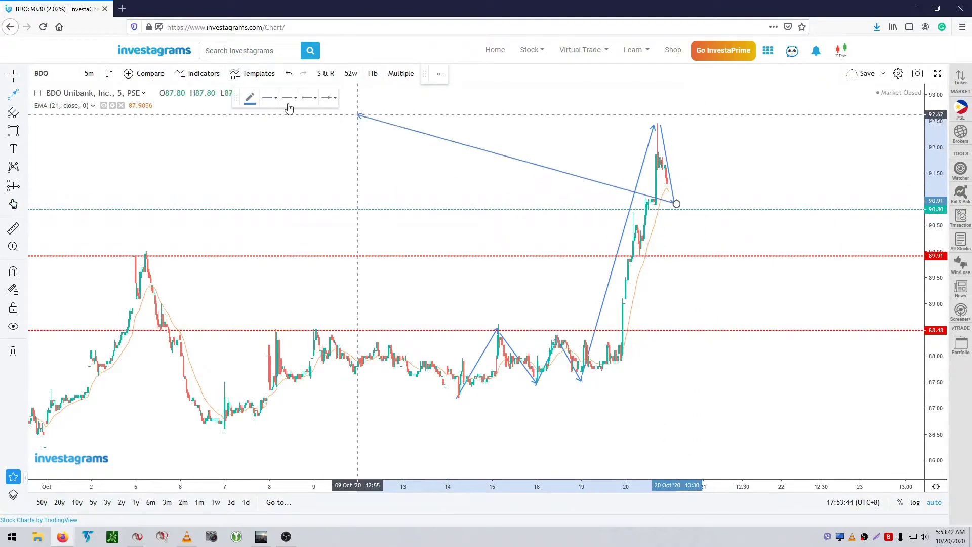
{"action": "left_click", "coordinate": [711, 181]}
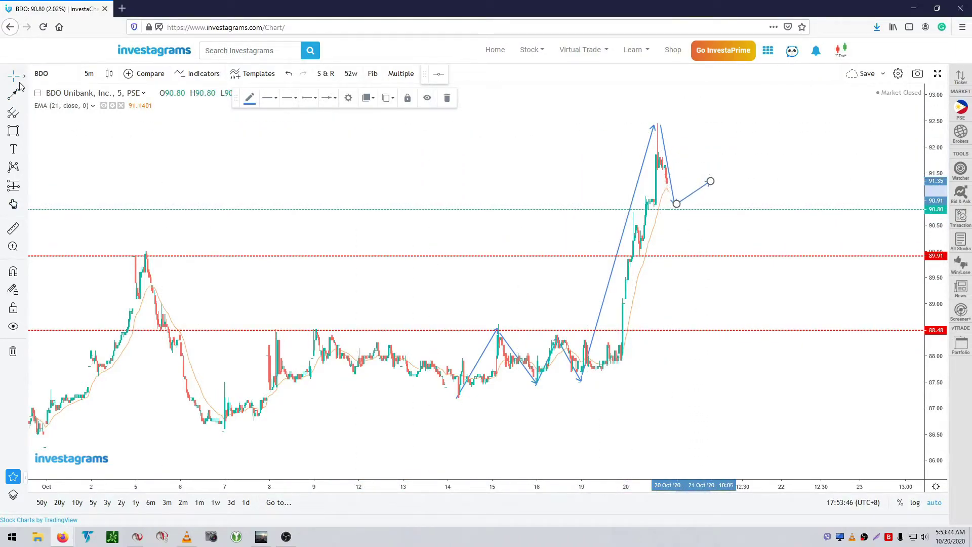
{"action": "left_click", "coordinate": [709, 185]}
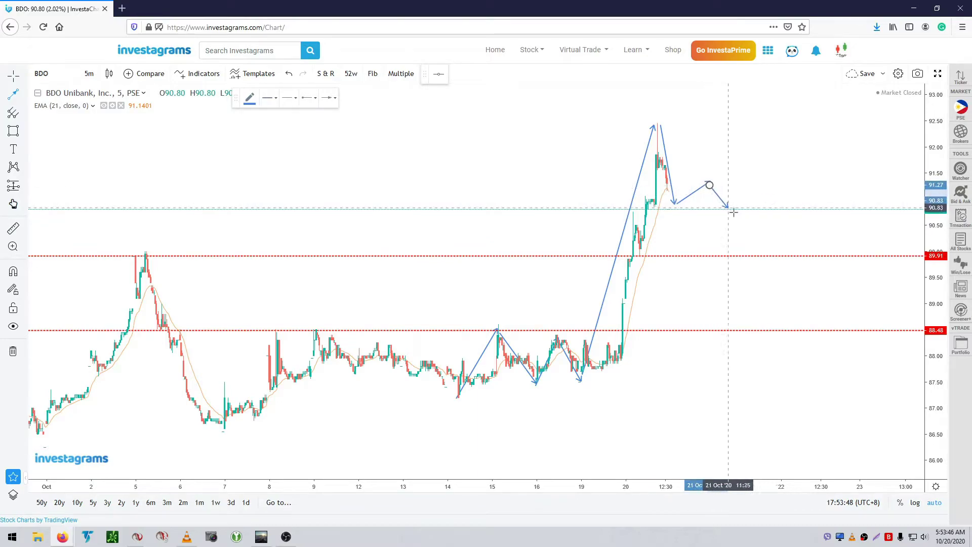
{"action": "left_click", "coordinate": [733, 225]}
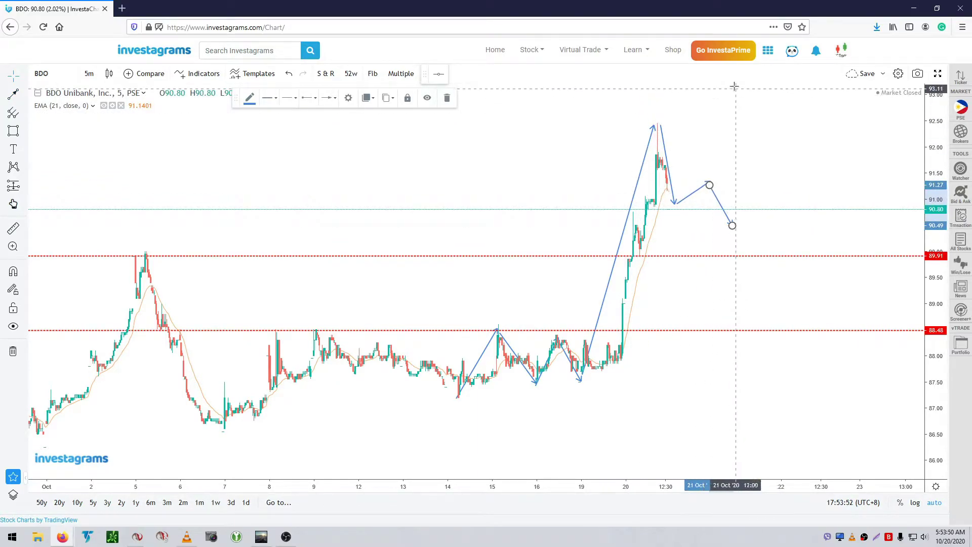
Restore the side-by-side layout, draw a rectangle on the BDO 5-minute chart from 92.45 down to about 91.85, and return to the ES futures charts
{"action": "left_click", "coordinate": [937, 11]}
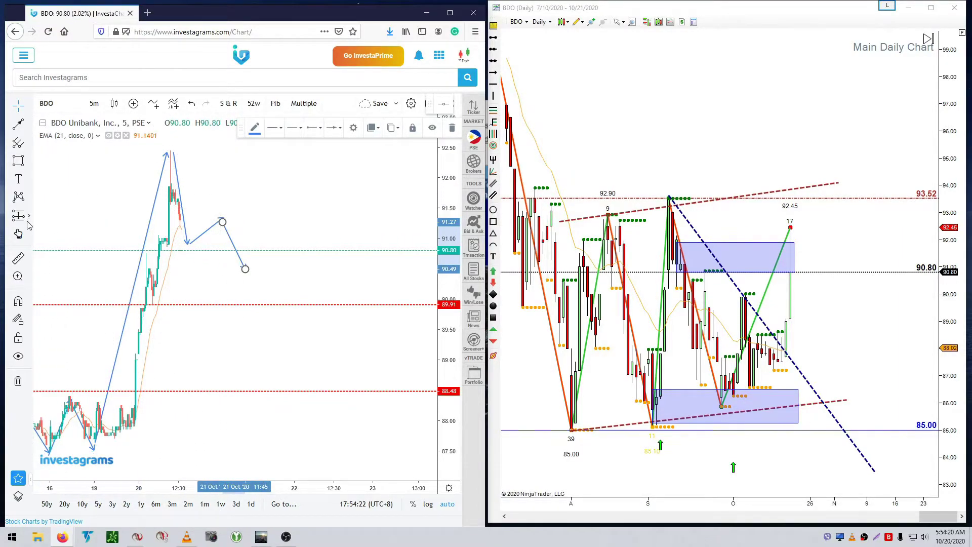
{"action": "left_click", "coordinate": [18, 160]}
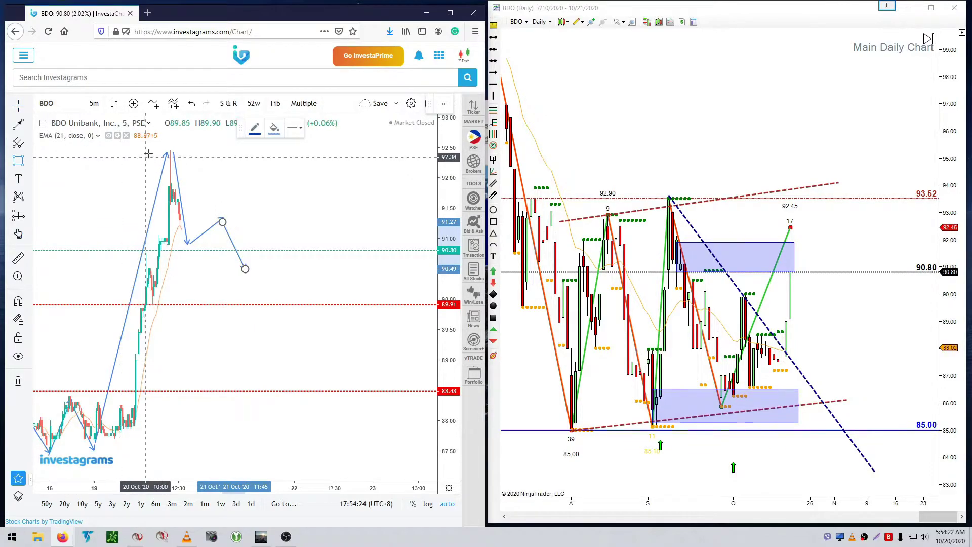
{"action": "mouse_move", "coordinate": [150, 151]}
{"action": "left_mouse_down"}
{"action": "mouse_move", "coordinate": [329, 207]}
{"action": "mouse_move", "coordinate": [424, 186]}
{"action": "left_mouse_up"}
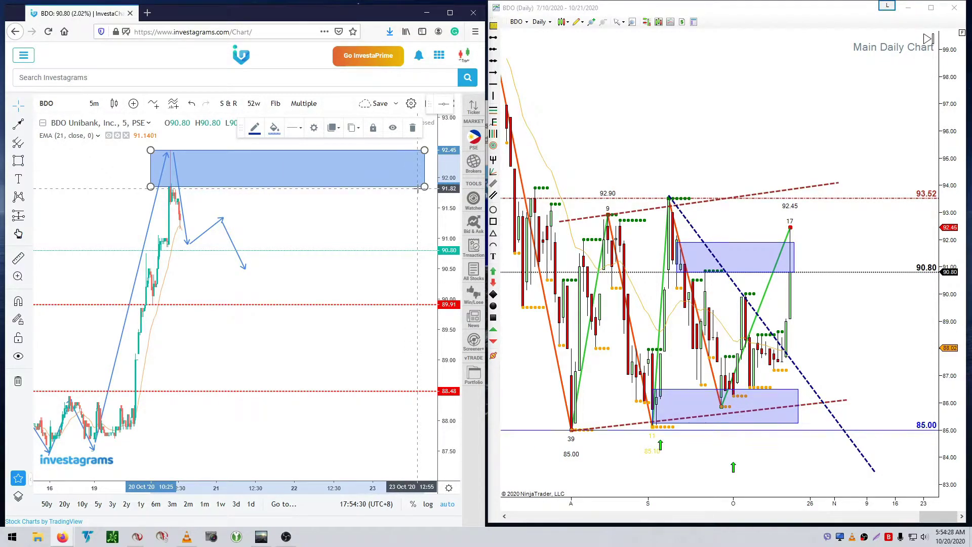
{"action": "key", "text": "ctrl+f"}
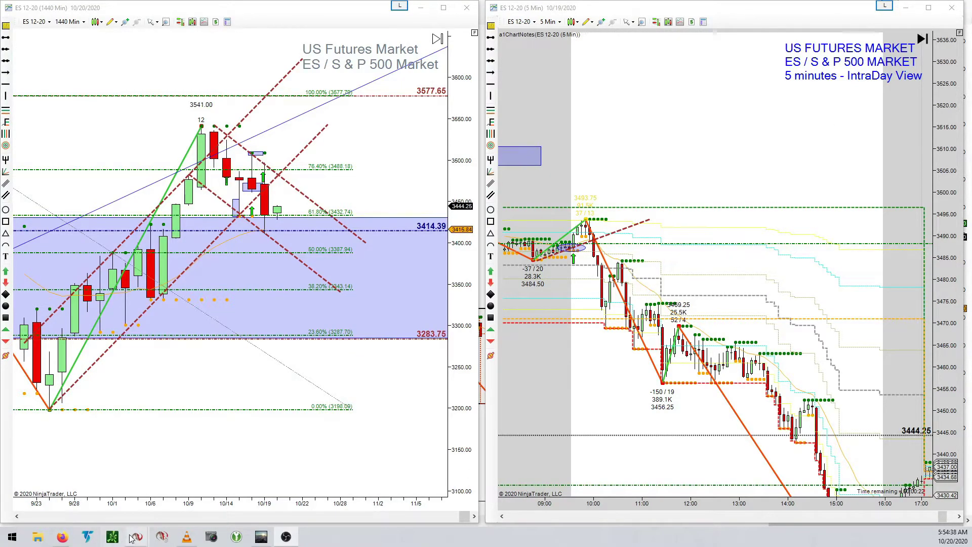
Open the combined daily, monthly and weekly JFC chart window and switch its instrument to BDO
{"action": "mouse_move", "coordinate": [138, 537]}
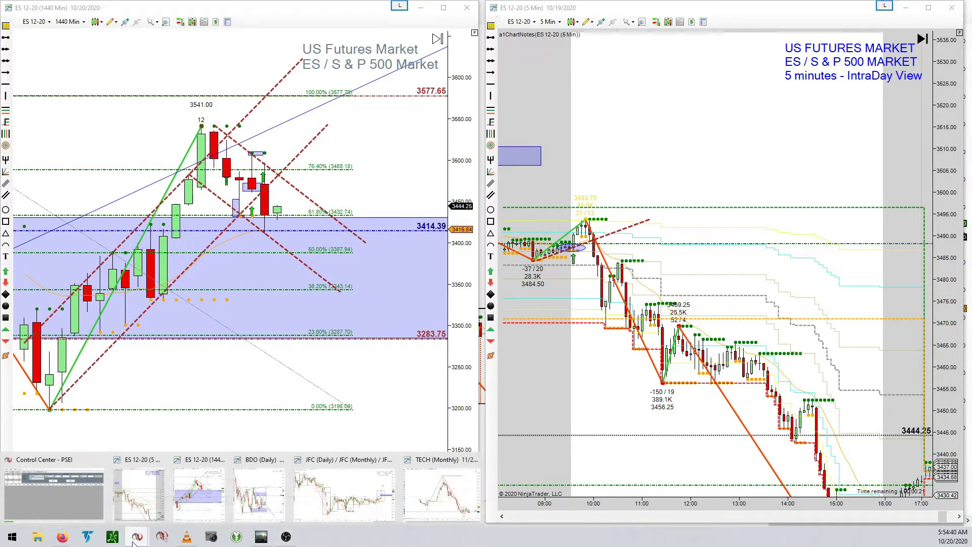
{"action": "left_click", "coordinate": [335, 470]}
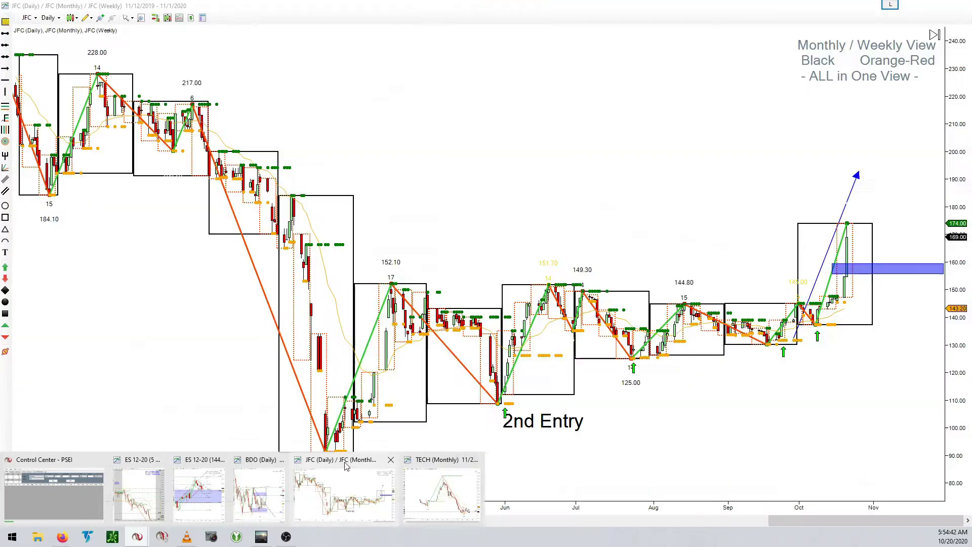
{"action": "left_click", "coordinate": [28, 18]}
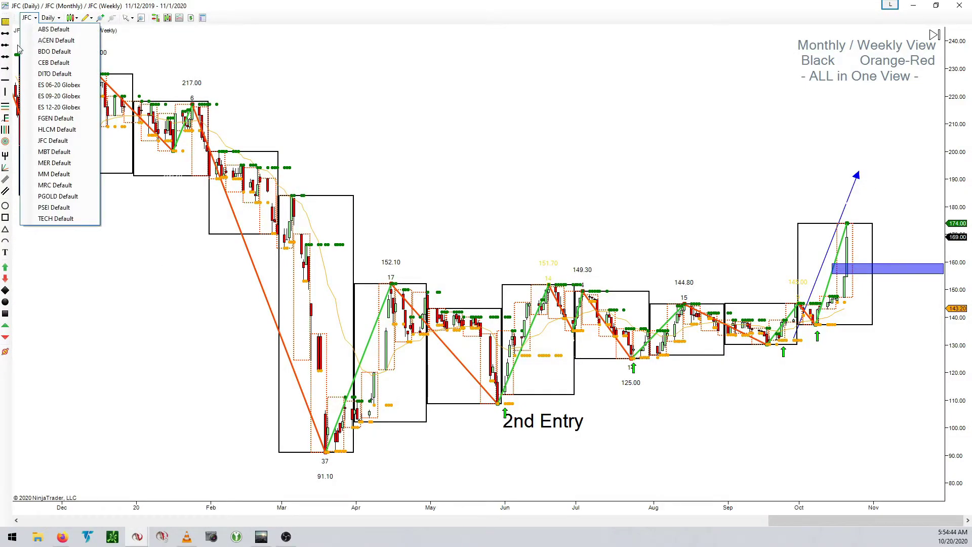
{"action": "left_click", "coordinate": [38, 52]}
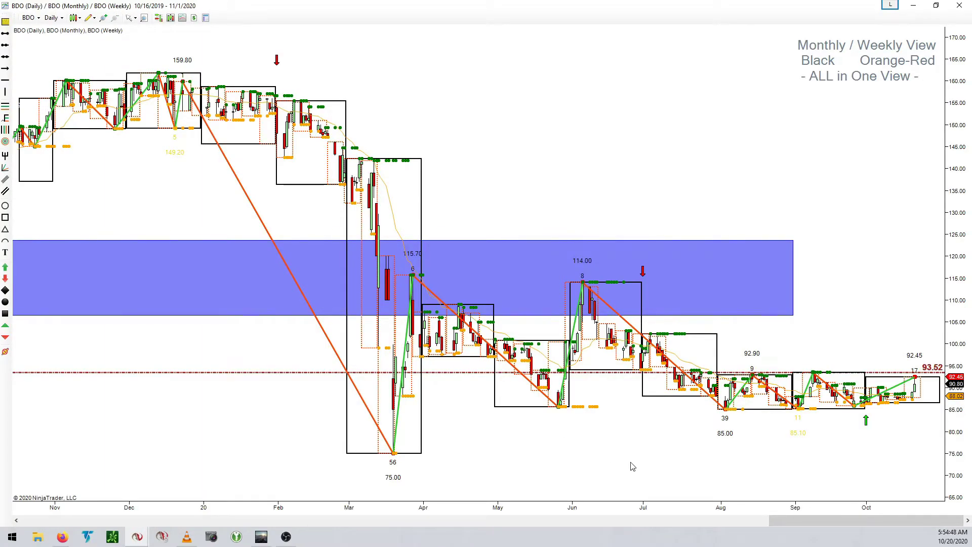
Examine BDO's monthly and weekly ranges against the 93.52 level, and return to the side-by-side daily and 5-minute charts
{"action": "left_click_drag", "start_coordinate": [631, 463], "coordinate": [562, 466]}
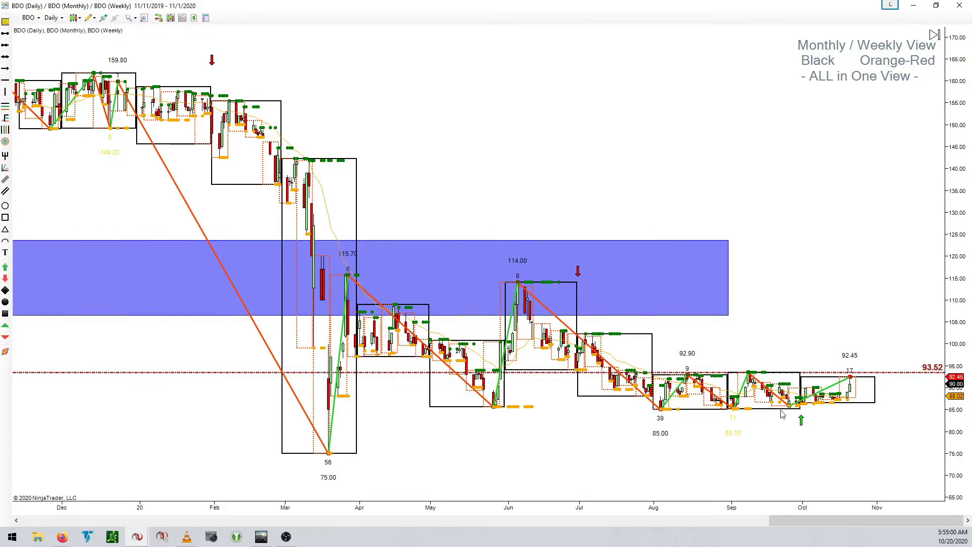
{"action": "left_click_drag", "start_coordinate": [958, 455], "coordinate": [957, 390]}
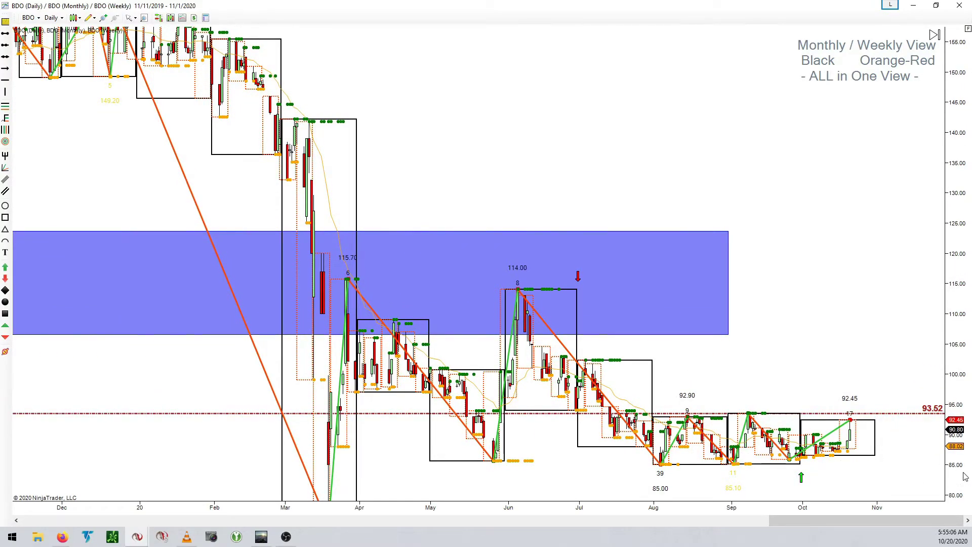
{"action": "left_click_drag", "start_coordinate": [964, 475], "coordinate": [948, 409]}
{"action": "left_click_drag", "start_coordinate": [956, 442], "coordinate": [956, 264]}
{"action": "left_click_drag", "start_coordinate": [950, 394], "coordinate": [930, 337]}
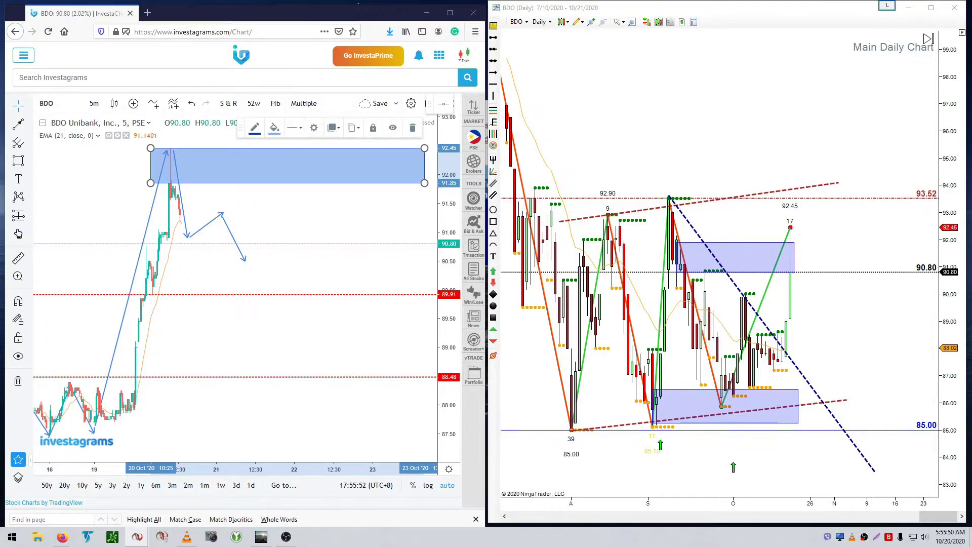
{"action": "key", "text": "alt+Tab"}
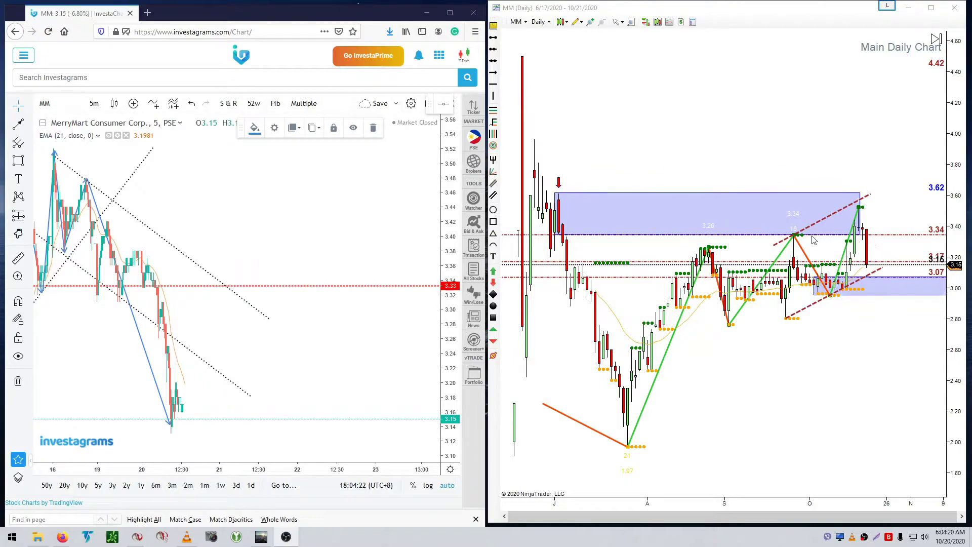
Examine MerryMart's 5-minute decline to the 20 Oct low at full size, and return to a closer side-by-side view
{"action": "left_click", "coordinate": [452, 14]}
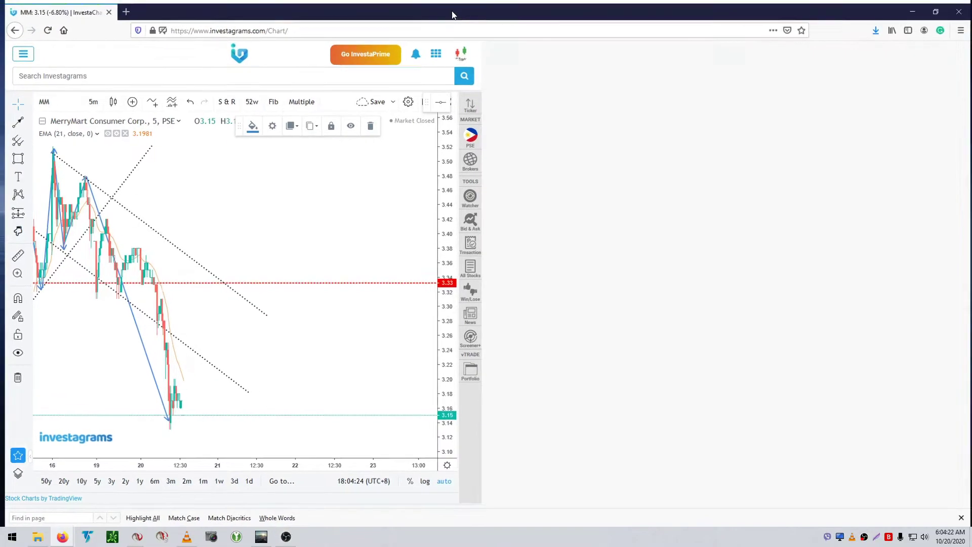
{"action": "left_click_drag", "start_coordinate": [582, 282], "coordinate": [512, 273]}
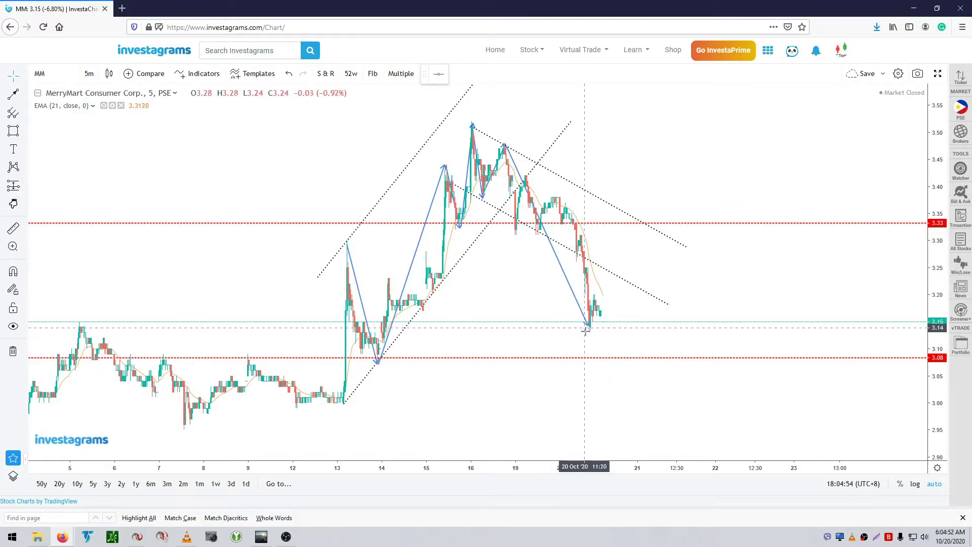
{"action": "left_click", "coordinate": [937, 8]}
{"action": "scroll", "coordinate": [810, 147], "scroll_direction": "up", "scroll_amount": 5}
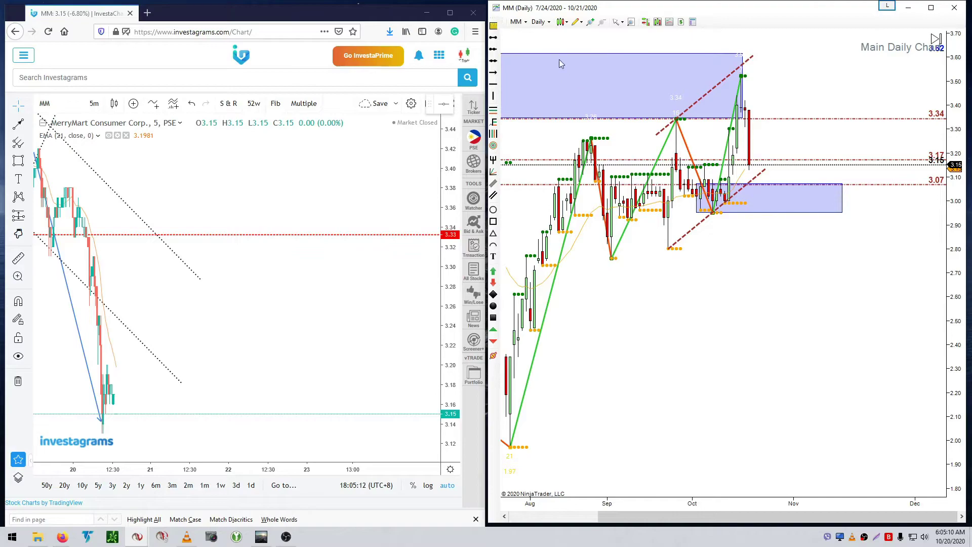
On the maximized MM 5-minute chart, draw a rising arrow from 3.08 to 3.26 and a falling arrow from 3.25 to 3.16
{"action": "left_click", "coordinate": [450, 13]}
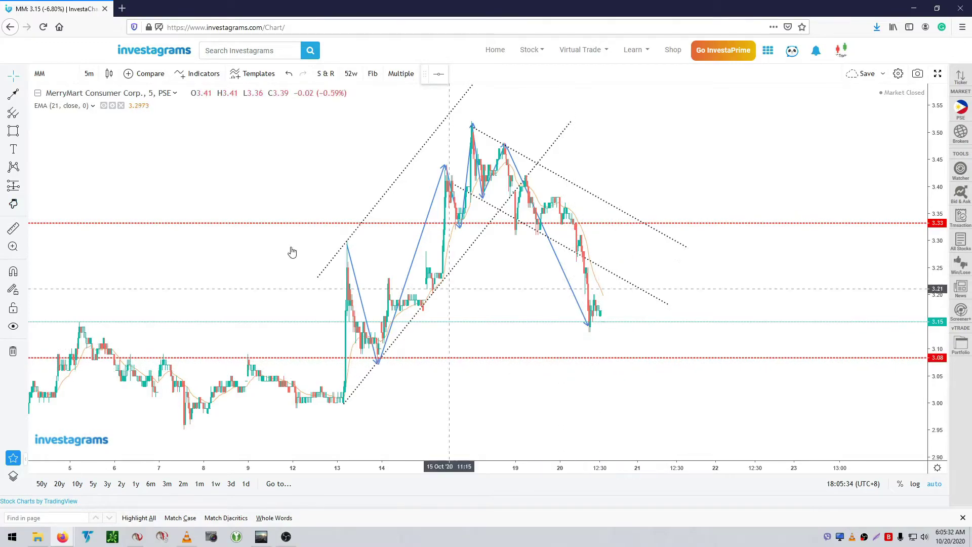
{"action": "left_click", "coordinate": [14, 93]}
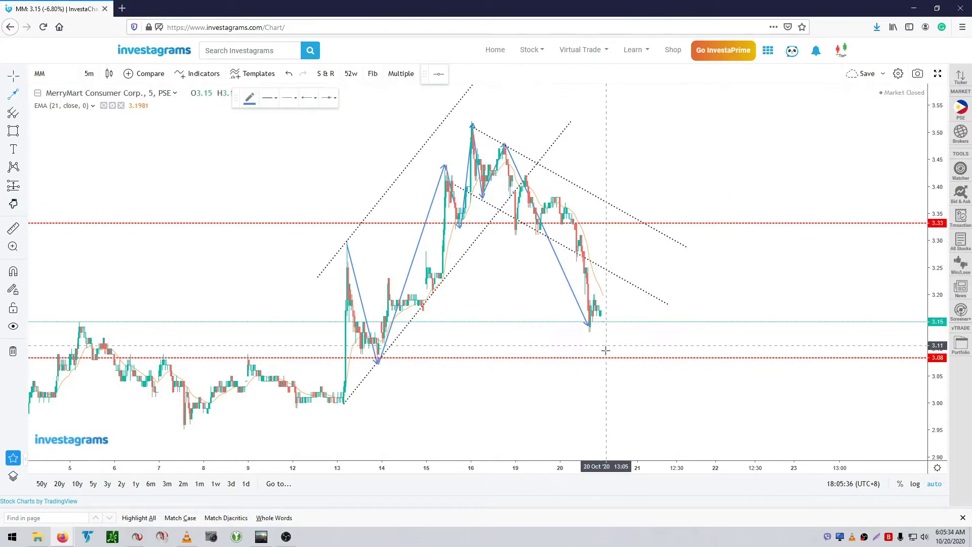
{"action": "left_click", "coordinate": [600, 358]}
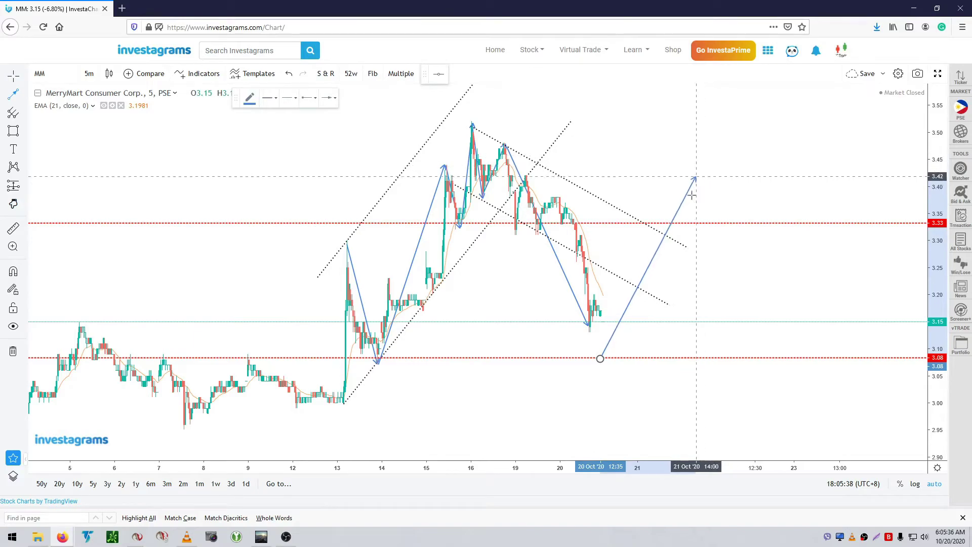
{"action": "left_click", "coordinate": [662, 263]}
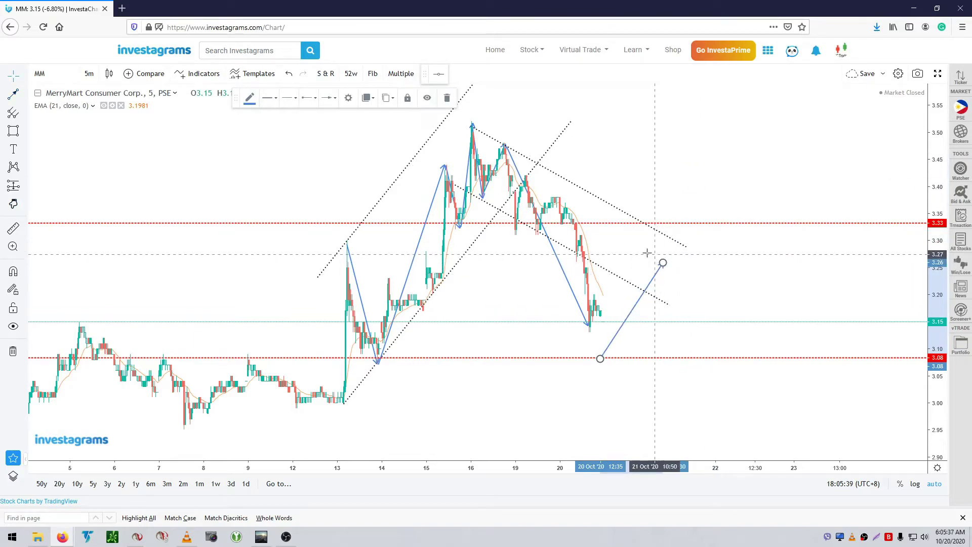
{"action": "left_click", "coordinate": [14, 94]}
{"action": "left_click", "coordinate": [662, 266]}
{"action": "left_click", "coordinate": [693, 314]}
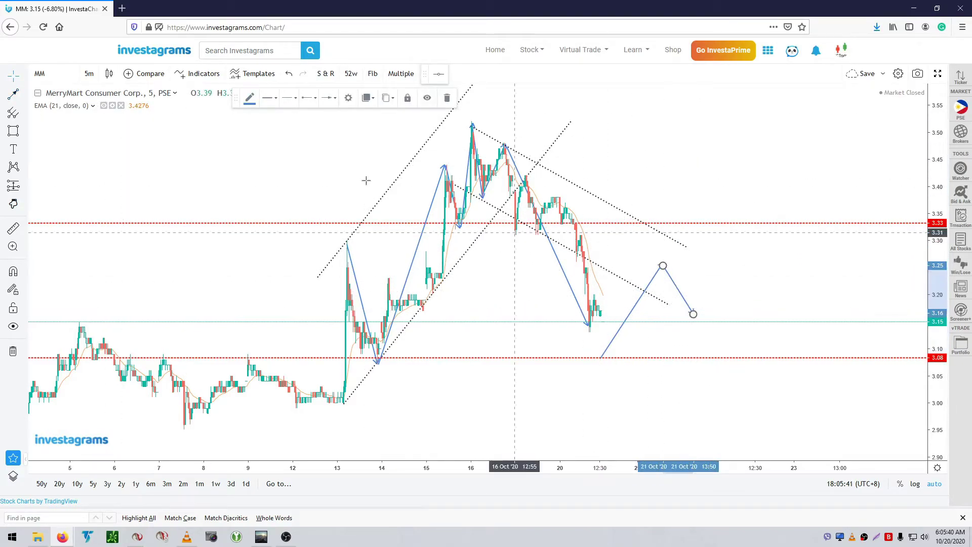
Extend the projected MM path with a rising arrow from 3.17 on 21 Oct to 3.39 on 22 Oct
{"action": "left_click", "coordinate": [24, 95]}
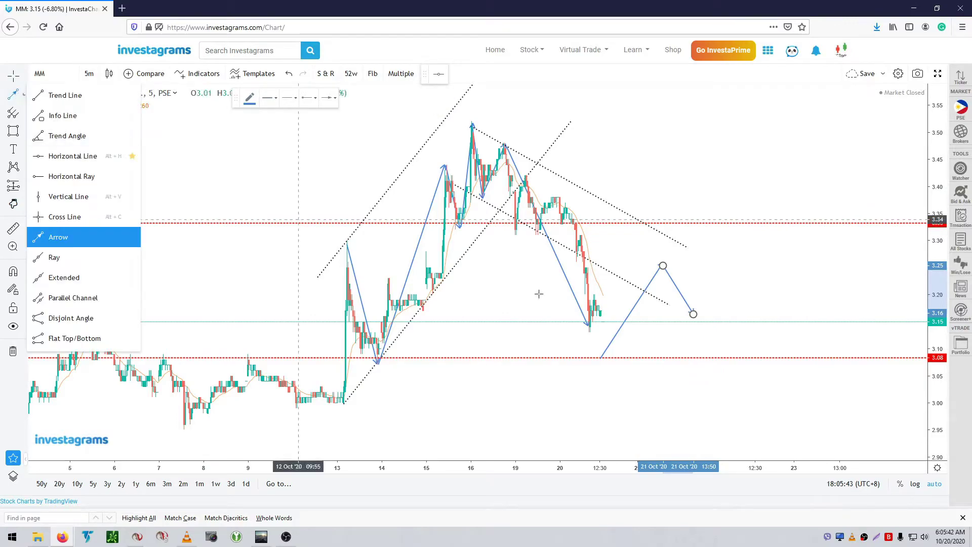
{"action": "left_click", "coordinate": [697, 309]}
{"action": "left_click", "coordinate": [762, 192]}
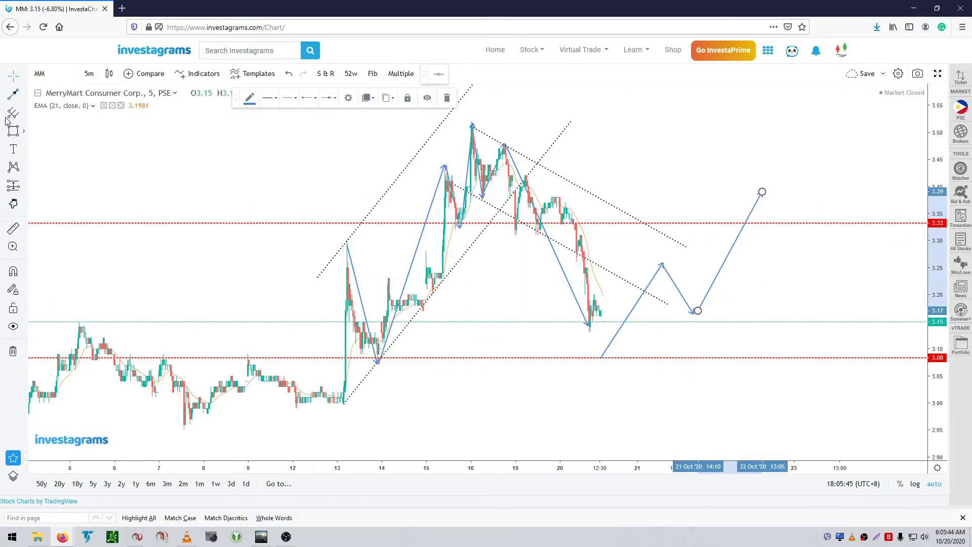
Draw a rising trend line under the projected MM lows from 3.08 on 20 Oct to 3.35, and restore the side-by-side layout
{"action": "left_click", "coordinate": [23, 98]}
{"action": "left_click", "coordinate": [61, 94]}
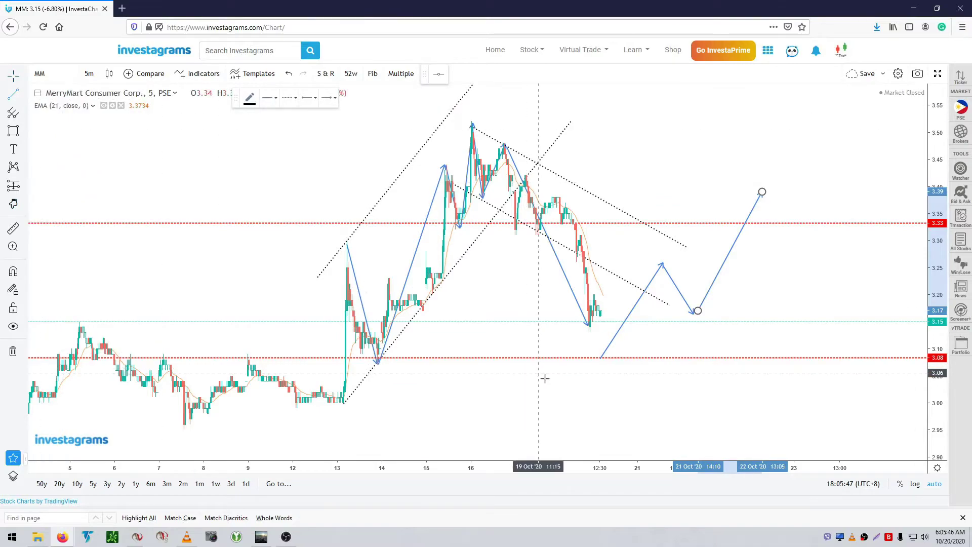
{"action": "left_click", "coordinate": [595, 361]}
{"action": "left_click", "coordinate": [898, 216]}
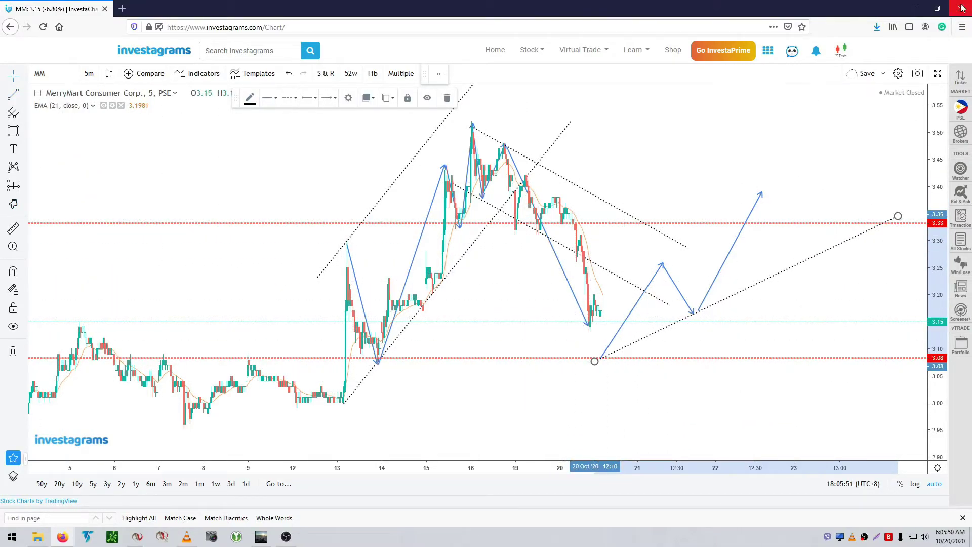
{"action": "left_click", "coordinate": [944, 12]}
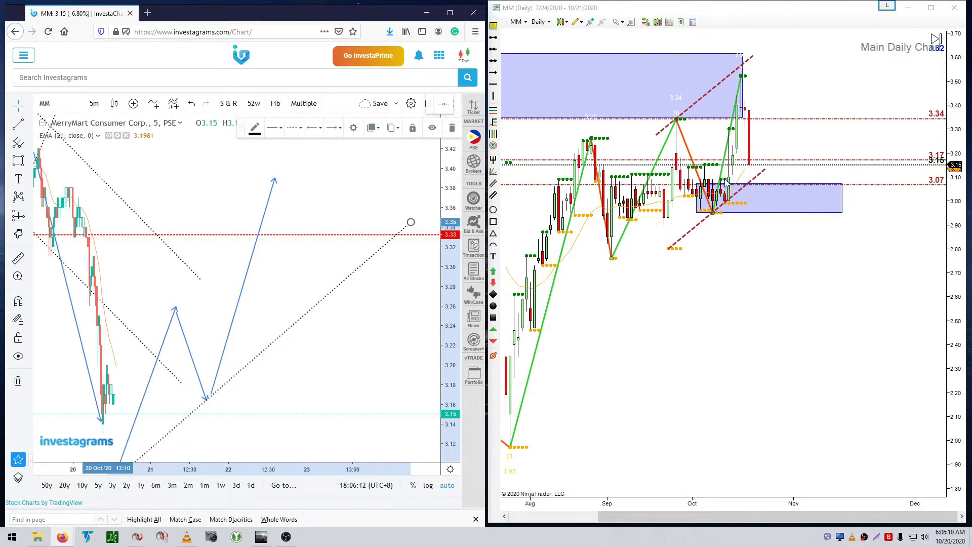
Switch the daily chart to HLCM and check the stock's position in the Screenshot_3.png portfolio image
{"action": "left_click", "coordinate": [516, 22]}
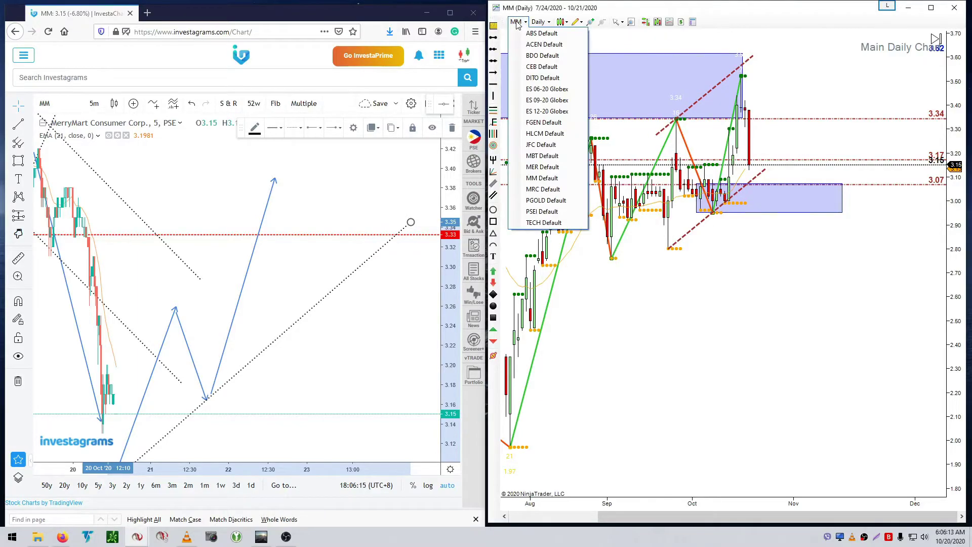
{"action": "left_click", "coordinate": [559, 135]}
{"action": "left_click_drag", "start_coordinate": [770, 253], "coordinate": [643, 256]}
{"action": "left_click", "coordinate": [261, 537]}
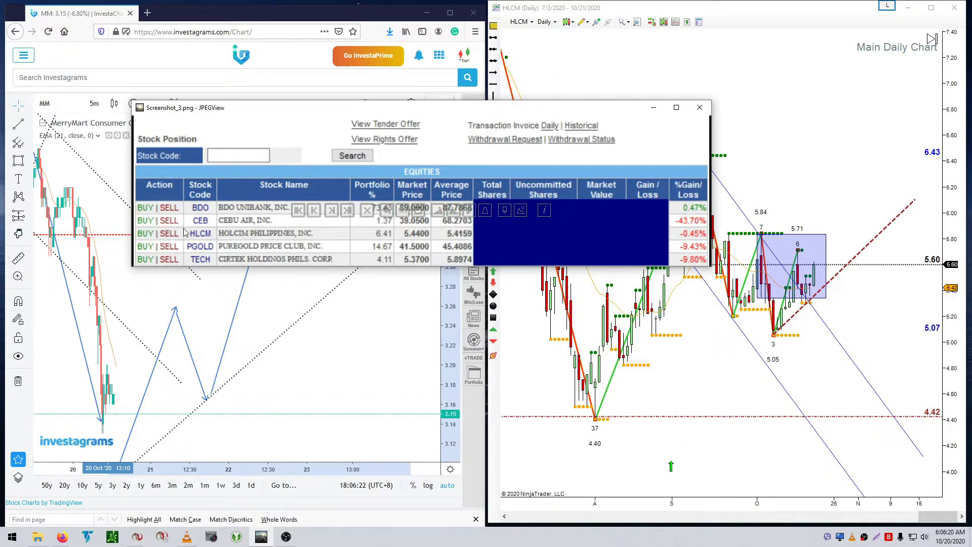
{"action": "left_click", "coordinate": [655, 108]}
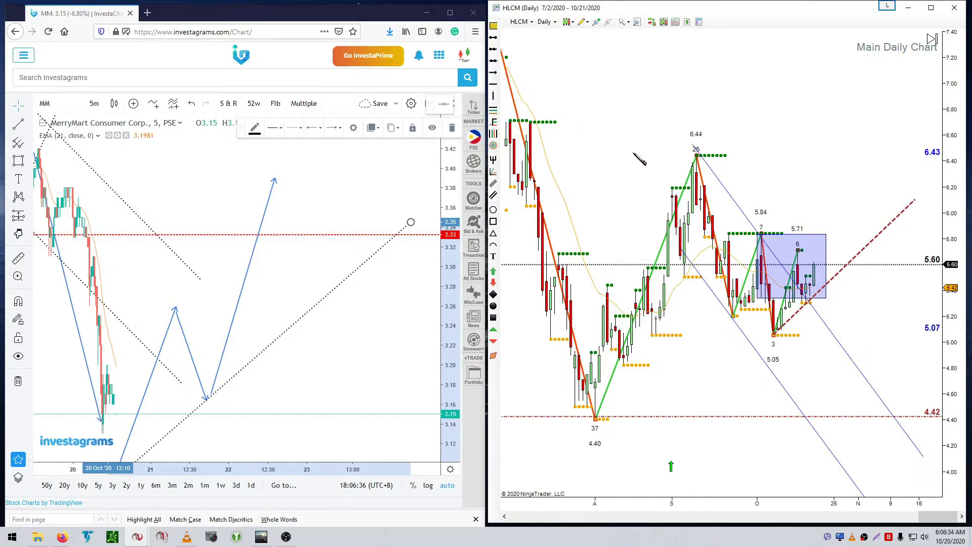
Draw an arrow along HLCM's first decline from the 6.44 high and move it to the 5.84 high, projecting to about 4.60
{"action": "left_click", "coordinate": [697, 156]}
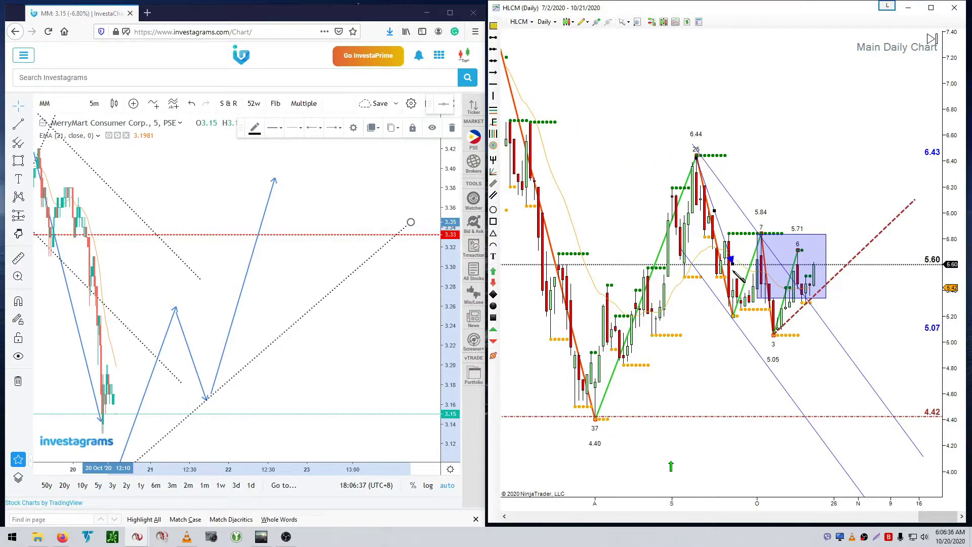
{"action": "left_click", "coordinate": [739, 302]}
{"action": "left_click", "coordinate": [761, 234]}
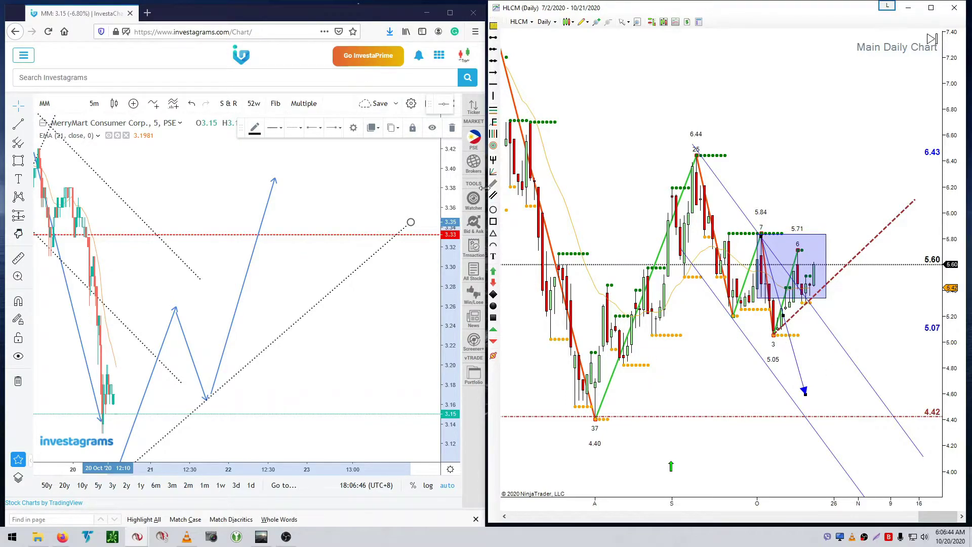
Draw a rectangular zone on the HLCM daily chart from about 5.11 down to 4.84, extending past the latest candles
{"action": "left_click", "coordinate": [618, 327]}
{"action": "left_click", "coordinate": [906, 363]}
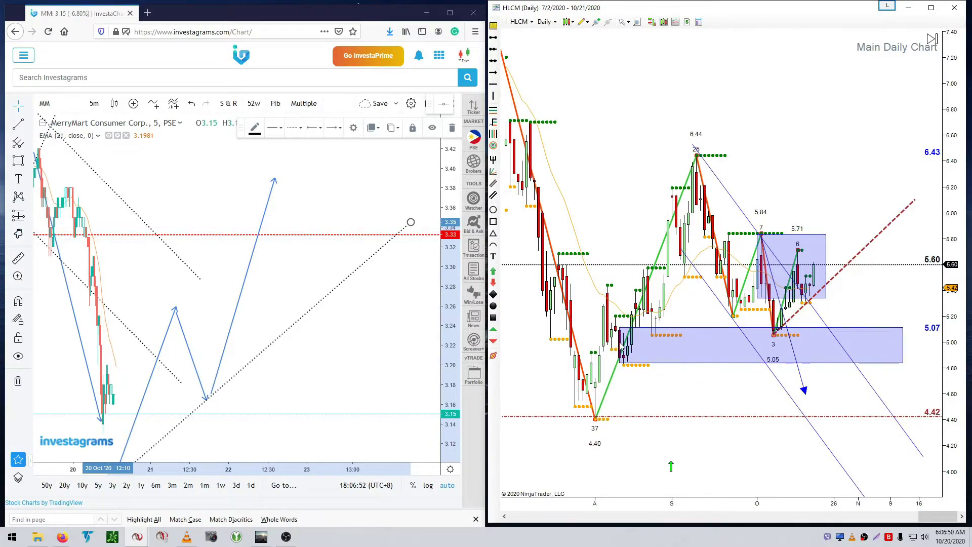
{"action": "left_click_drag", "start_coordinate": [711, 392], "coordinate": [635, 361]}
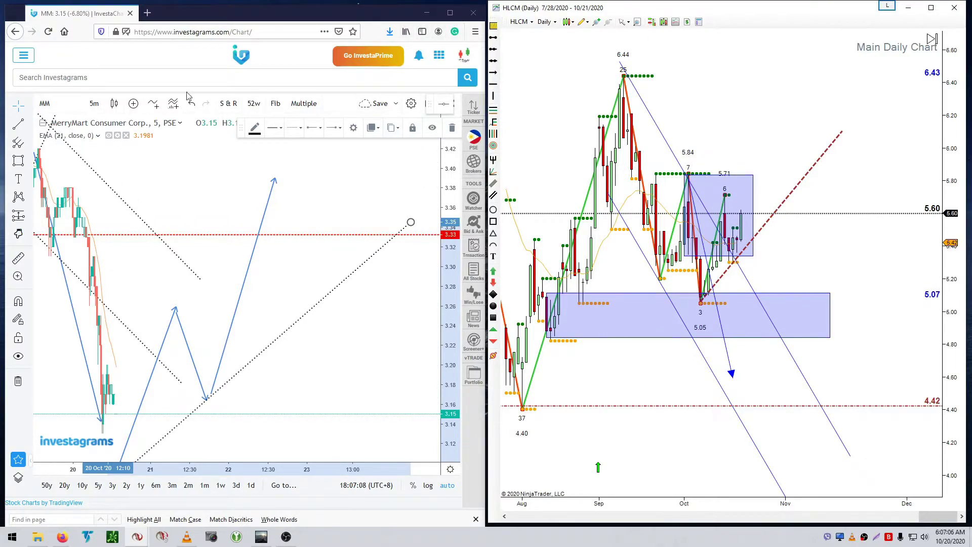
Load HLCM in the Investagrams 5-minute chart and maximize its window
{"action": "left_click", "coordinate": [83, 108]}
{"action": "type", "text": "HLC"}
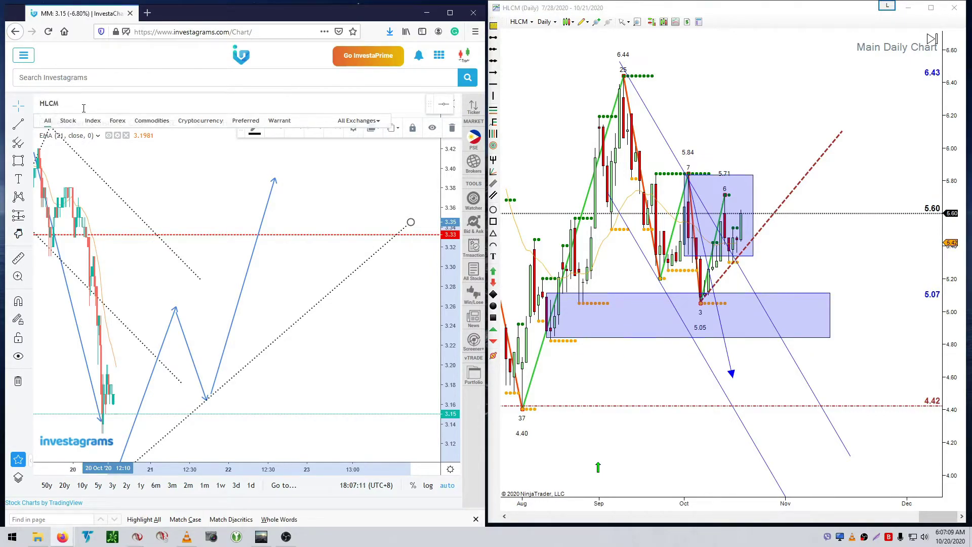
{"action": "key", "text": "Return"}
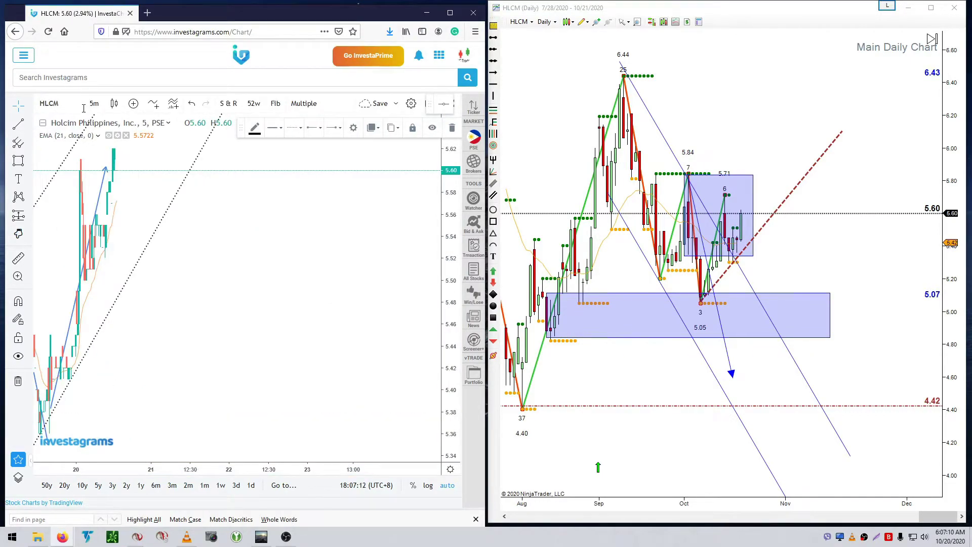
{"action": "left_click", "coordinate": [450, 12]}
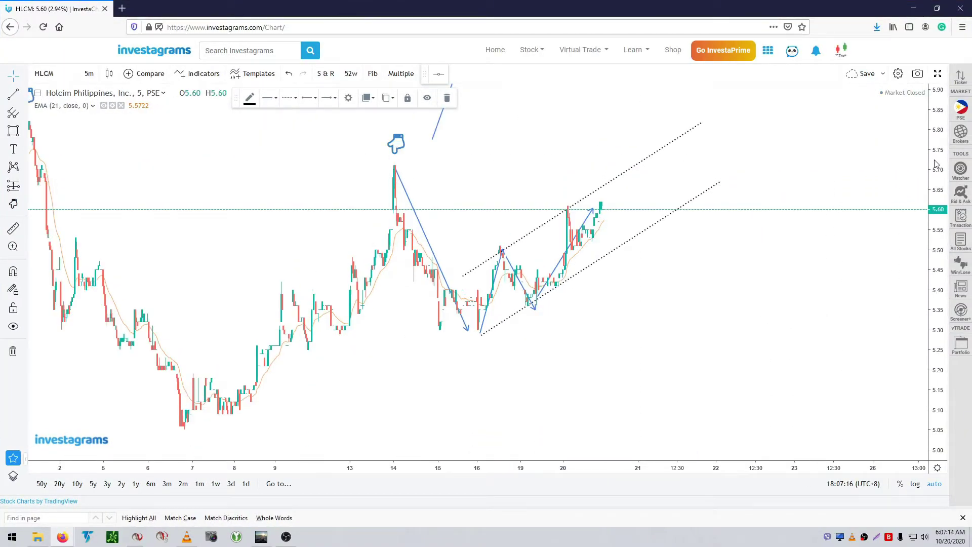
Examine HLCM's 5-minute price action from the two hand-marked October highs to the current rising channel
{"action": "left_click_drag", "start_coordinate": [936, 167], "coordinate": [937, 192]}
{"action": "left_click_drag", "start_coordinate": [752, 269], "coordinate": [768, 360]}
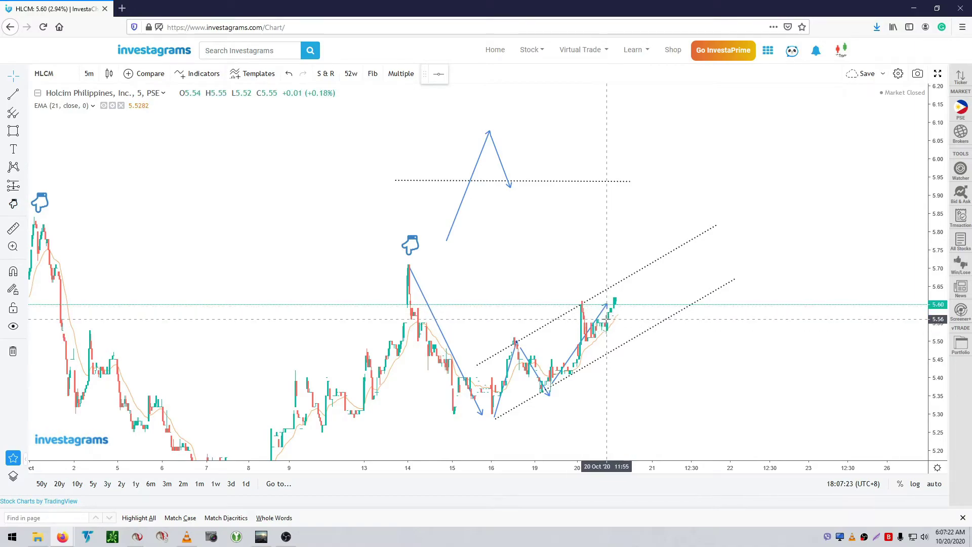
{"action": "left_click_drag", "start_coordinate": [527, 271], "coordinate": [612, 266]}
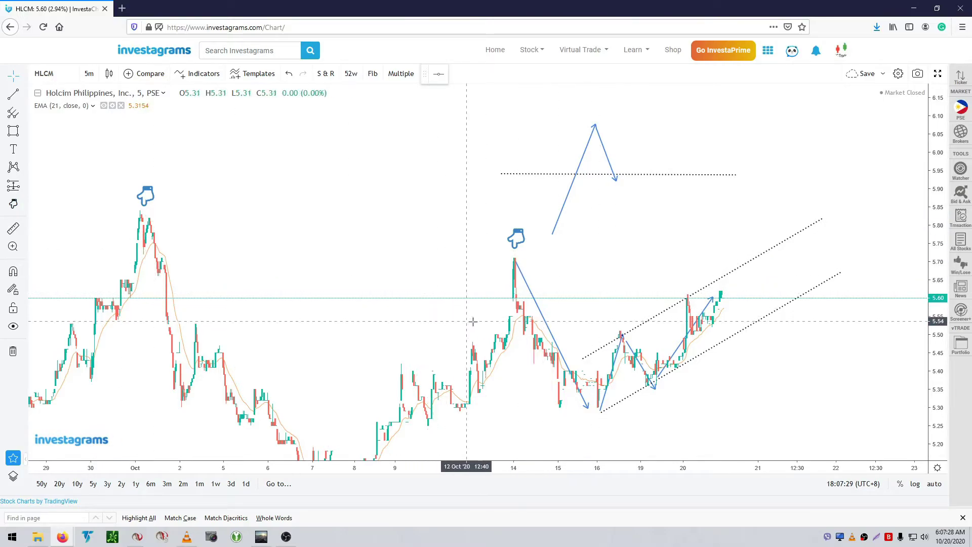
{"action": "left_click", "coordinate": [519, 239]}
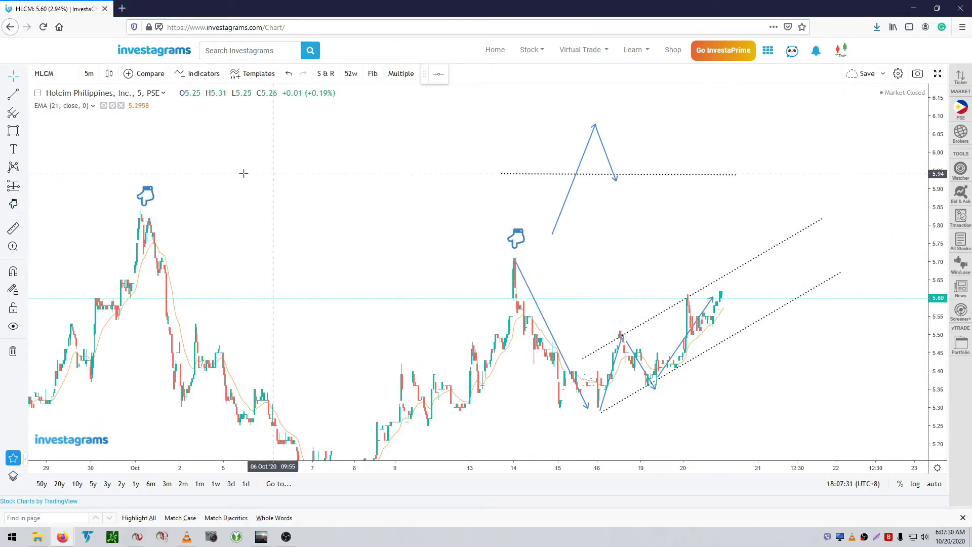
{"action": "left_click", "coordinate": [606, 261]}
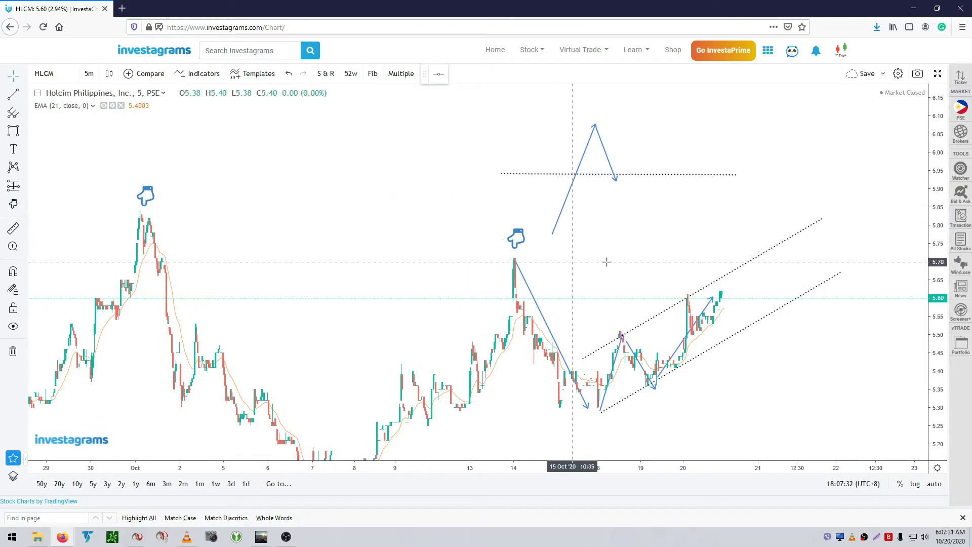
Restore the browser window, then maximize the combined monthly/weekly view chart and load HLCM in it
{"action": "left_click", "coordinate": [937, 8]}
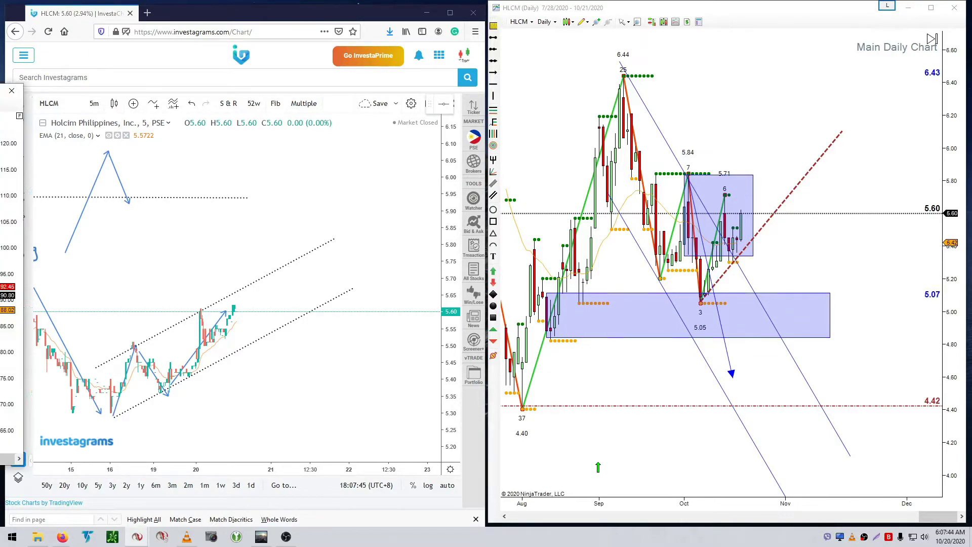
{"action": "left_click", "coordinate": [137, 537]}
{"action": "left_click_drag", "start_coordinate": [405, 94], "coordinate": [433, 91]}
{"action": "double_click", "coordinate": [433, 90]}
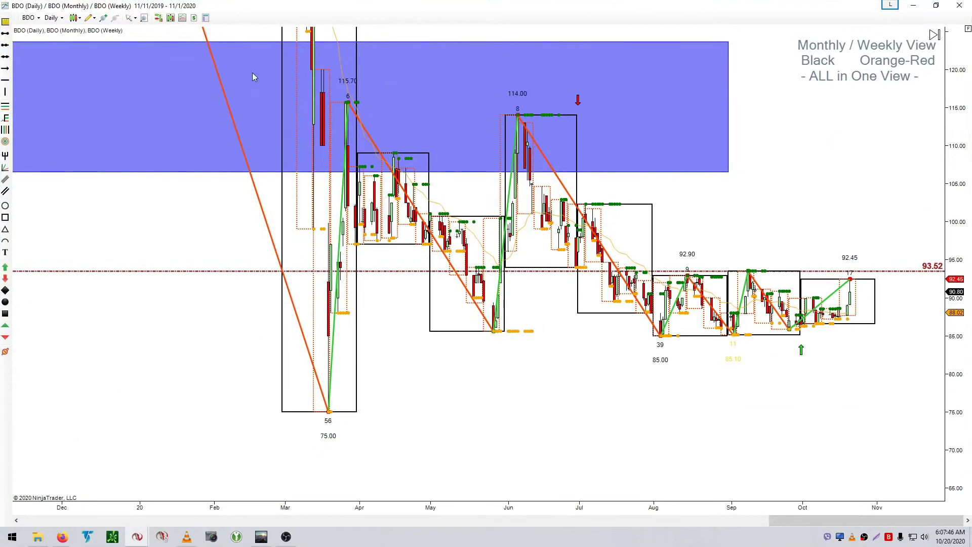
{"action": "left_click", "coordinate": [29, 18]}
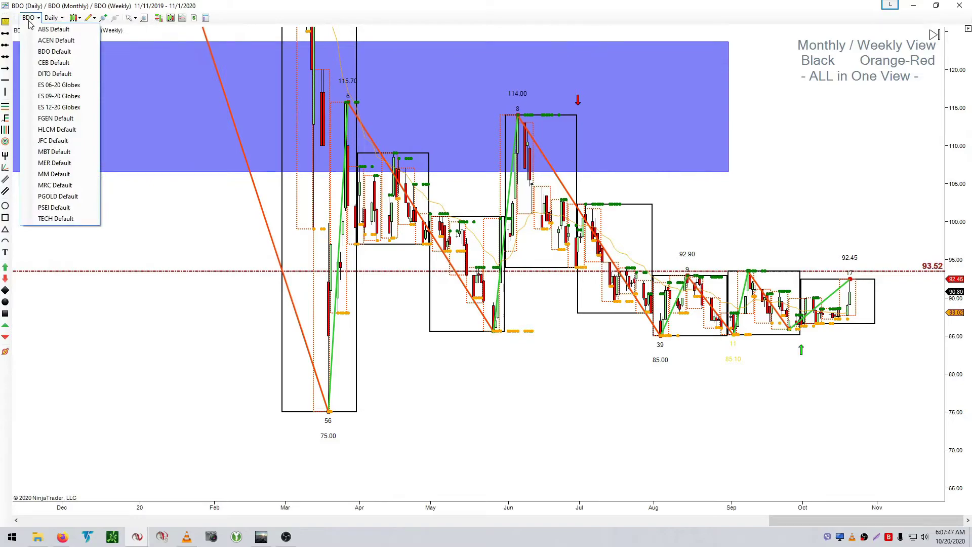
{"action": "left_click", "coordinate": [57, 130]}
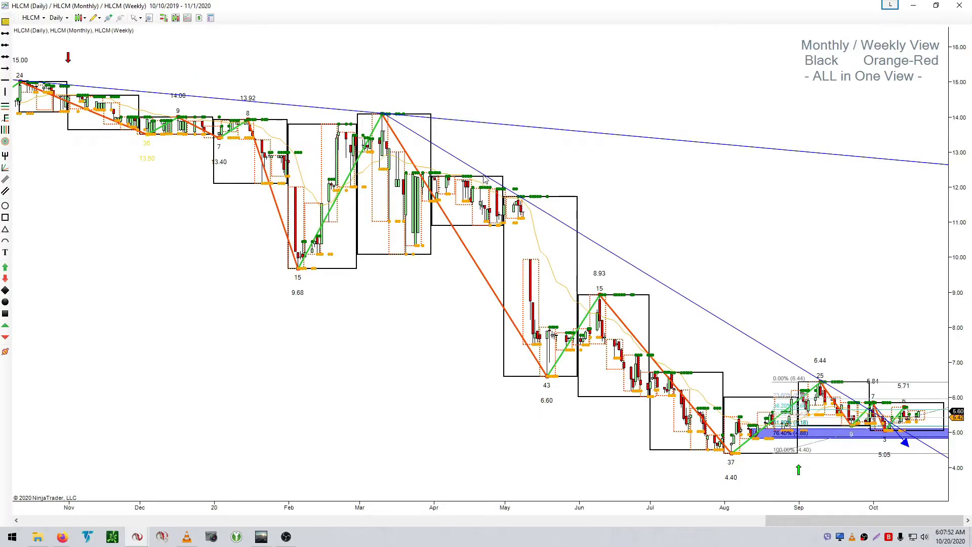
{"action": "scroll", "coordinate": [685, 232], "scroll_direction": "down", "scroll_amount": 5}
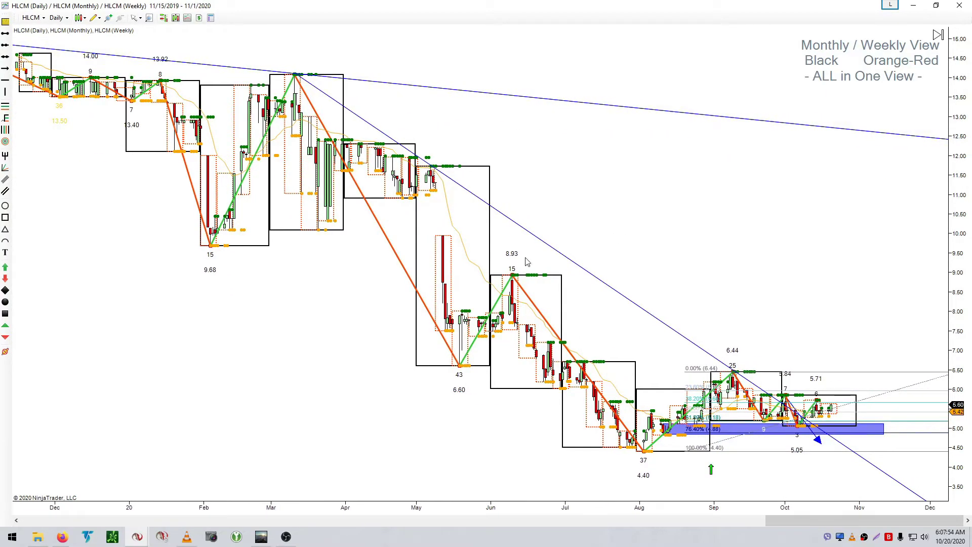
{"action": "left_click_drag", "start_coordinate": [454, 464], "coordinate": [381, 465]}
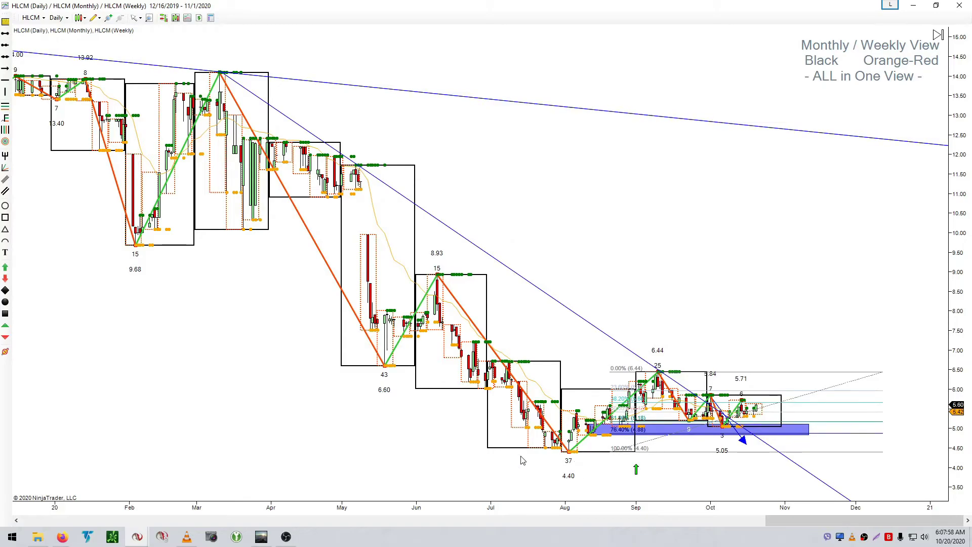
Bring up the TECH monthly chart, load HLCM in it and maximize its window
{"action": "mouse_move", "coordinate": [143, 532]}
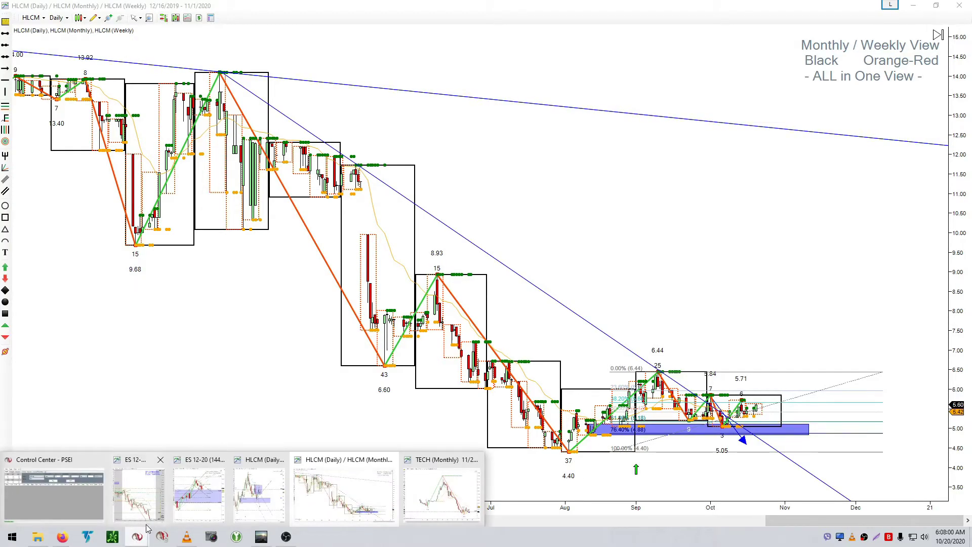
{"action": "mouse_move", "coordinate": [278, 468]}
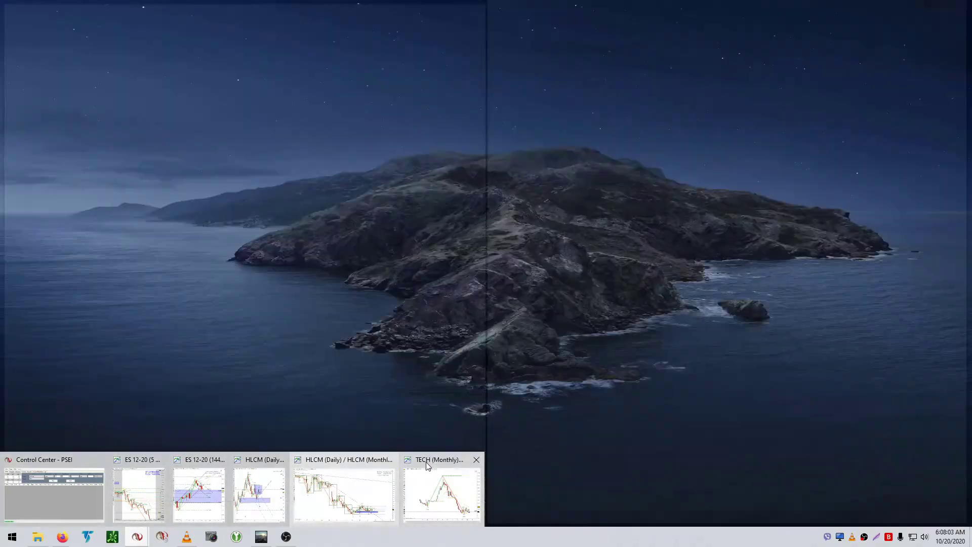
{"action": "left_click", "coordinate": [344, 486]}
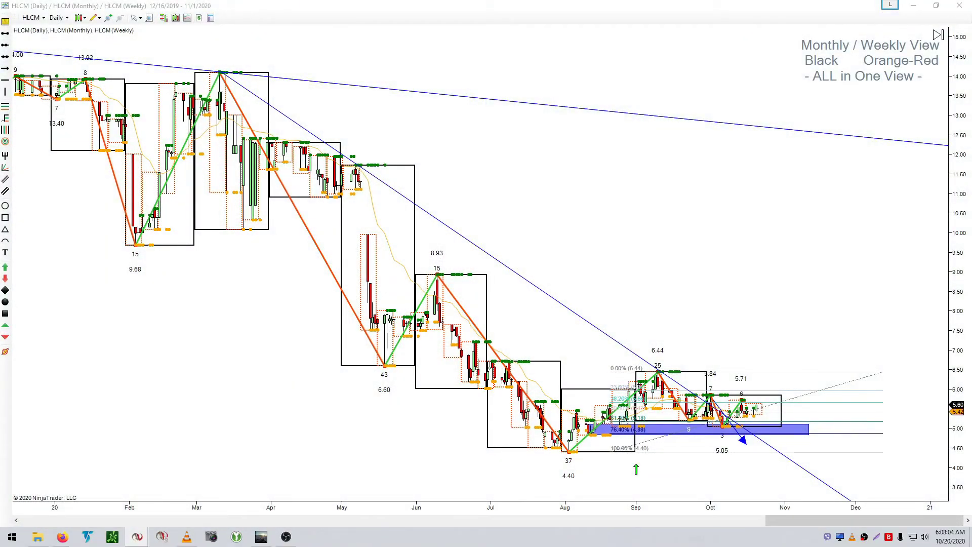
{"action": "key", "text": "alt+Tab"}
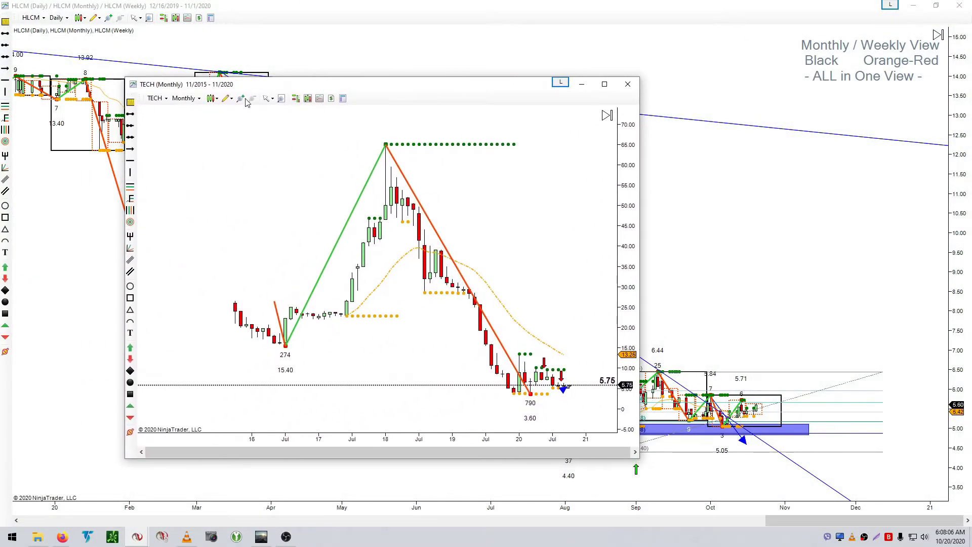
{"action": "left_click", "coordinate": [157, 99]}
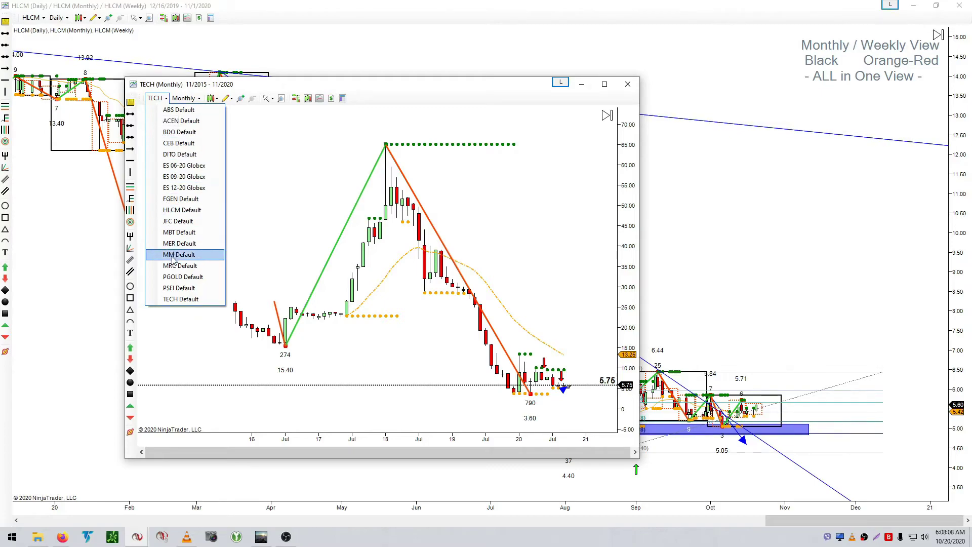
{"action": "left_click", "coordinate": [171, 210]}
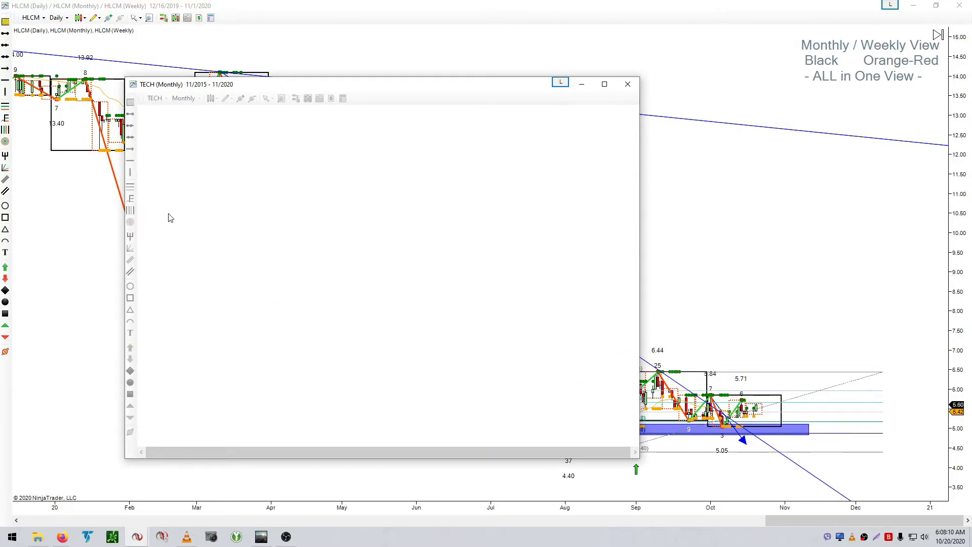
{"action": "left_click", "coordinate": [604, 84]}
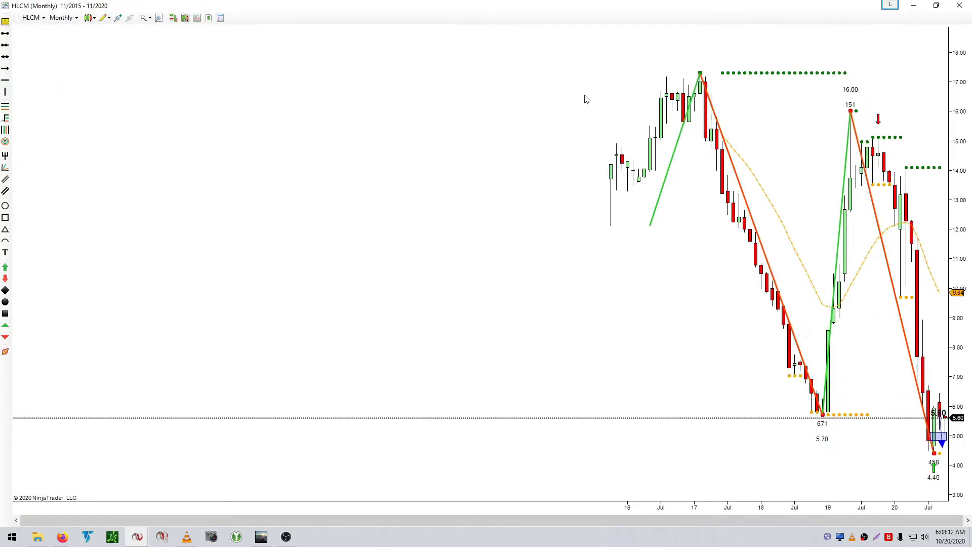
Draw a rising trend line on the HLCM monthly chart from the 4.40 low to about 13.00 in early 2023
{"action": "left_click_drag", "start_coordinate": [515, 212], "coordinate": [245, 217]}
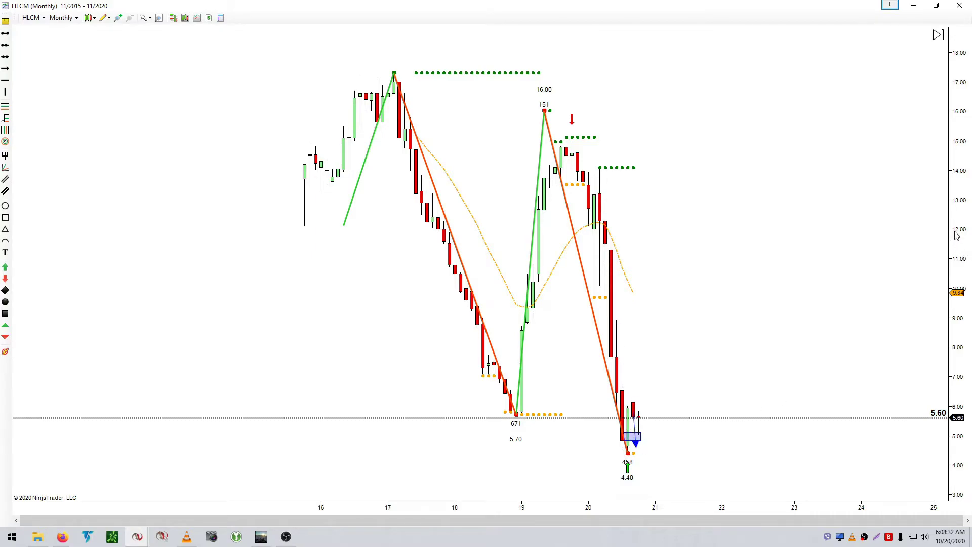
{"action": "left_click_drag", "start_coordinate": [953, 247], "coordinate": [953, 288]}
{"action": "left_click_drag", "start_coordinate": [829, 307], "coordinate": [739, 302]}
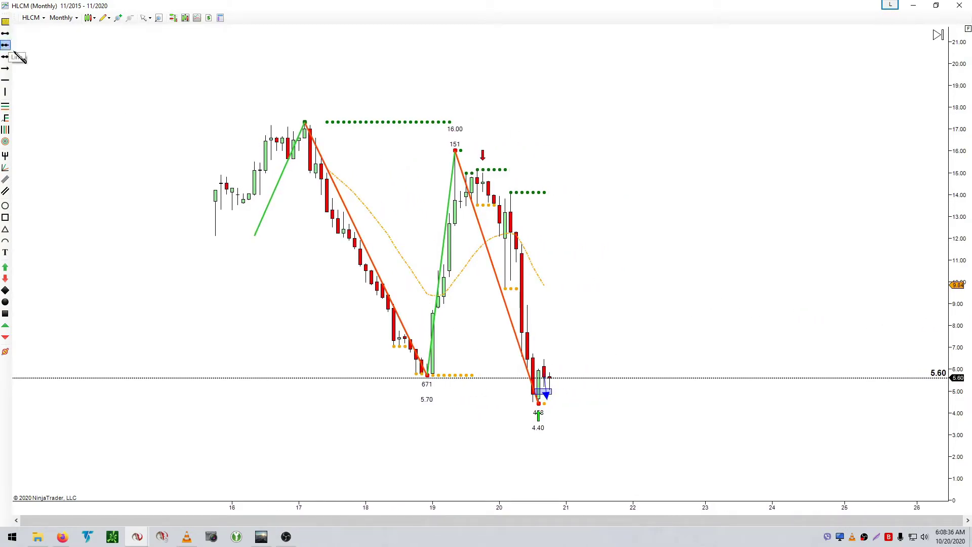
{"action": "left_click", "coordinate": [538, 412]}
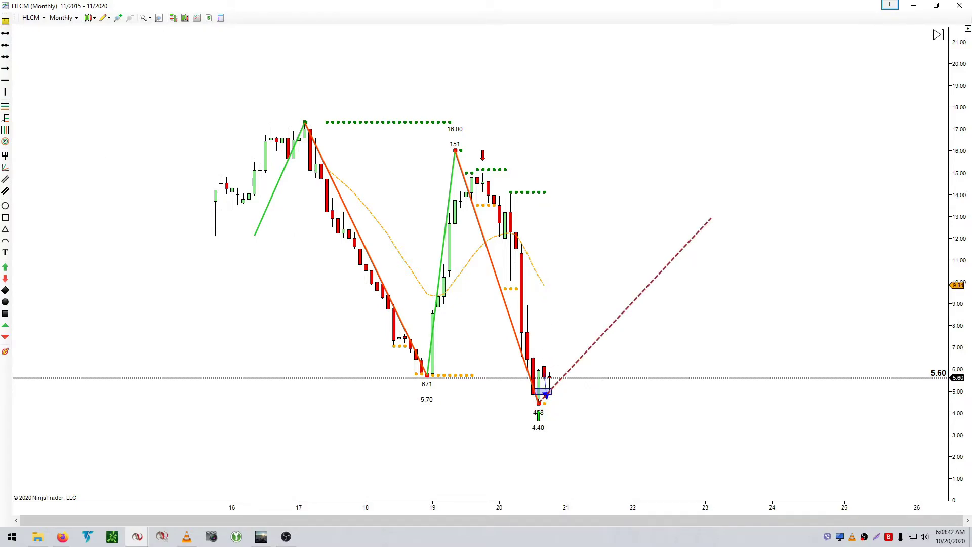
Draw a vertical arrow up from HLCM's latest monthly candle to about 9.60, and minimize the monthly chart
{"action": "left_click", "coordinate": [5, 69]}
{"action": "left_click", "coordinate": [549, 375]}
{"action": "left_click", "coordinate": [550, 291]}
{"action": "left_click", "coordinate": [913, 5]}
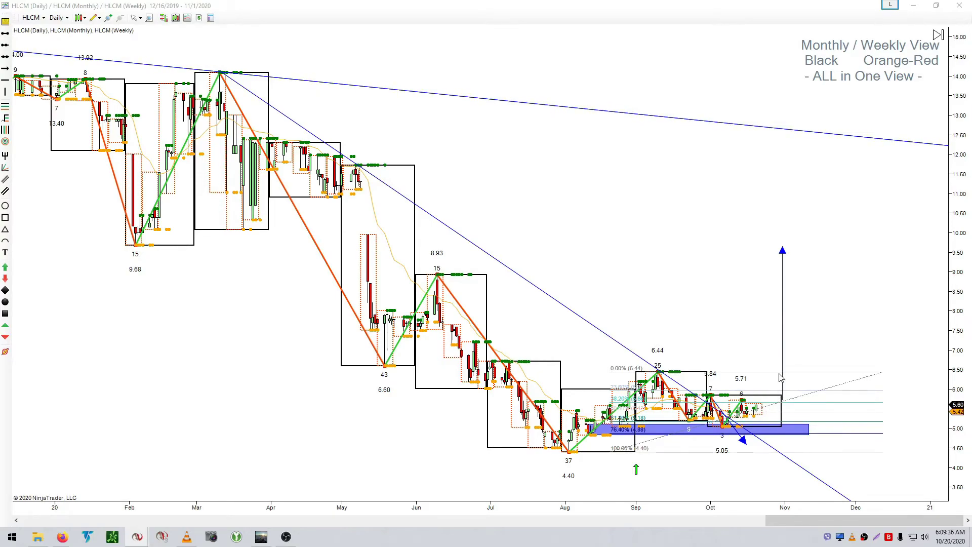
Restore and minimize the combined HLCM chart, then load JFC in the main daily chart
{"action": "left_click", "coordinate": [932, 6]}
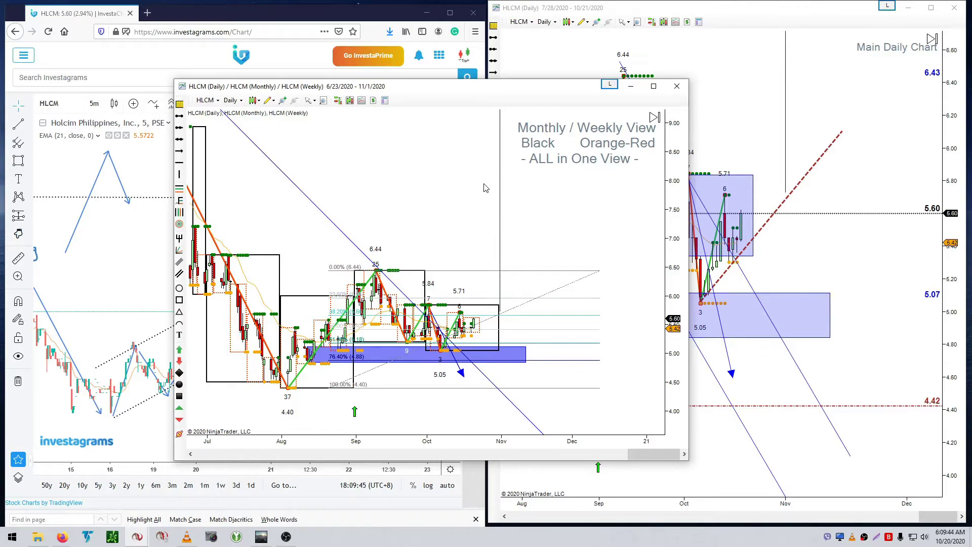
{"action": "left_click", "coordinate": [631, 87]}
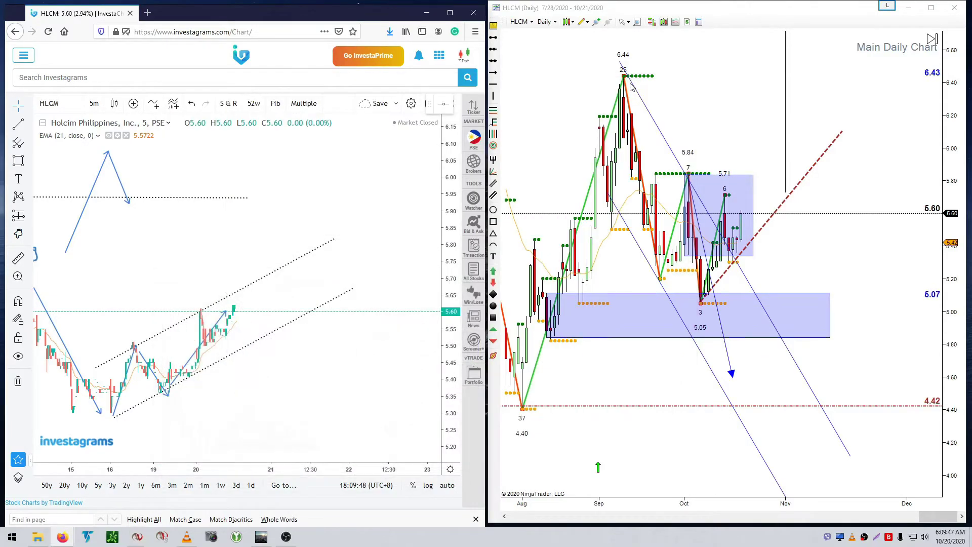
{"action": "left_click", "coordinate": [518, 21]}
{"action": "left_click", "coordinate": [530, 146]}
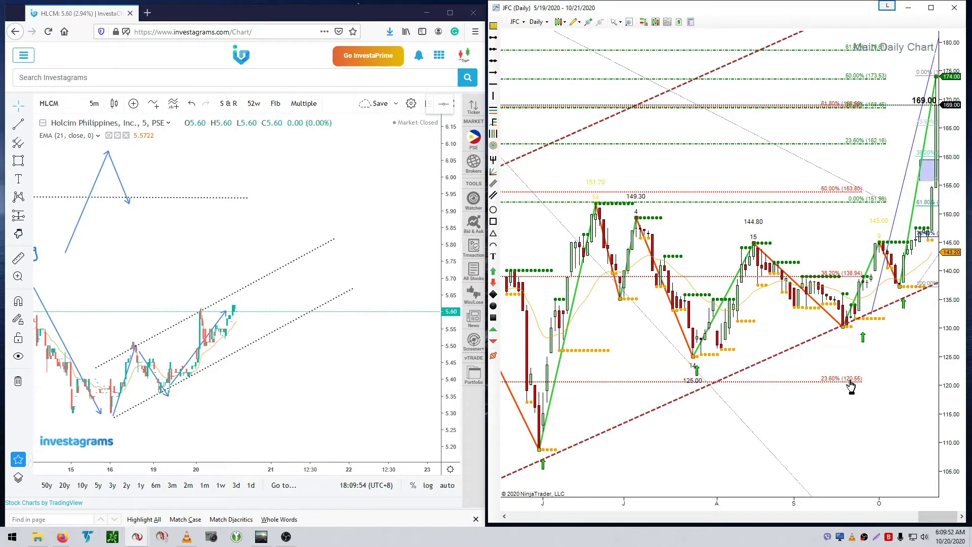
{"action": "left_click_drag", "start_coordinate": [853, 402], "coordinate": [737, 438]}
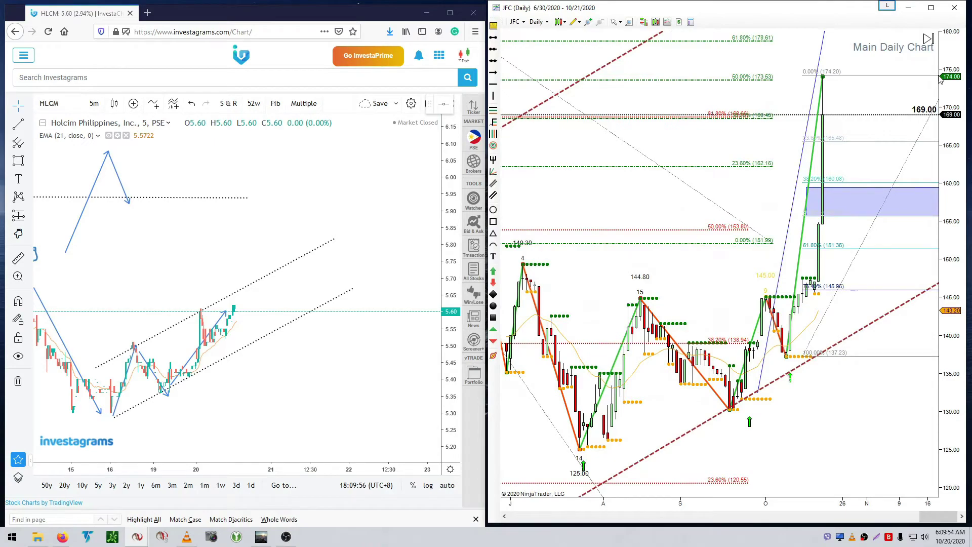
Load JFC in the Investagrams 5-minute chart and review its October swings and rally in the maximized window, then restore the window
{"action": "left_click", "coordinate": [67, 104]}
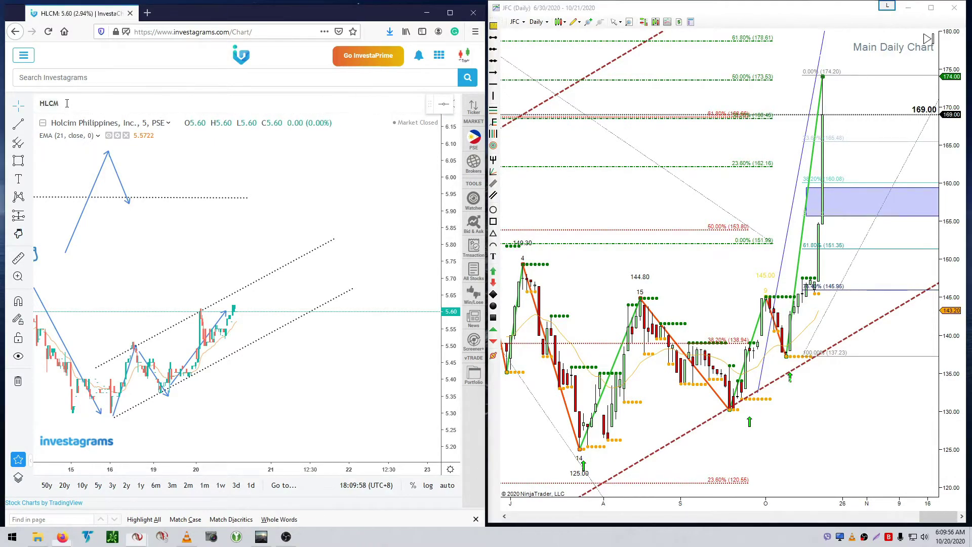
{"action": "type", "text": "JF"}
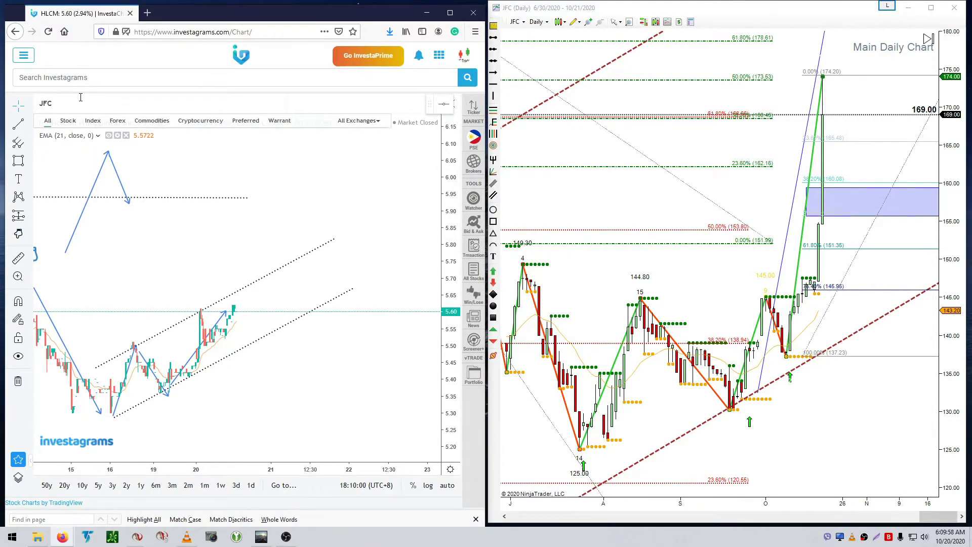
{"action": "type", "text": "C"}
{"action": "key", "text": "Return"}
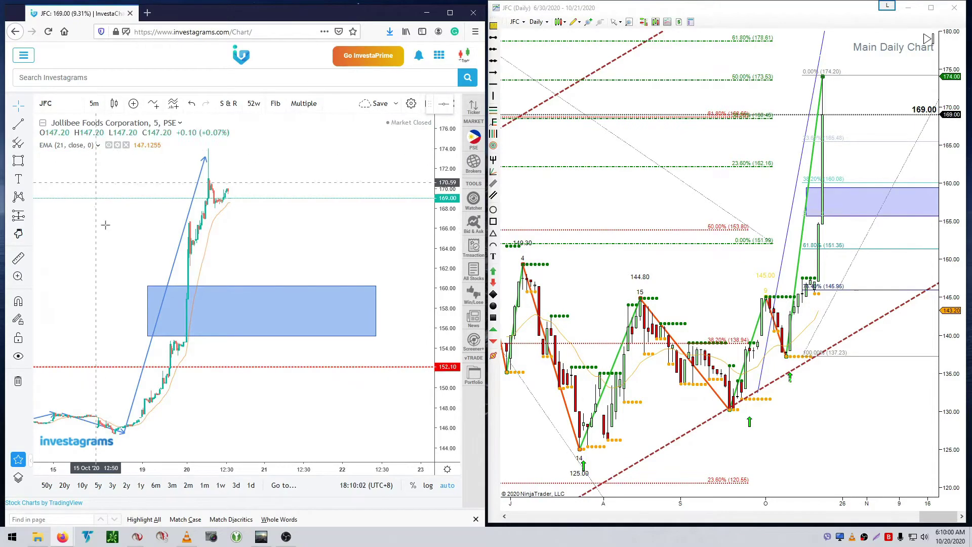
{"action": "left_click_drag", "start_coordinate": [280, 261], "coordinate": [380, 261]}
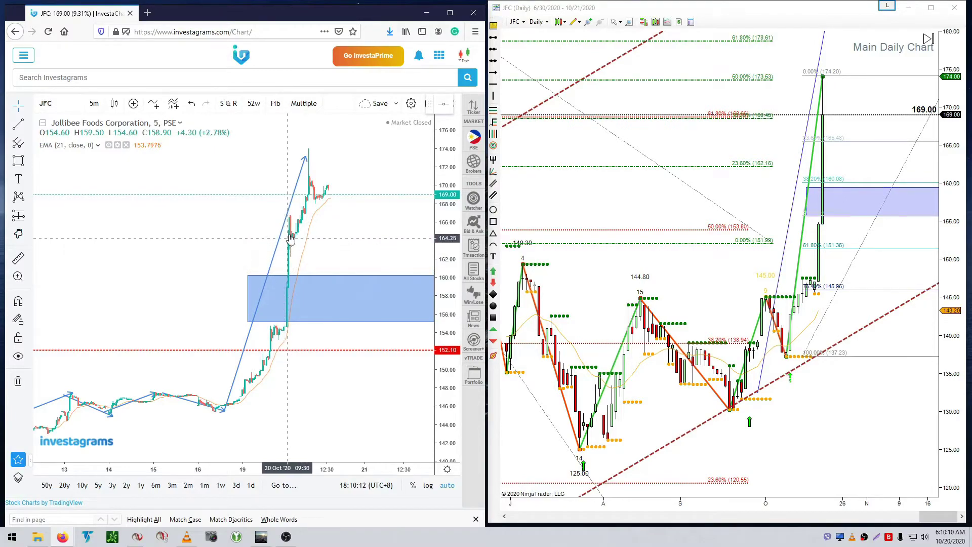
{"action": "scroll", "coordinate": [365, 245], "scroll_direction": "left", "scroll_amount": 2}
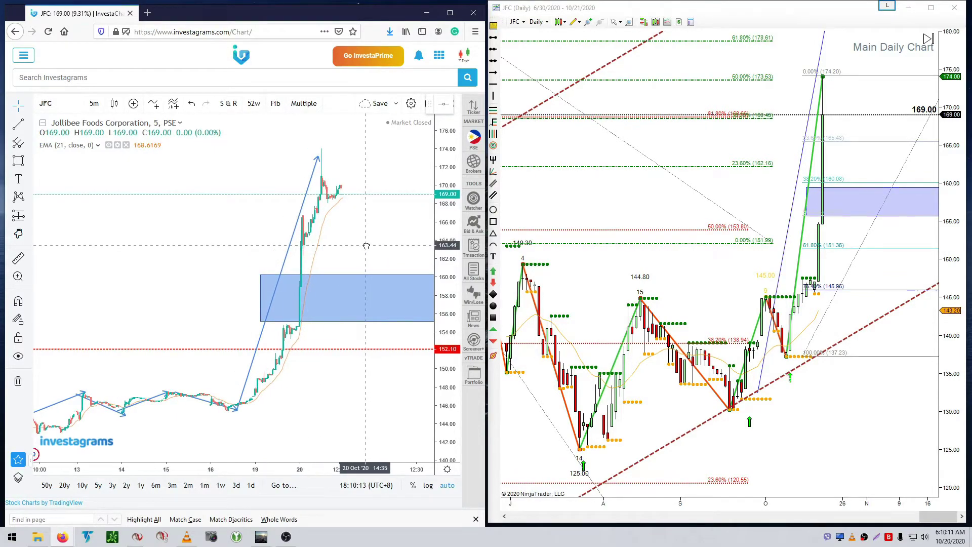
{"action": "left_click", "coordinate": [450, 13]}
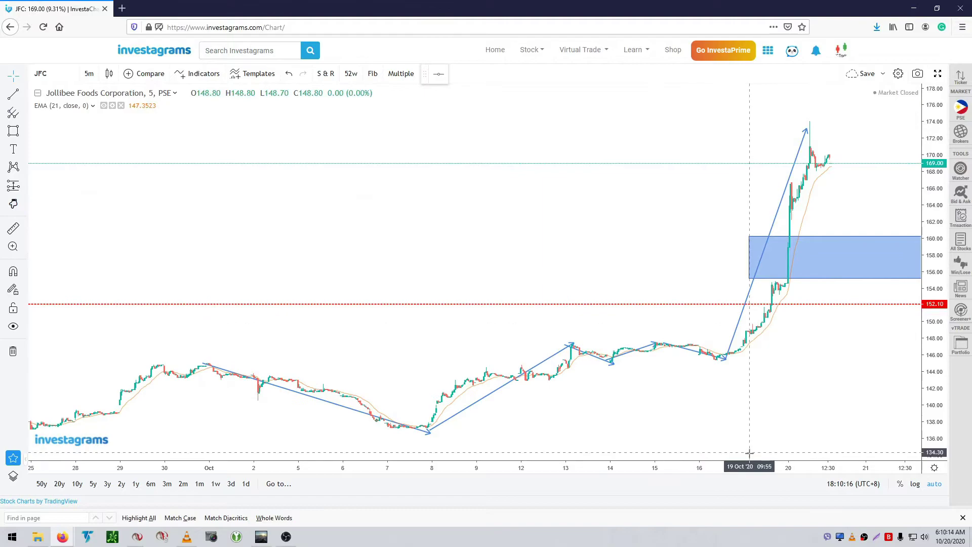
{"action": "left_click_drag", "start_coordinate": [749, 316], "coordinate": [558, 311]}
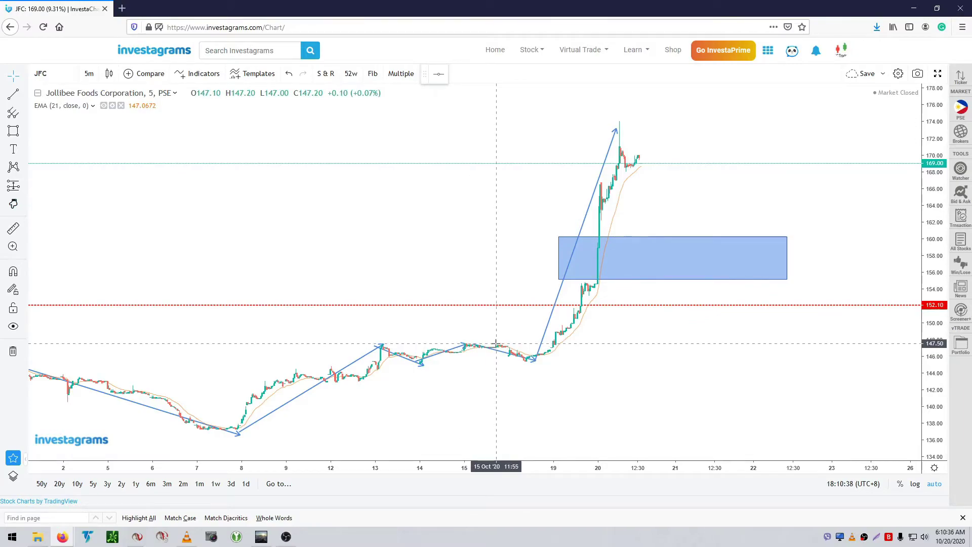
{"action": "left_click", "coordinate": [937, 8]}
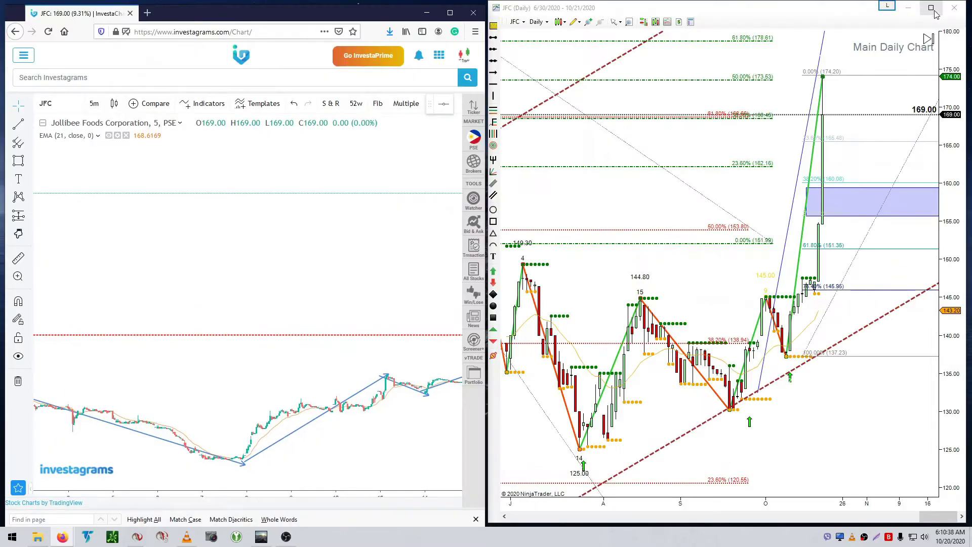
Draw a rectangular zone on the JFC daily chart from about 147.4 down to 145.6, around the mid-October consolidation candles
{"action": "left_click_drag", "start_coordinate": [826, 402], "coordinate": [751, 418]}
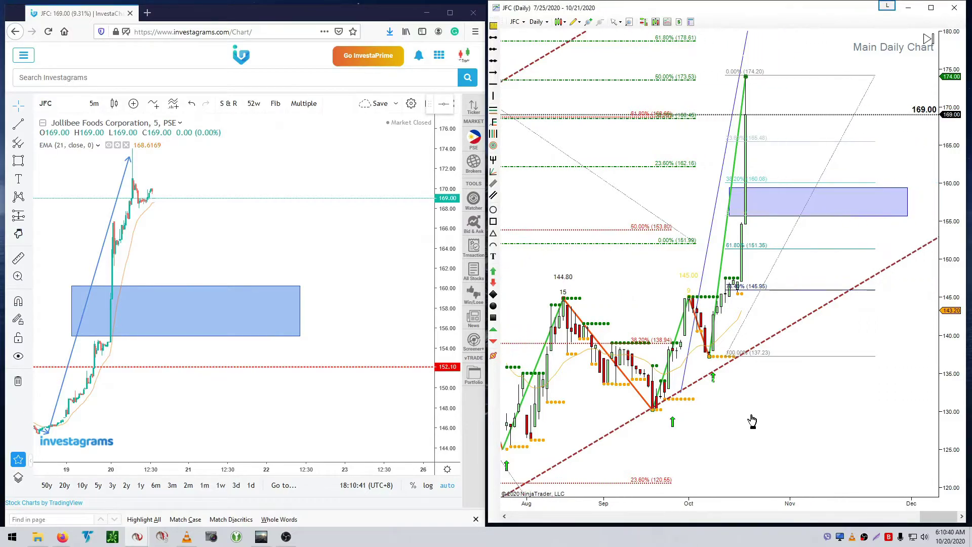
{"action": "left_click_drag", "start_coordinate": [950, 205], "coordinate": [959, 303]}
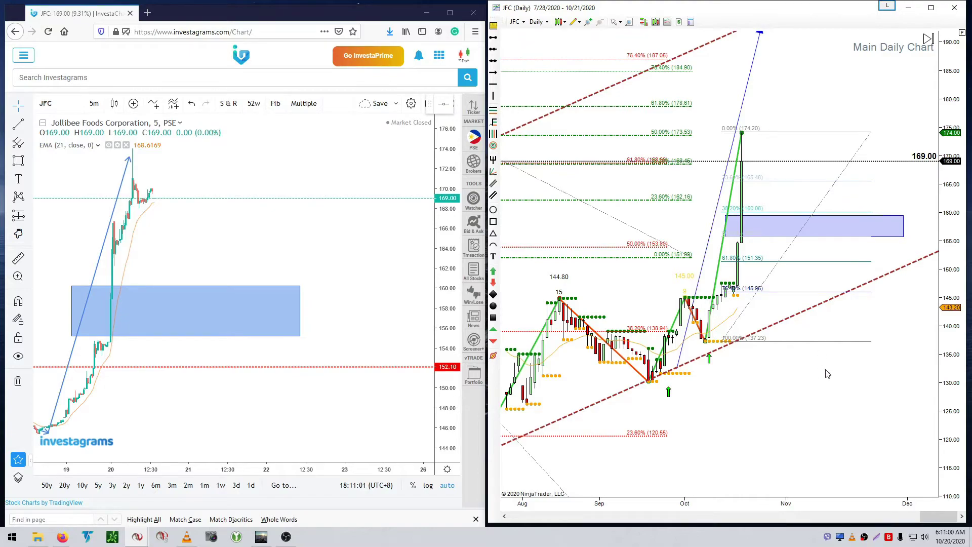
{"action": "scroll", "coordinate": [847, 366], "scroll_direction": "up", "scroll_amount": 5}
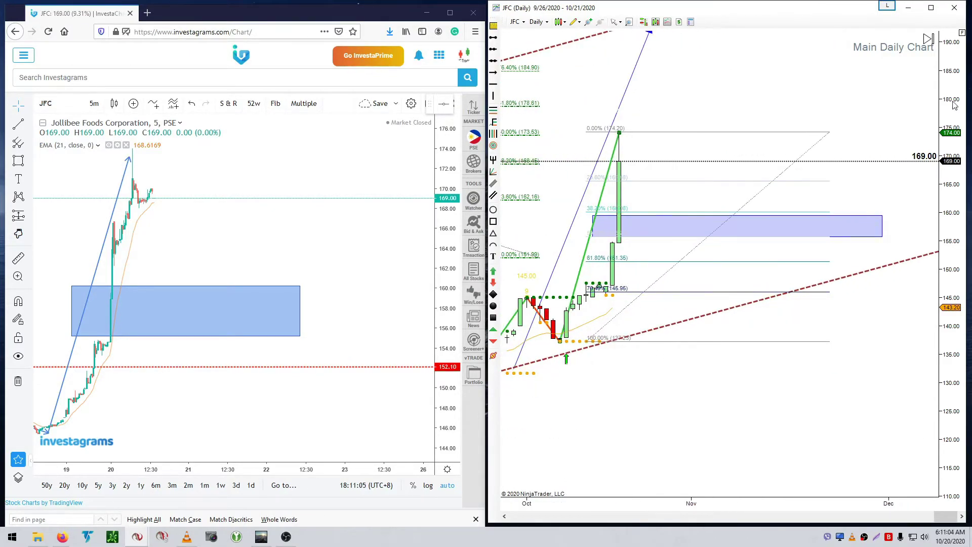
{"action": "scroll", "coordinate": [949, 414], "scroll_direction": "up", "scroll_amount": 5}
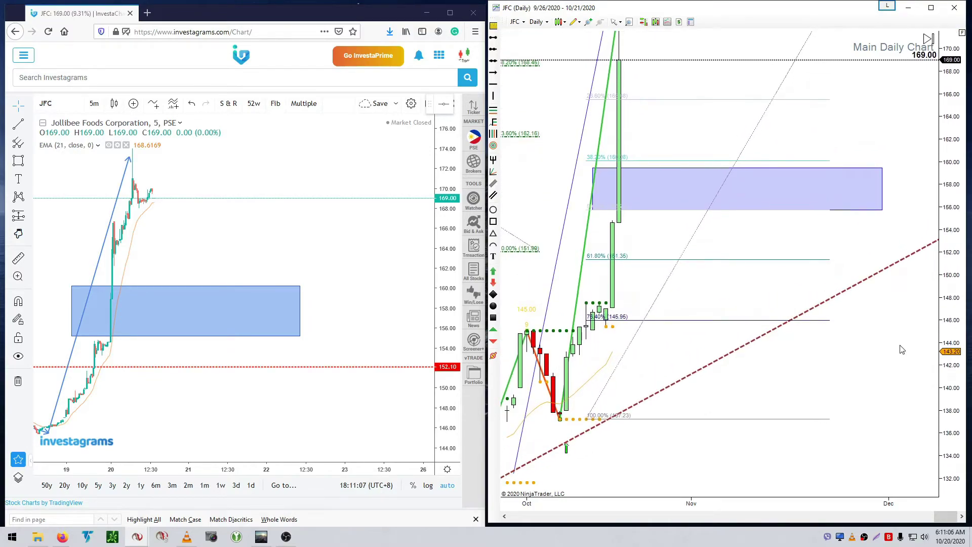
{"action": "left_click_drag", "start_coordinate": [949, 409], "coordinate": [934, 319]}
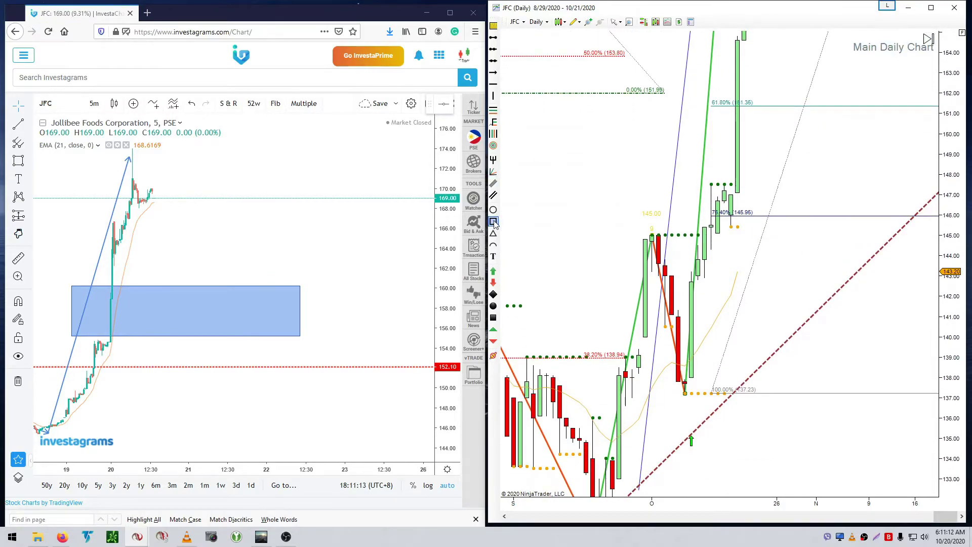
{"action": "left_click_drag", "start_coordinate": [699, 187], "coordinate": [765, 227]}
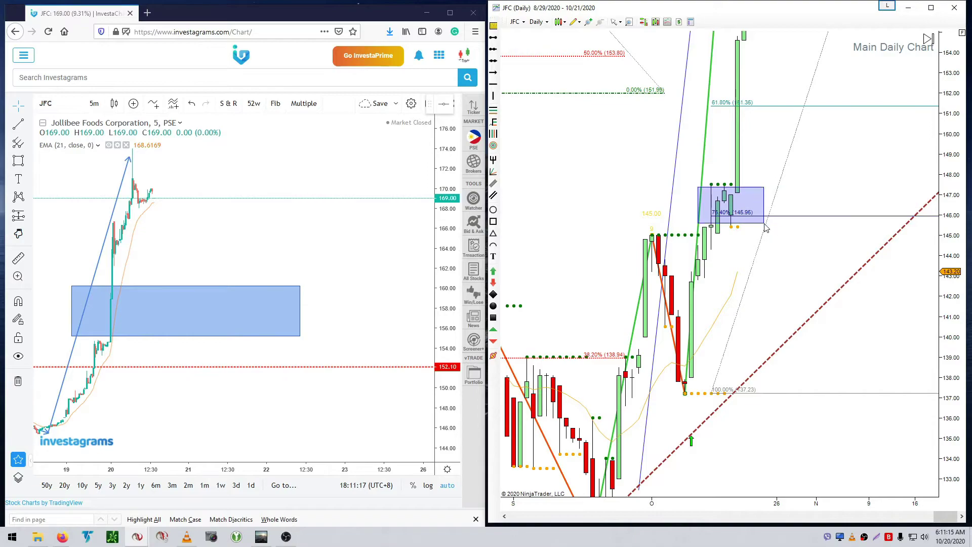
Draw a rectangle on the JFC 5-minute chart from about 147.92 to 144.78, spanning October 12 to 19, then restore the window
{"action": "left_click", "coordinate": [450, 12]}
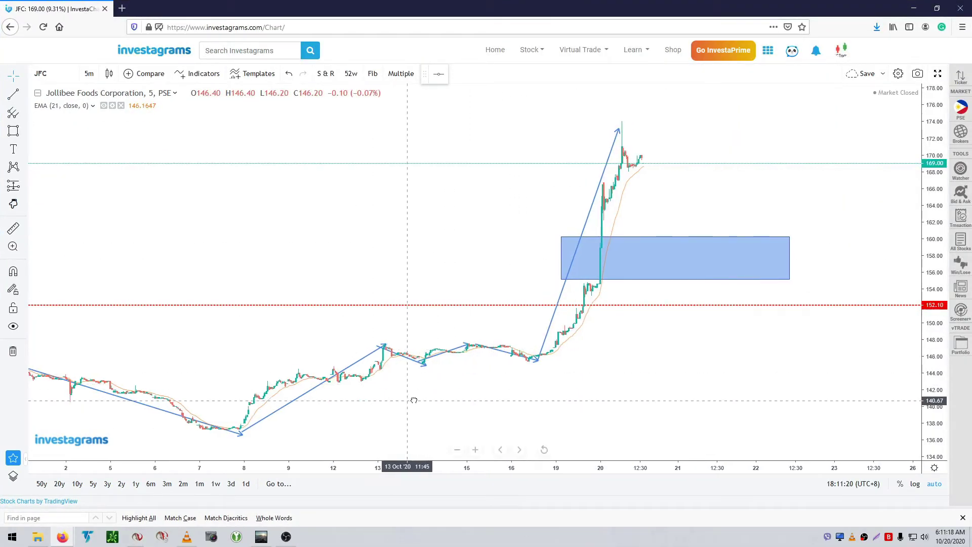
{"action": "scroll", "coordinate": [384, 375], "scroll_direction": "left", "scroll_amount": 2}
{"action": "left_click", "coordinate": [13, 131]}
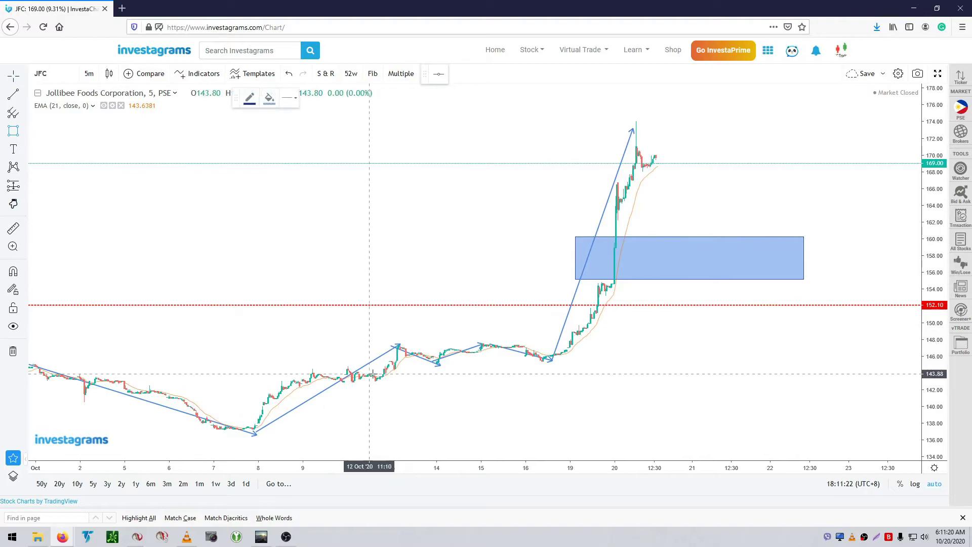
{"action": "left_click", "coordinate": [381, 340]}
{"action": "left_click", "coordinate": [574, 387]}
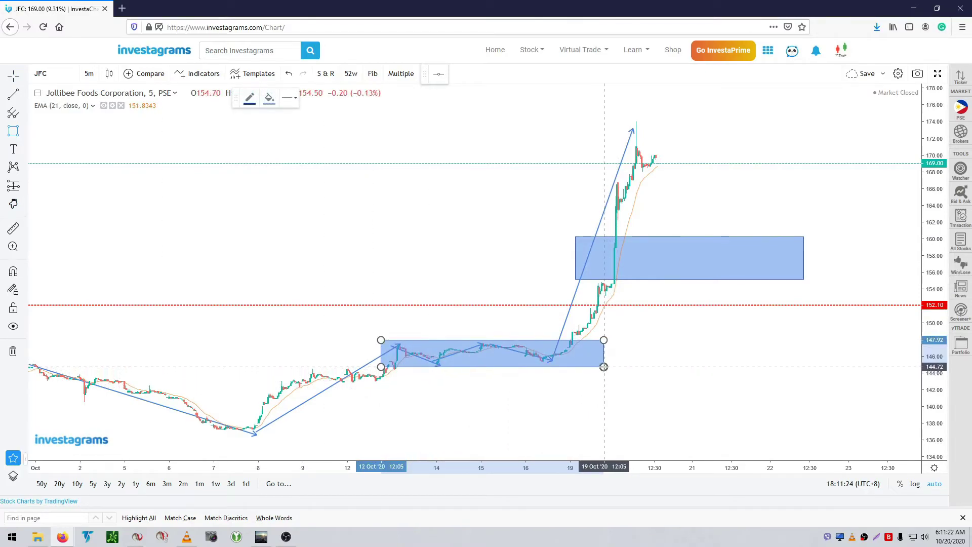
{"action": "left_click", "coordinate": [602, 366]}
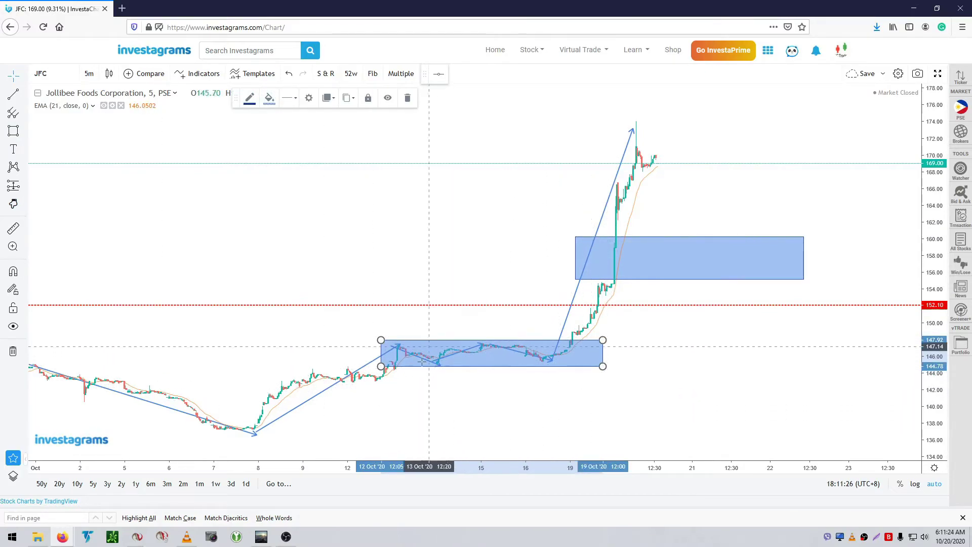
{"action": "left_click", "coordinate": [937, 8]}
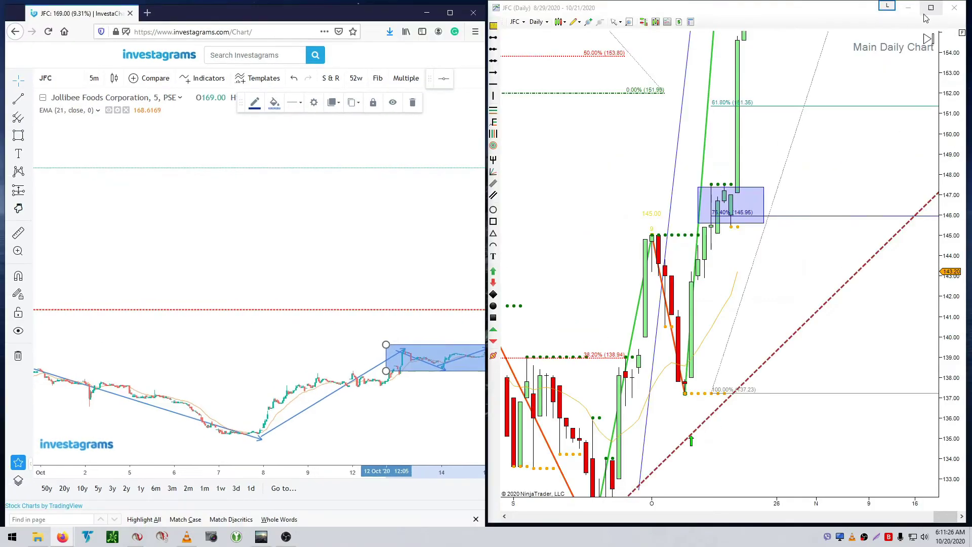
Maximize the JFC daily chart and remove the green Fibonacci retracement and the gray-teal retracement on the October rally
{"action": "left_click_drag", "start_coordinate": [965, 124], "coordinate": [920, 465]}
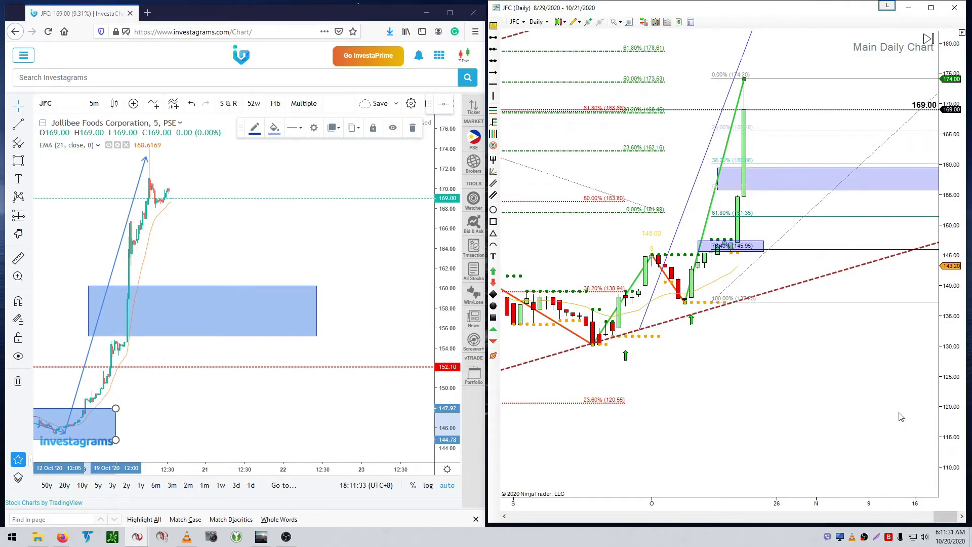
{"action": "left_click", "coordinate": [930, 7]}
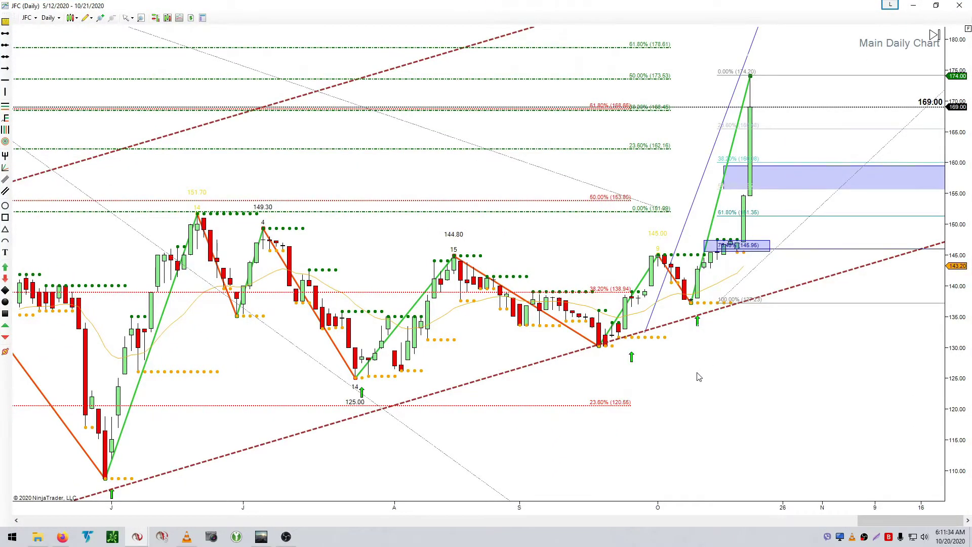
{"action": "scroll", "coordinate": [698, 377], "scroll_direction": "down", "scroll_amount": 5}
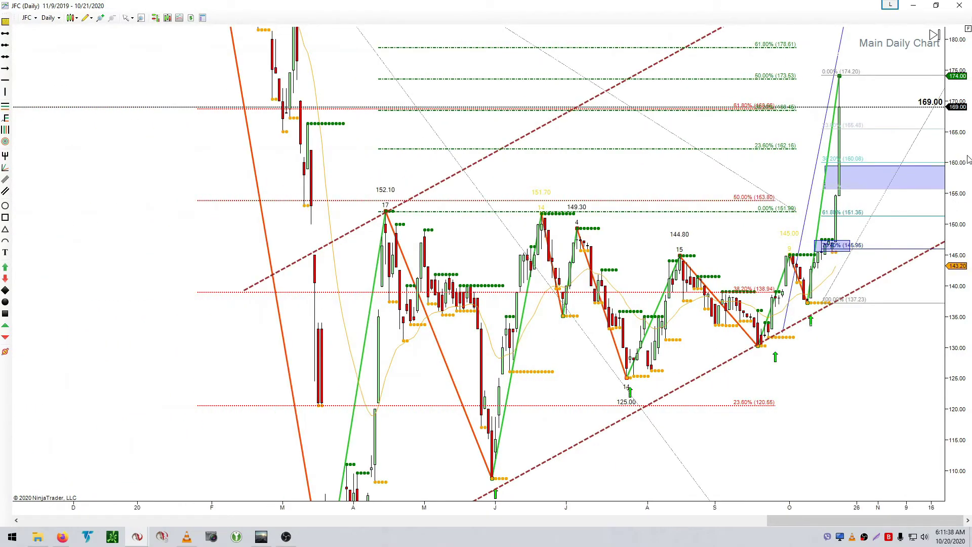
{"action": "left_click_drag", "start_coordinate": [968, 160], "coordinate": [915, 376]}
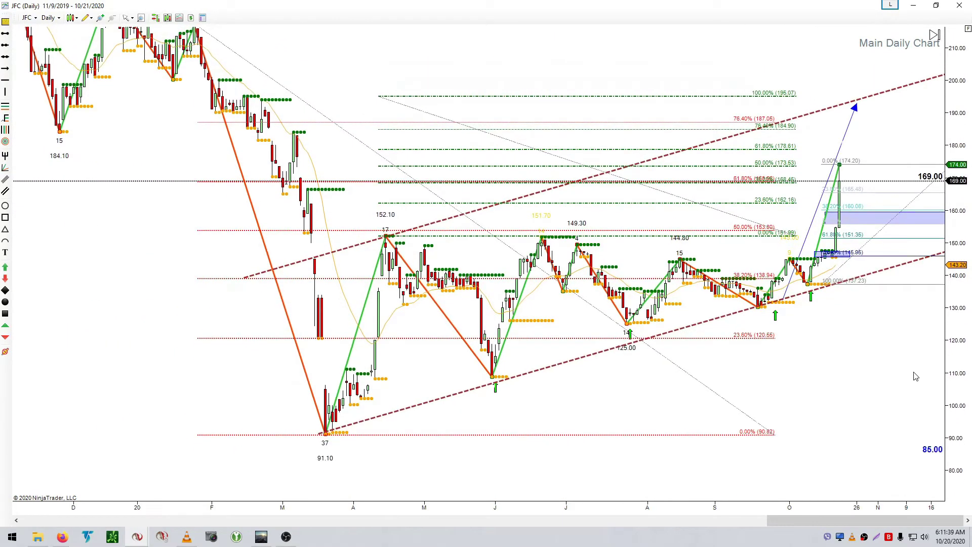
{"action": "left_click_drag", "start_coordinate": [534, 147], "coordinate": [533, 147]}
{"action": "right_click", "coordinate": [533, 148]}
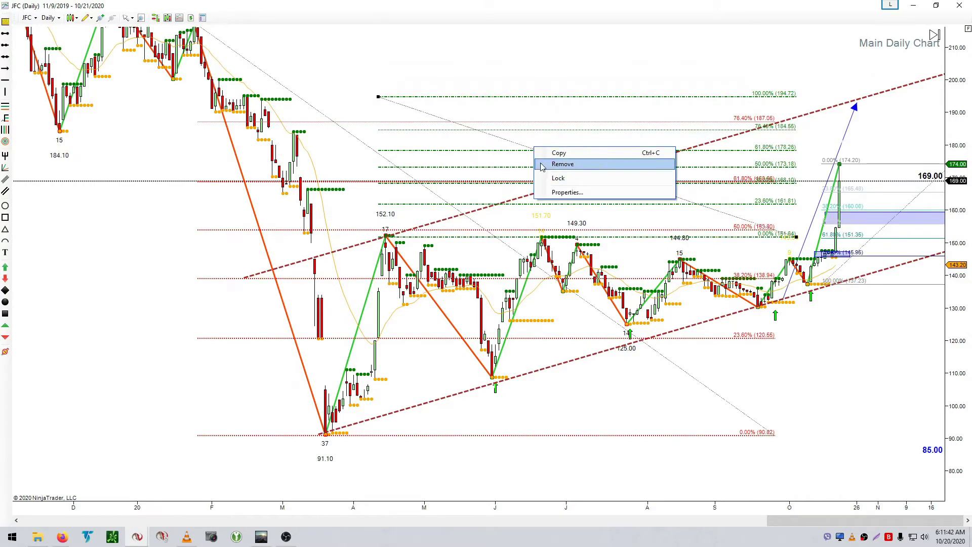
{"action": "left_click", "coordinate": [542, 165]}
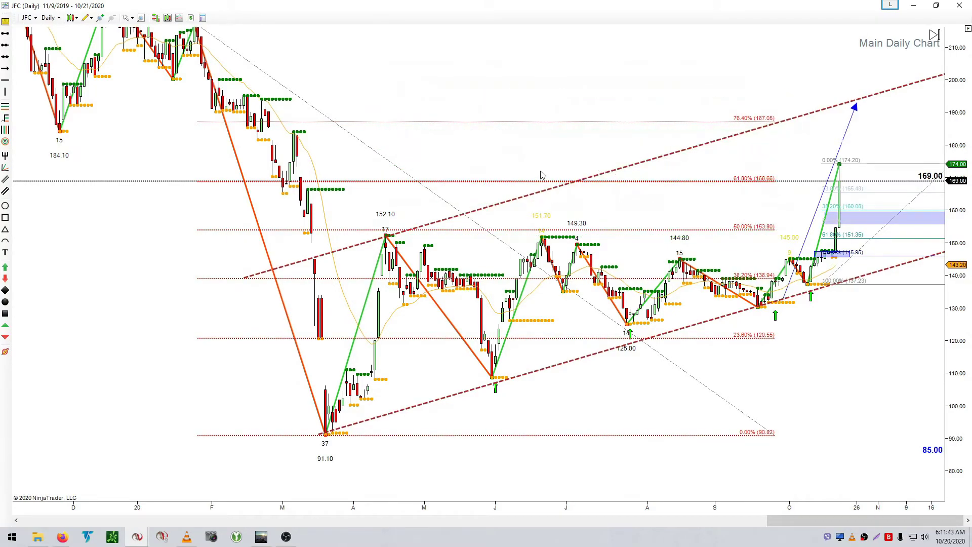
{"action": "right_click", "coordinate": [897, 221]}
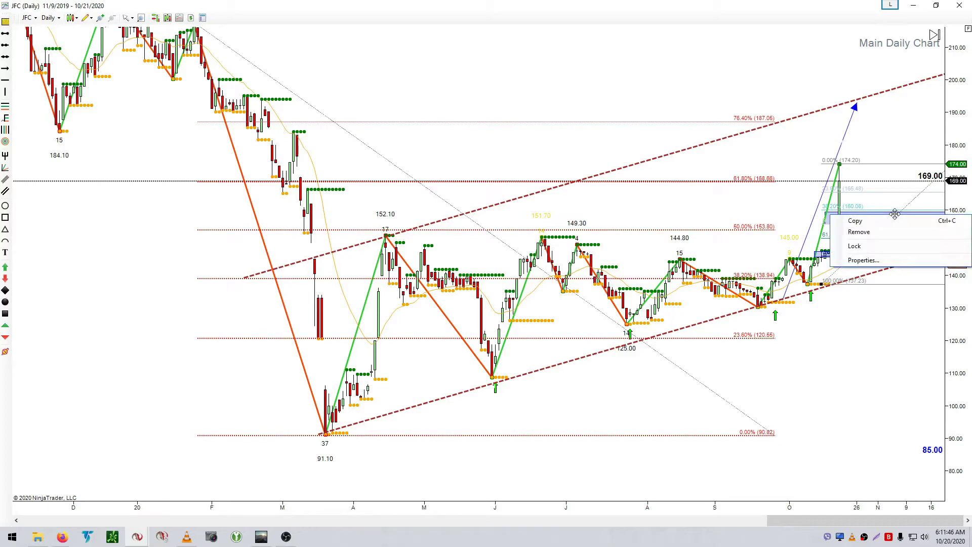
{"action": "left_click", "coordinate": [898, 229]}
Draw a rectangular zone from about 157 down to 153, running from the April 152.10 high to late November
{"action": "scroll", "coordinate": [836, 330], "scroll_direction": "down", "scroll_amount": 5}
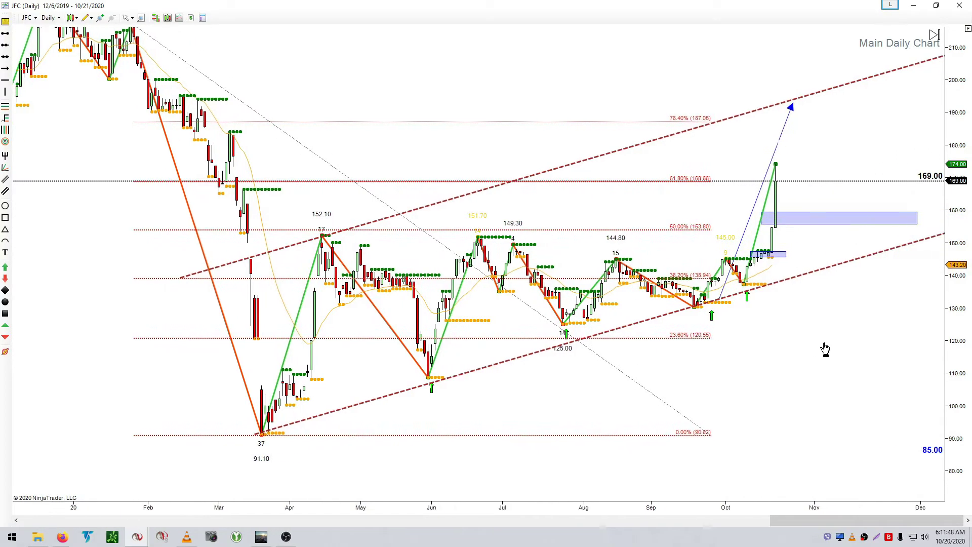
{"action": "left_click_drag", "start_coordinate": [970, 258], "coordinate": [935, 339]}
{"action": "left_click_drag", "start_coordinate": [861, 361], "coordinate": [839, 364]}
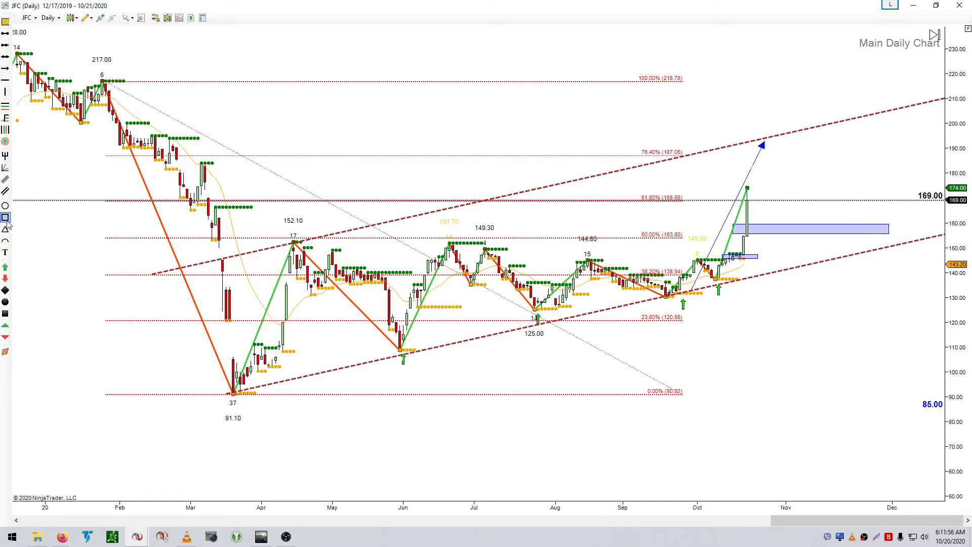
{"action": "mouse_move", "coordinate": [286, 231]}
{"action": "left_mouse_down"}
{"action": "mouse_move", "coordinate": [304, 252]}
{"action": "mouse_move", "coordinate": [814, 252]}
{"action": "mouse_move", "coordinate": [897, 244]}
{"action": "mouse_move", "coordinate": [888, 241]}
{"action": "left_mouse_up"}
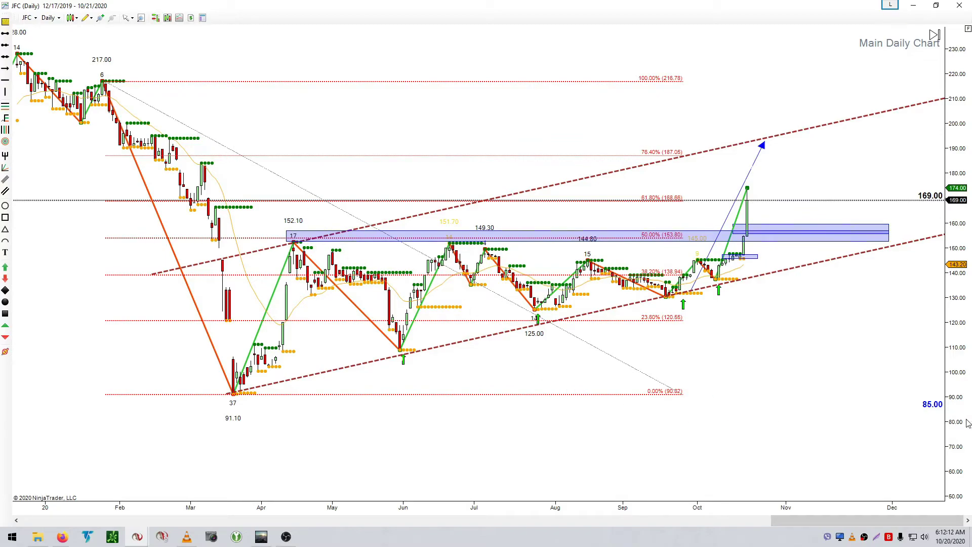
Draw a Fibonacci retracement from JFC's April high near 152 down to the March low near 91
{"action": "left_click_drag", "start_coordinate": [968, 423], "coordinate": [969, 354]}
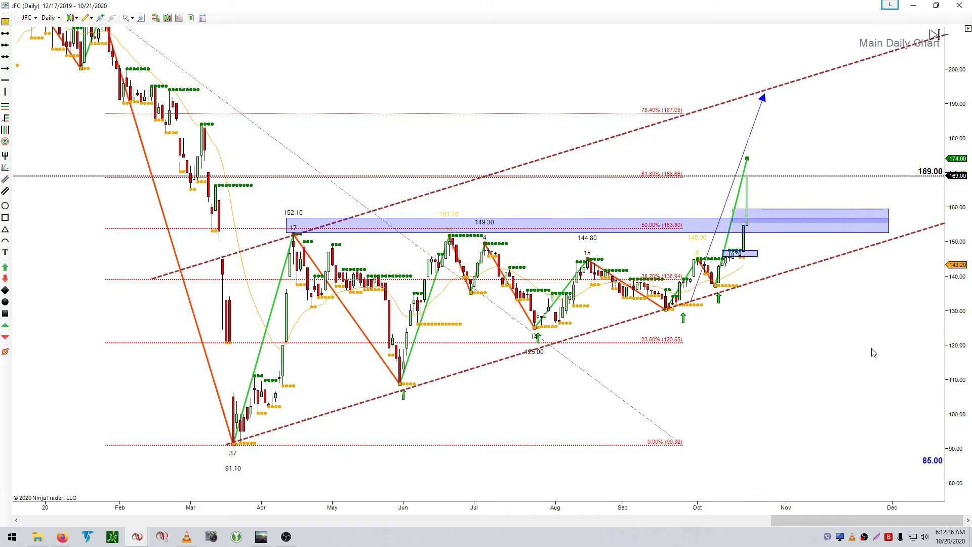
{"action": "left_click_drag", "start_coordinate": [839, 353], "coordinate": [783, 363]}
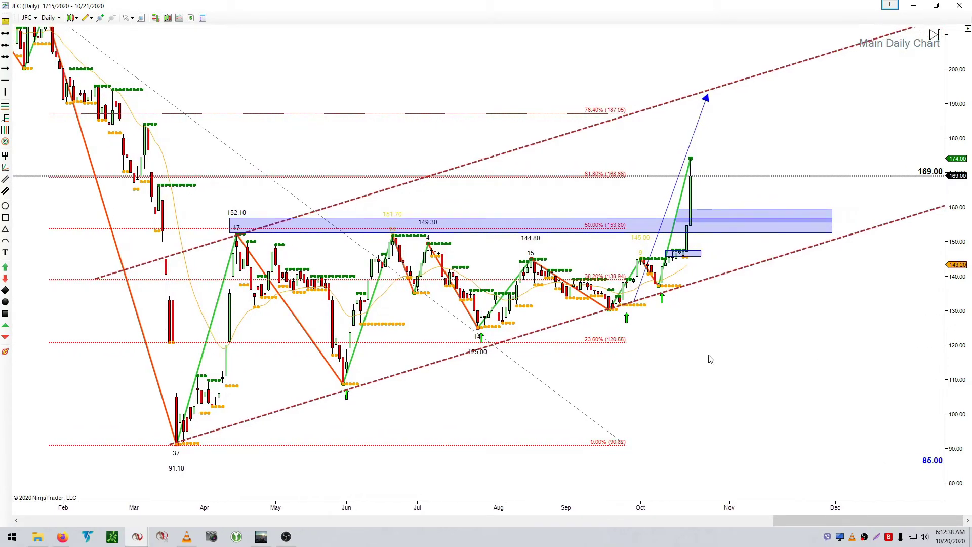
{"action": "scroll", "coordinate": [707, 366], "scroll_direction": "up", "scroll_amount": 5}
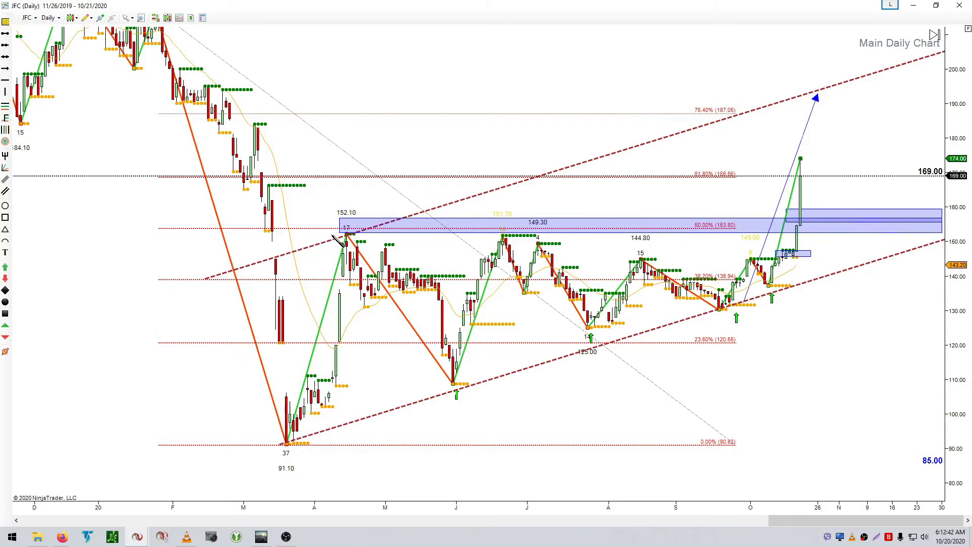
{"action": "mouse_move", "coordinate": [345, 233]}
{"action": "left_mouse_down"}
{"action": "mouse_move", "coordinate": [523, 224]}
{"action": "mouse_move", "coordinate": [766, 159]}
{"action": "mouse_move", "coordinate": [770, 137]}
{"action": "mouse_move", "coordinate": [732, 102]}
{"action": "mouse_move", "coordinate": [632, 253]}
{"action": "mouse_move", "coordinate": [589, 379]}
{"action": "mouse_move", "coordinate": [579, 446]}
{"action": "left_mouse_up"}
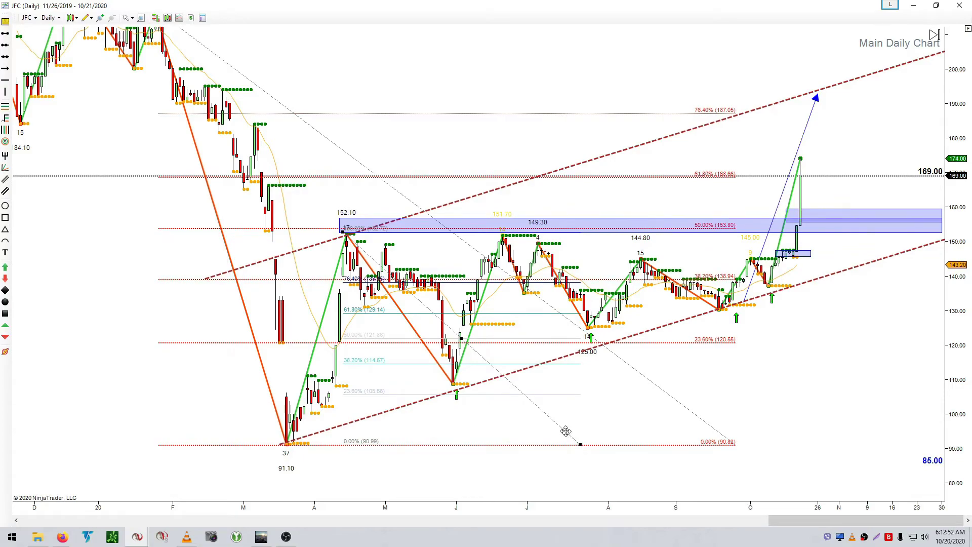
Apply the Buyers template to the new retracement and move it up so its 0% level sits at the April high
{"action": "right_click", "coordinate": [564, 430]}
{"action": "left_click", "coordinate": [587, 479]}
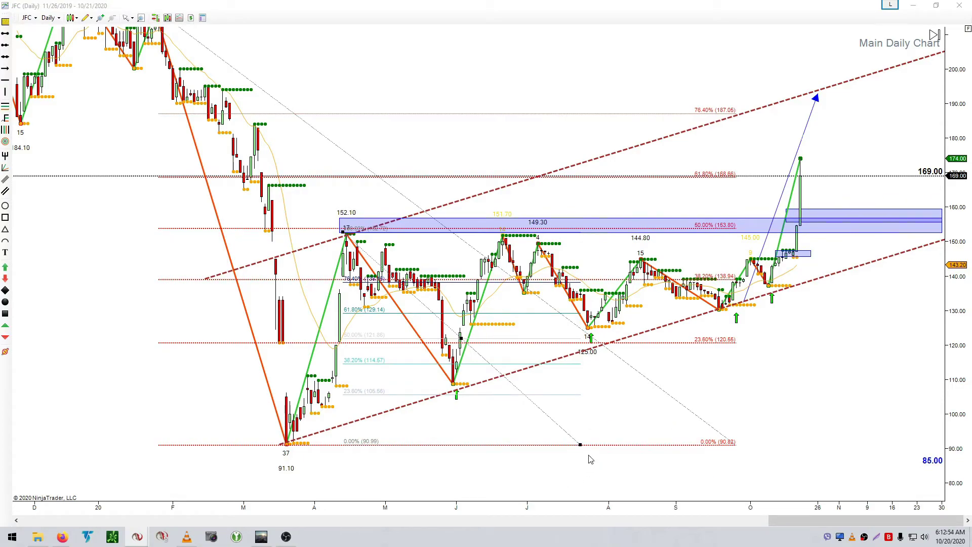
{"action": "left_click", "coordinate": [567, 397]}
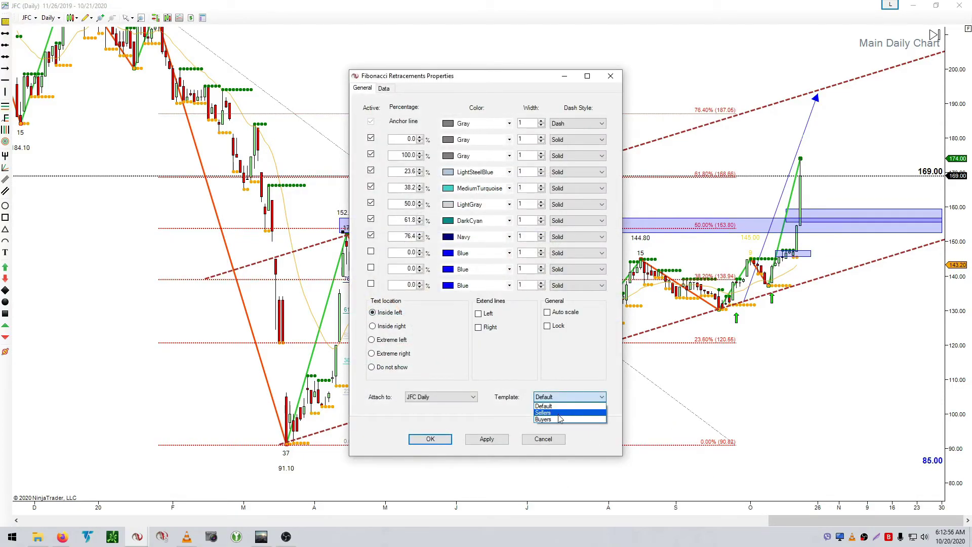
{"action": "left_click", "coordinate": [559, 419]}
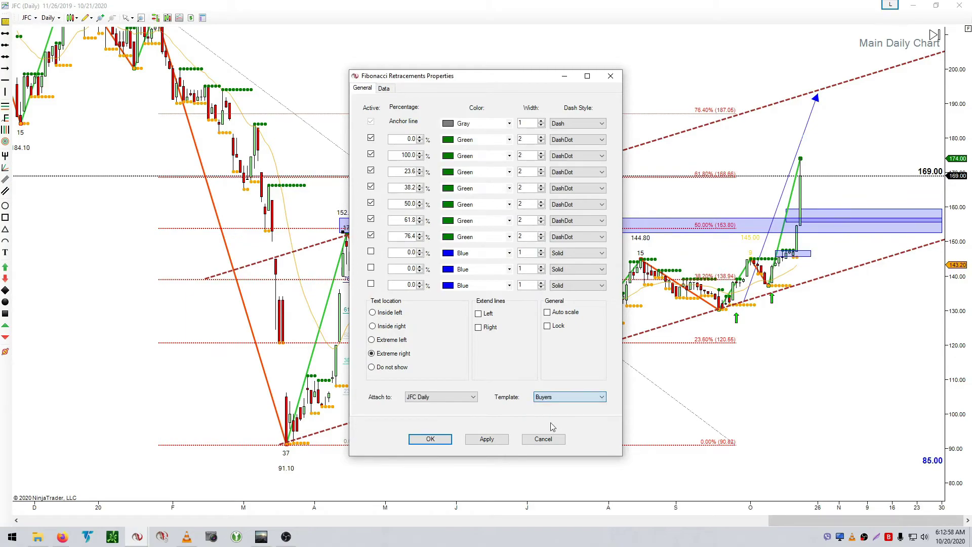
{"action": "left_click", "coordinate": [430, 438]}
{"action": "left_click_drag", "start_coordinate": [514, 386], "coordinate": [512, 175]}
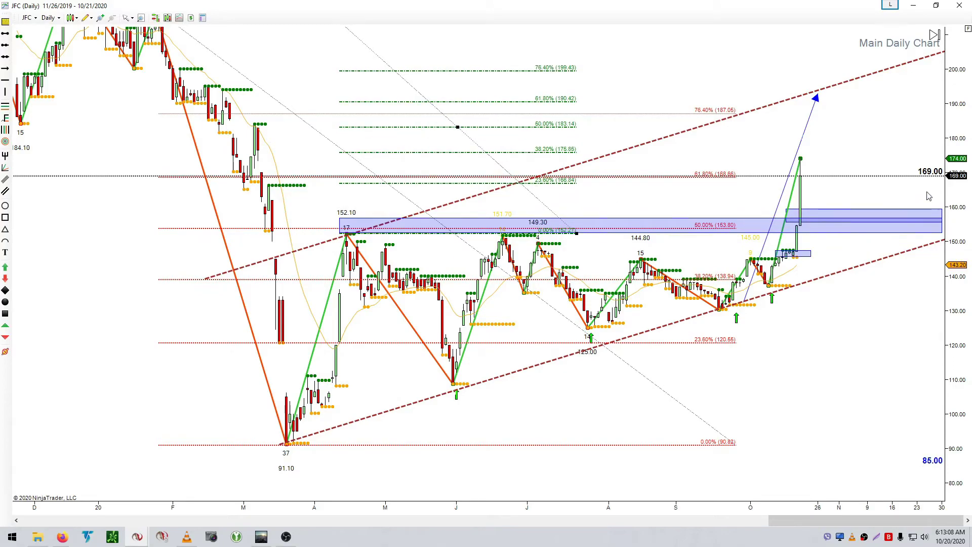
Add a horizontal line at 186.58 and draw an ellipse around the projection arrow's tip at the upper channel line
{"action": "left_click_drag", "start_coordinate": [960, 207], "coordinate": [969, 281]}
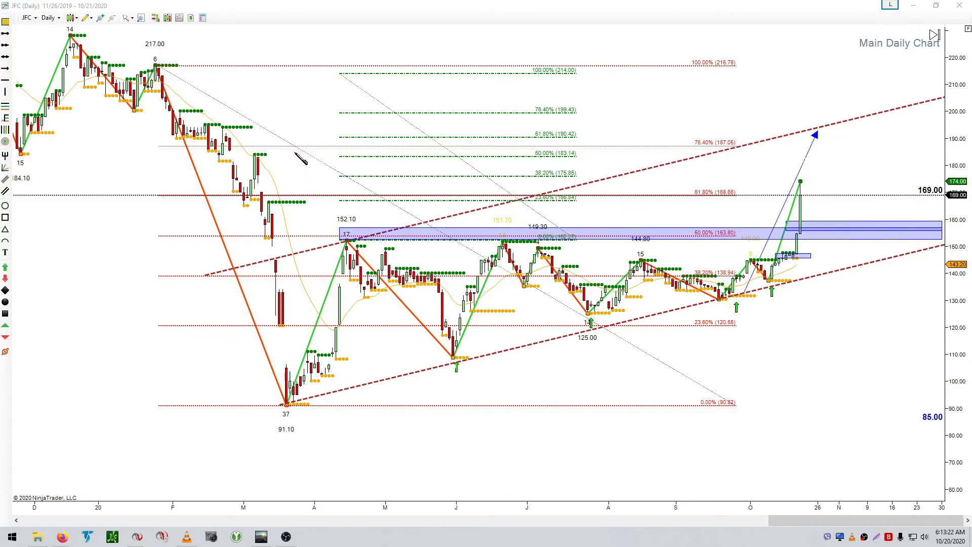
{"action": "left_click", "coordinate": [364, 138]}
{"action": "left_click_drag", "start_coordinate": [363, 142], "coordinate": [382, 147]}
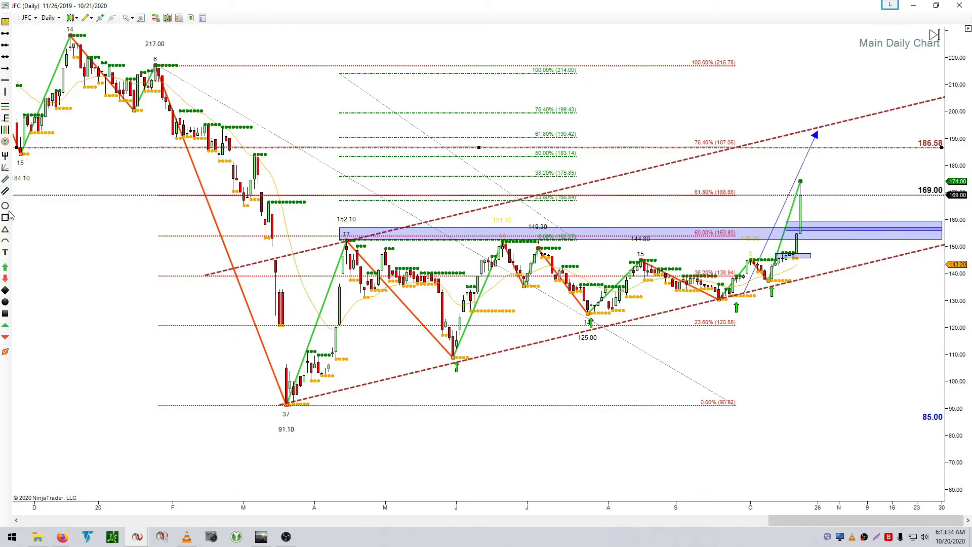
{"action": "left_click_drag", "start_coordinate": [805, 121], "coordinate": [835, 147]}
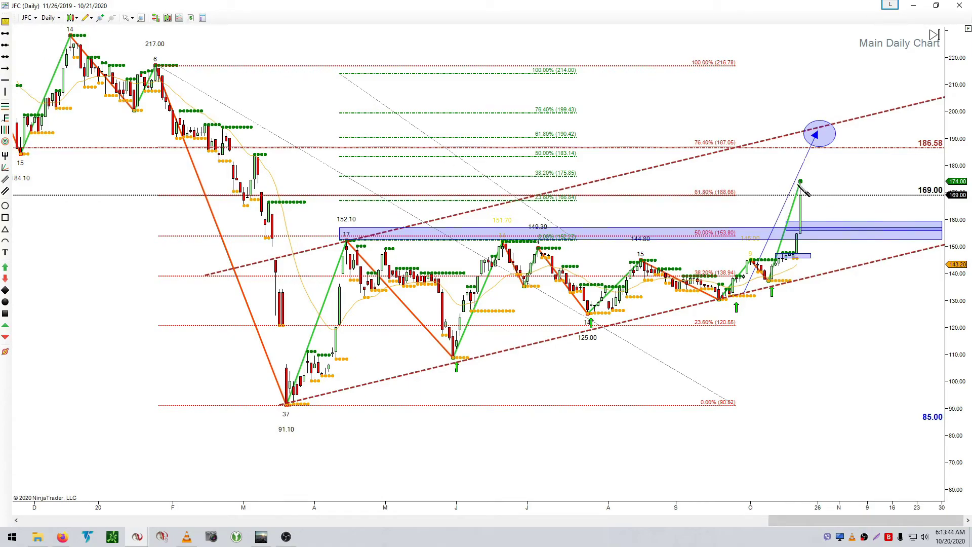
Draw a pullback arrow from JFC's October high to about 154 and a rebound arrow up to about 185, then restore the window
{"action": "mouse_move", "coordinate": [797, 183]}
{"action": "left_mouse_down"}
{"action": "mouse_move", "coordinate": [827, 208]}
{"action": "mouse_move", "coordinate": [834, 242]}
{"action": "left_mouse_up"}
{"action": "mouse_move", "coordinate": [832, 235]}
{"action": "left_mouse_down"}
{"action": "mouse_move", "coordinate": [873, 171]}
{"action": "mouse_move", "coordinate": [866, 152]}
{"action": "left_mouse_up"}
{"action": "left_click", "coordinate": [936, 6]}
Load TECH in the main daily chart and in the Investagrams 5-minute chart
{"action": "left_click", "coordinate": [517, 22]}
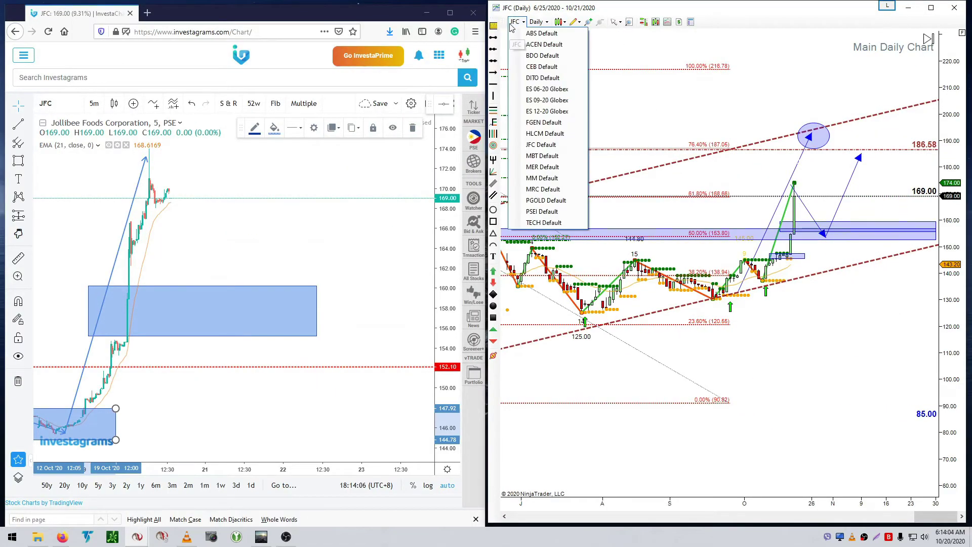
{"action": "left_click", "coordinate": [550, 224]}
{"action": "left_click_drag", "start_coordinate": [834, 242], "coordinate": [726, 231]}
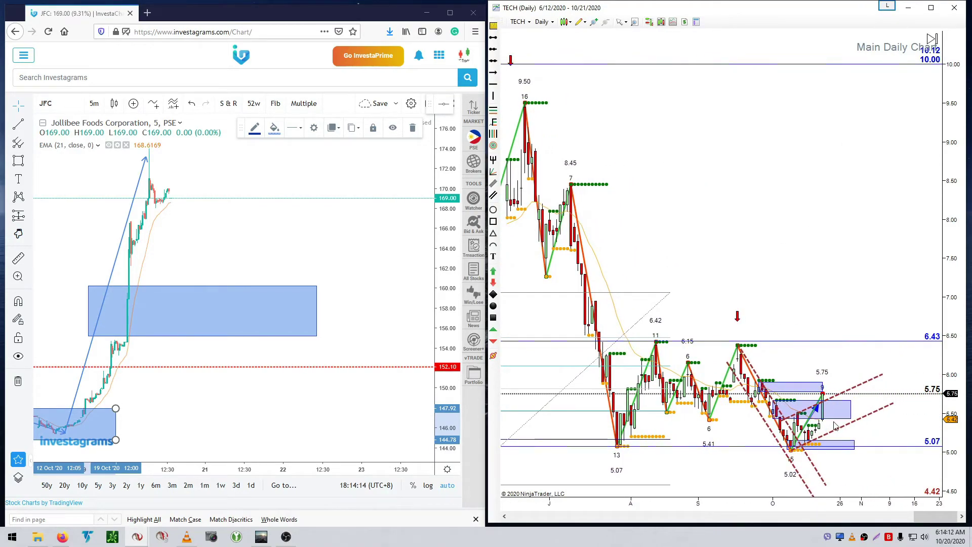
{"action": "left_click", "coordinate": [75, 97]}
{"action": "type", "text": "TECH"}
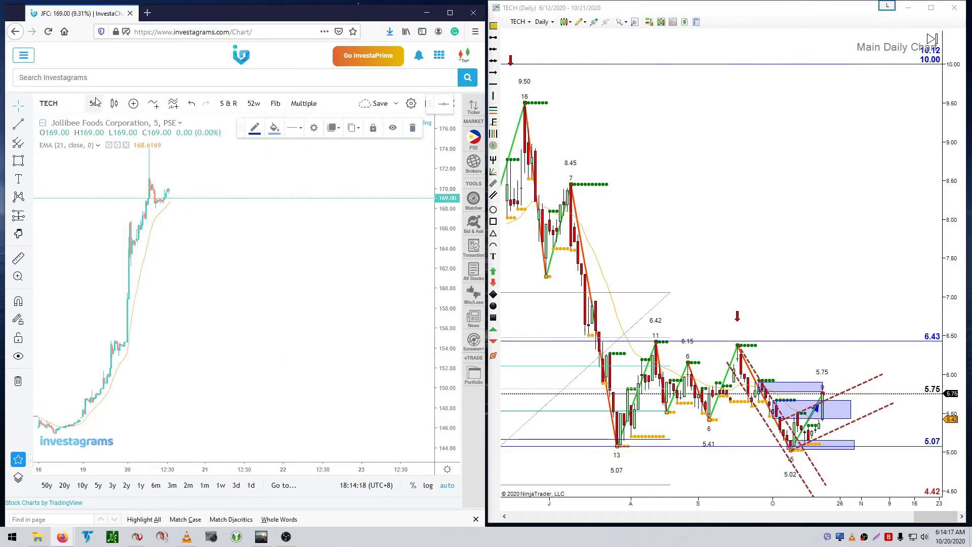
{"action": "key", "text": "Return"}
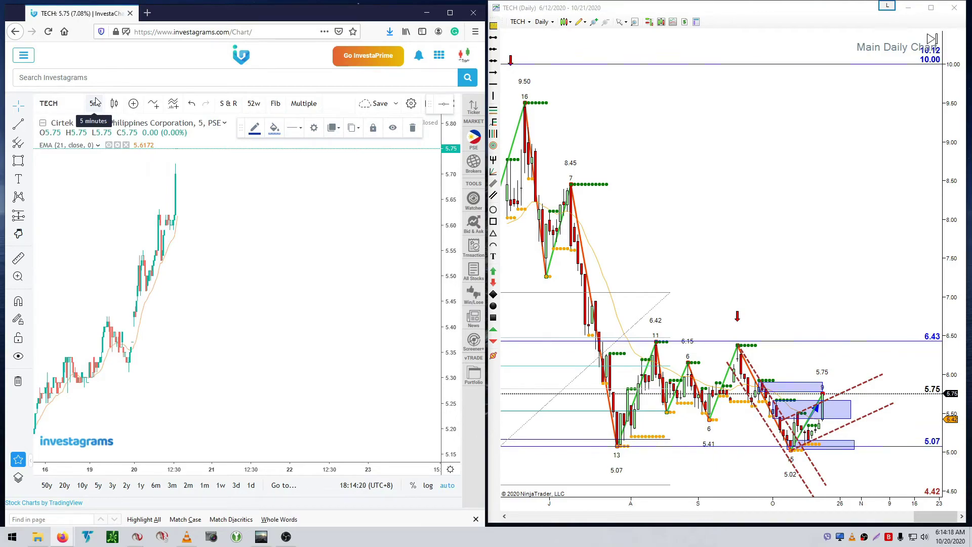
Maximize the browser and draw an arrow on TECH's 5-minute chart from the October 14 high at 5.33 to the October 15 low at 5.16
{"action": "left_click", "coordinate": [450, 13]}
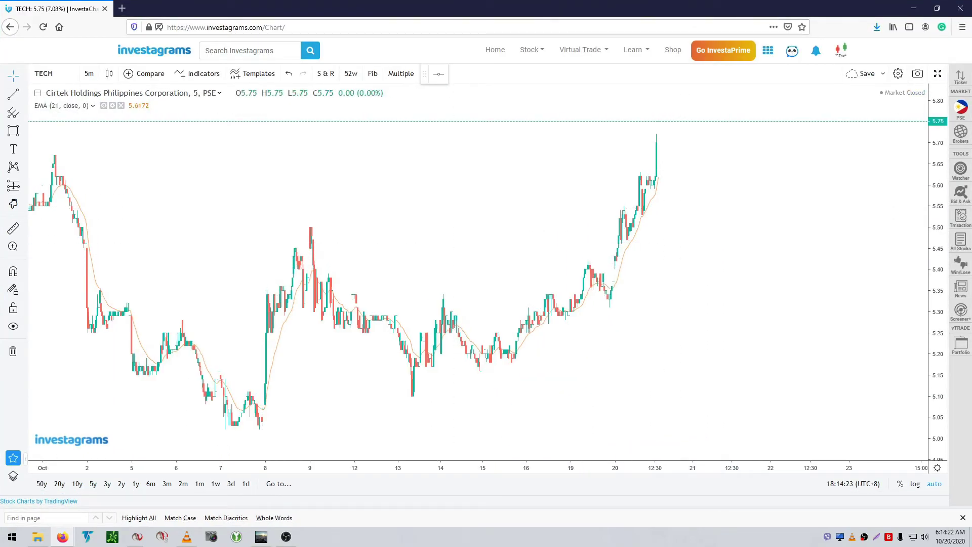
{"action": "left_click", "coordinate": [24, 96]}
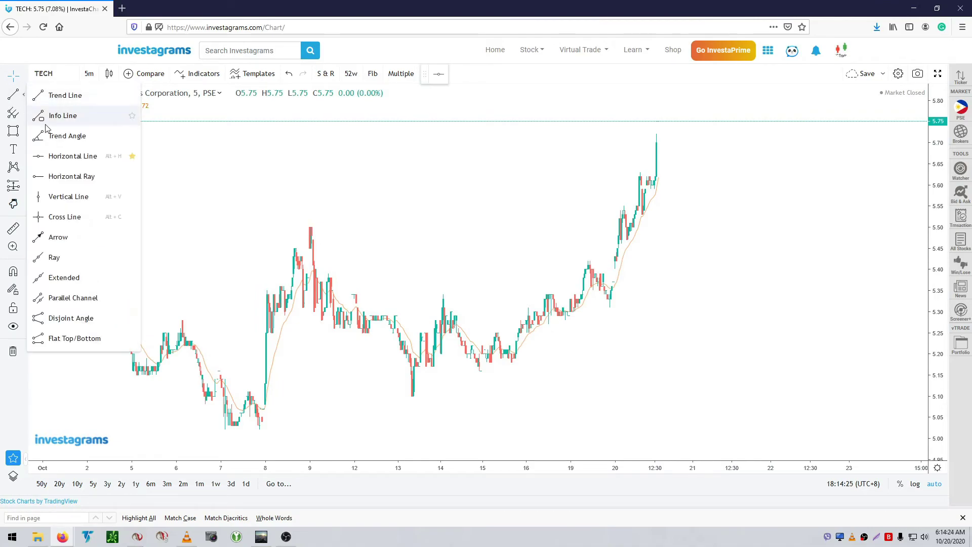
{"action": "left_click", "coordinate": [57, 244]}
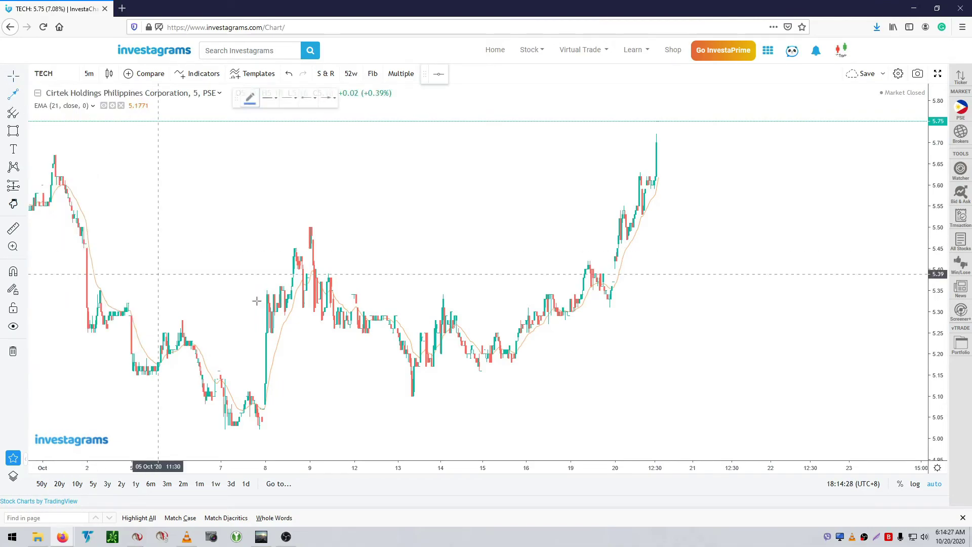
{"action": "left_click", "coordinate": [441, 299]}
{"action": "left_click", "coordinate": [486, 372]}
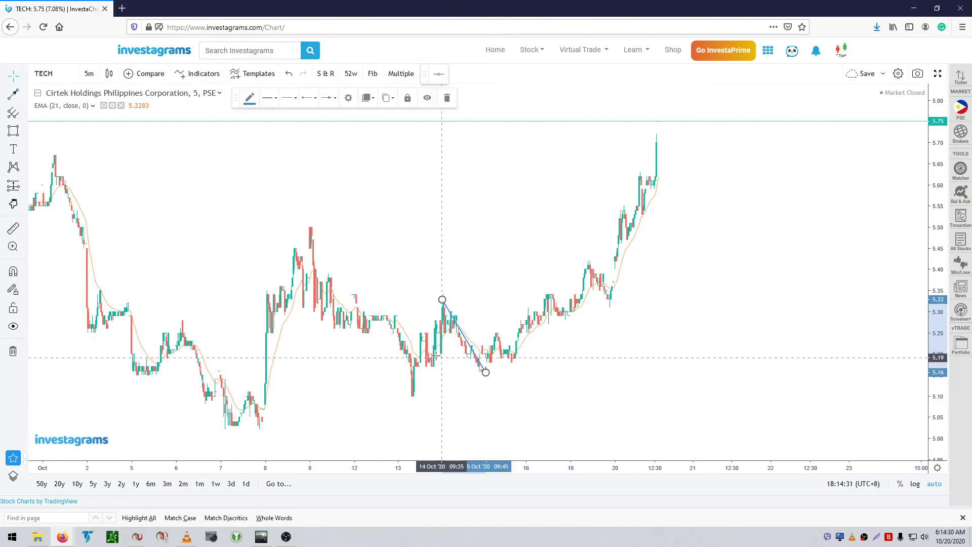
Draw an arrow from the October 15 low up to about 5.24 and another from there down to about 5.18
{"action": "left_click", "coordinate": [14, 94]}
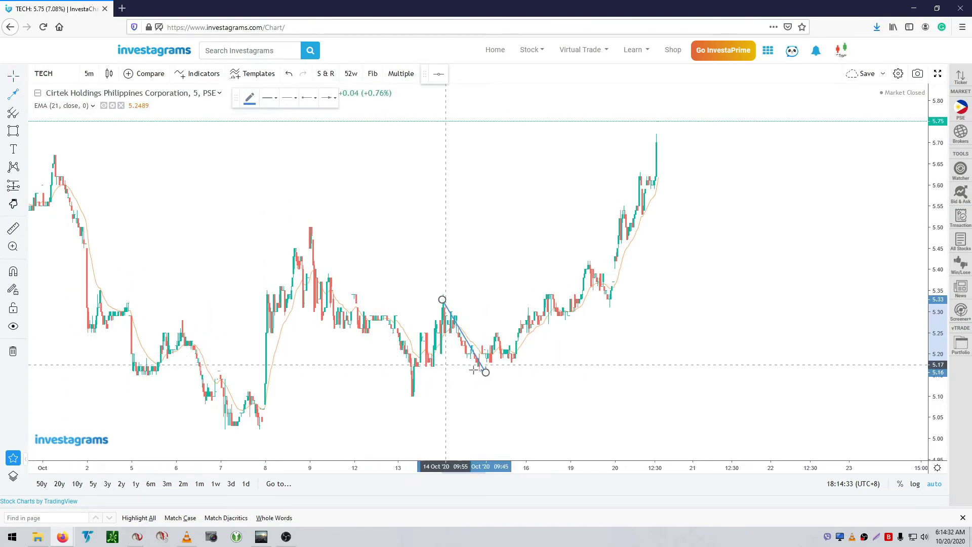
{"action": "left_click", "coordinate": [485, 370]}
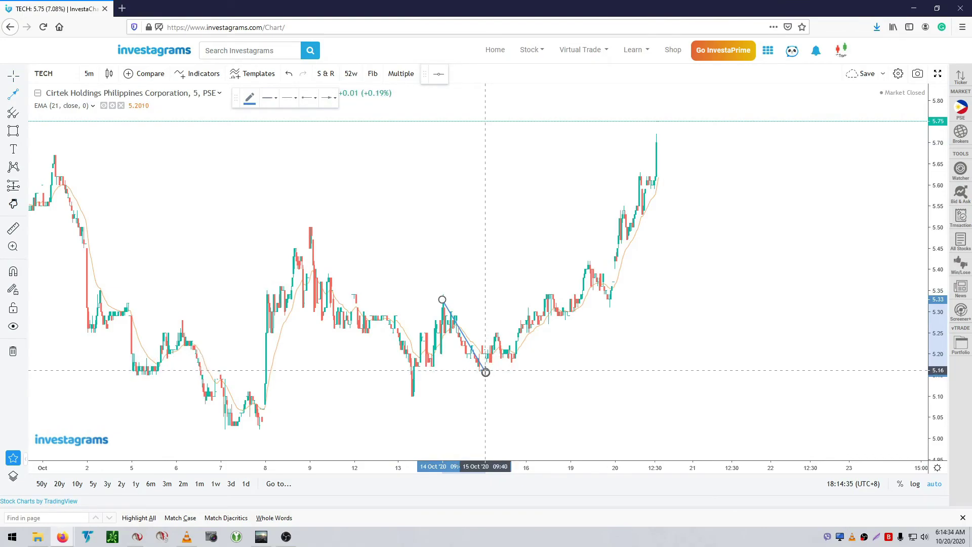
{"action": "left_click", "coordinate": [500, 335]}
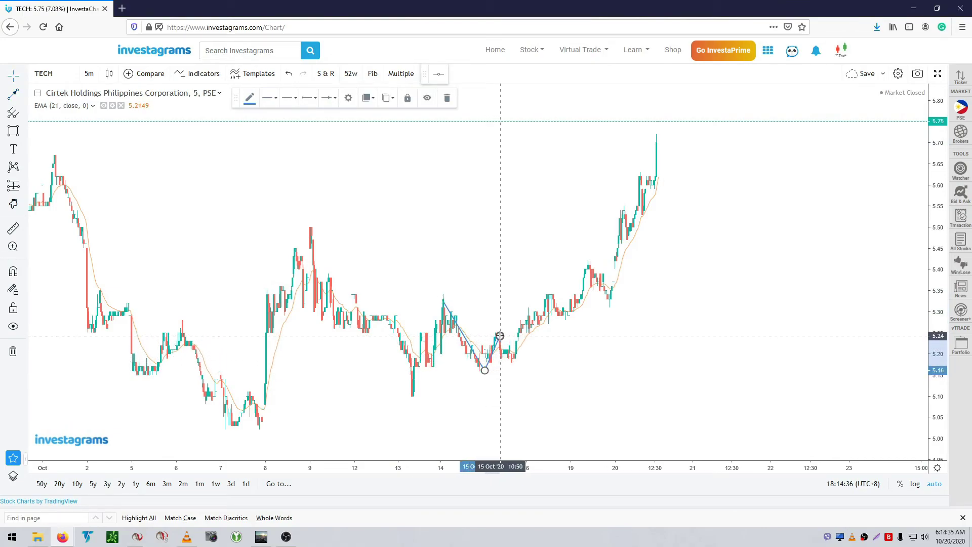
{"action": "left_click", "coordinate": [13, 94]}
{"action": "left_click", "coordinate": [493, 337]}
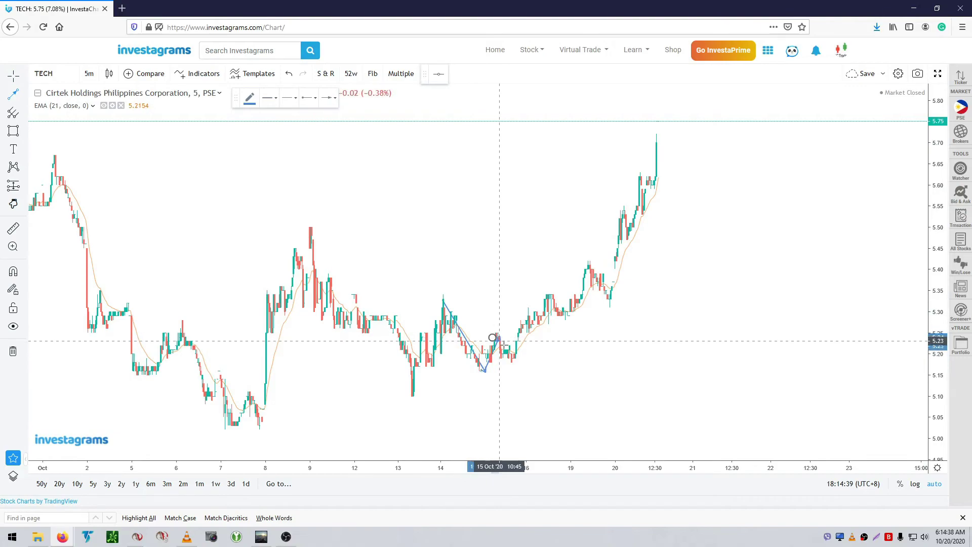
{"action": "left_click", "coordinate": [516, 360]}
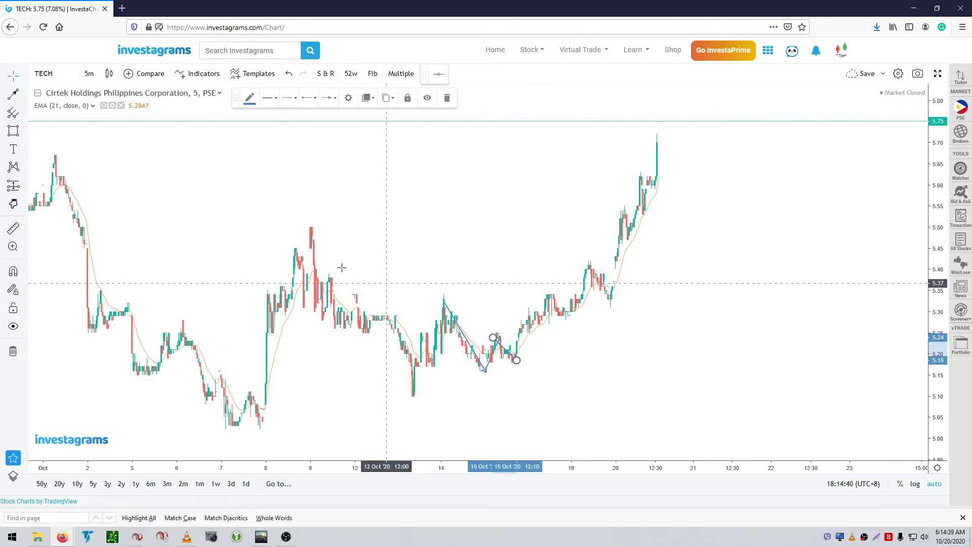
Draw a rising arrow from the October 15 pullback low at 5.18 to the October 19 high at about 5.41
{"action": "left_click", "coordinate": [13, 94]}
{"action": "left_click", "coordinate": [23, 94]}
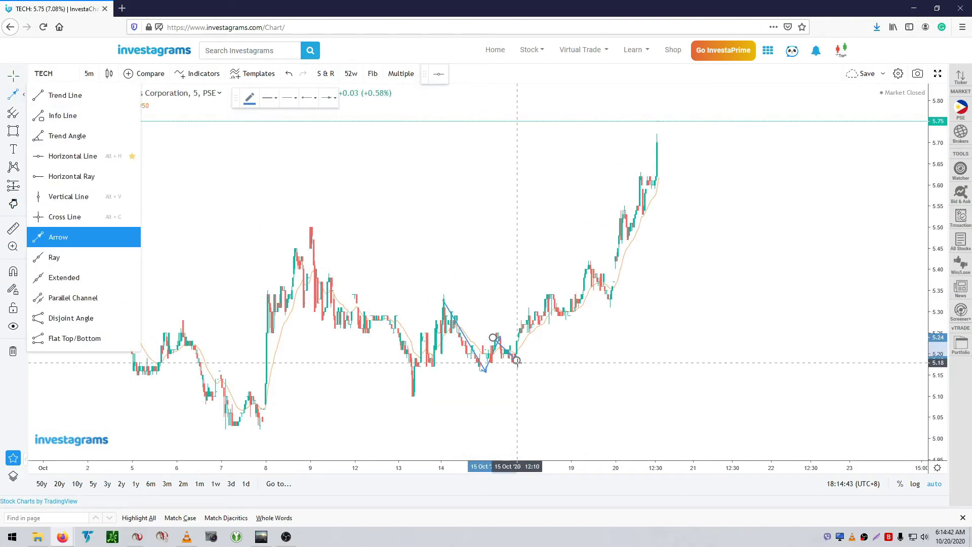
{"action": "left_click", "coordinate": [516, 362]}
{"action": "left_click", "coordinate": [590, 267]}
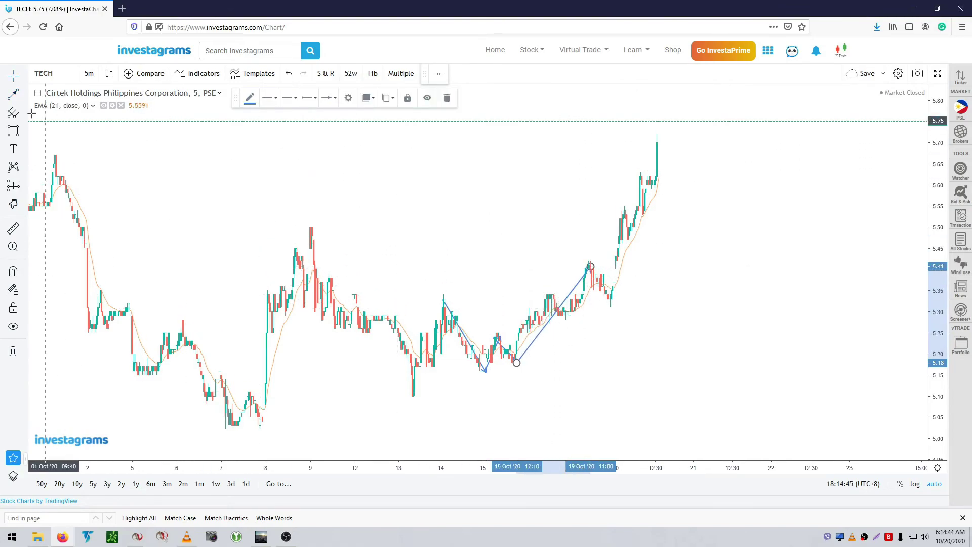
Draw a pullback arrow from 5.41 down to about 5.32 and a rally arrow from 5.33 up to the October 20 high at about 5.72
{"action": "left_click", "coordinate": [618, 276]}
{"action": "left_click", "coordinate": [591, 267]}
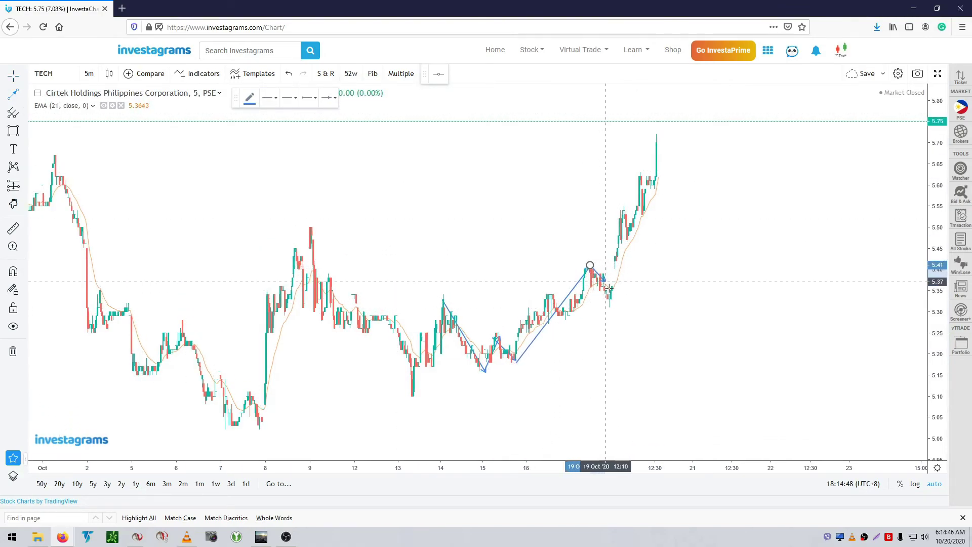
{"action": "left_click", "coordinate": [613, 302]}
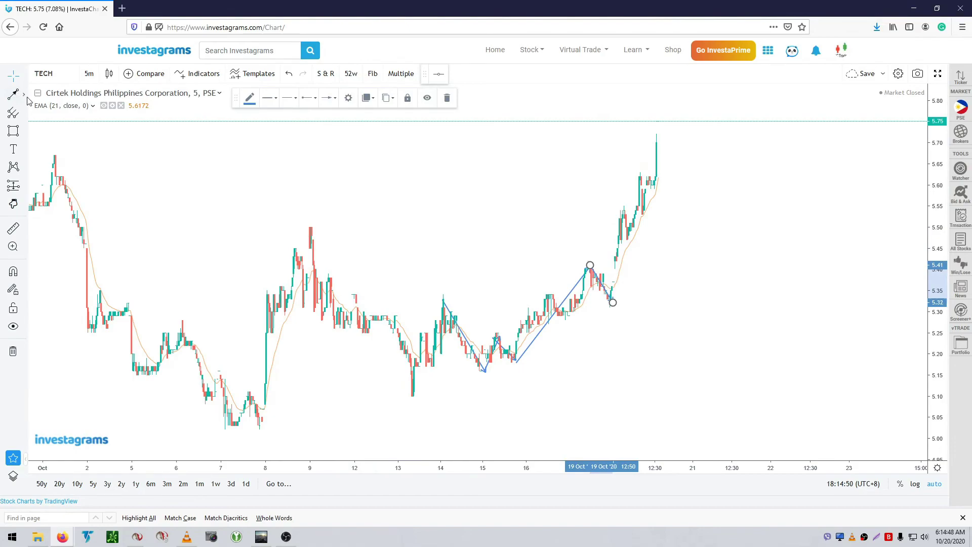
{"action": "left_click", "coordinate": [611, 299]}
{"action": "left_click", "coordinate": [656, 136]}
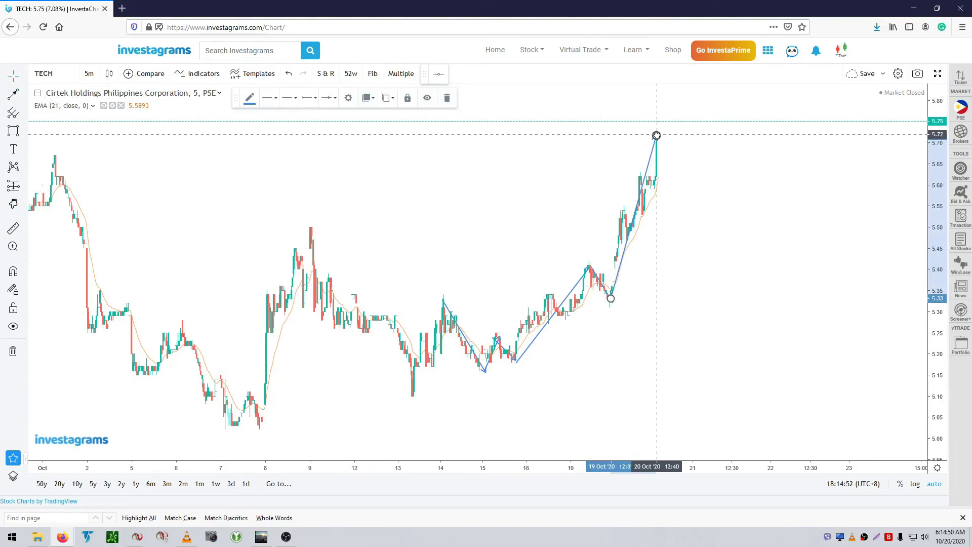
Add a horizontal line at 5.34 on the 5-minute chart, then restore the browser window beside the daily chart
{"action": "left_click_drag", "start_coordinate": [781, 325], "coordinate": [621, 325]}
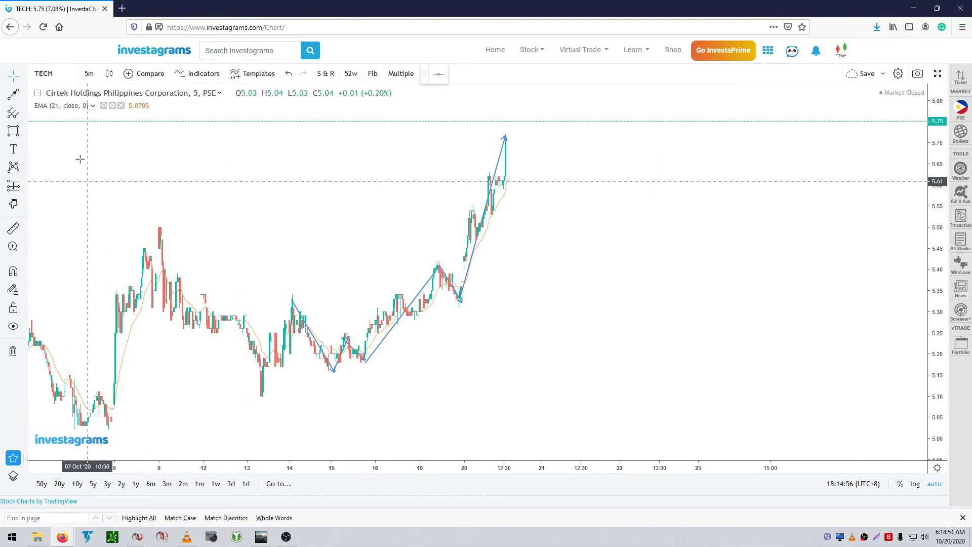
{"action": "left_click", "coordinate": [24, 94]}
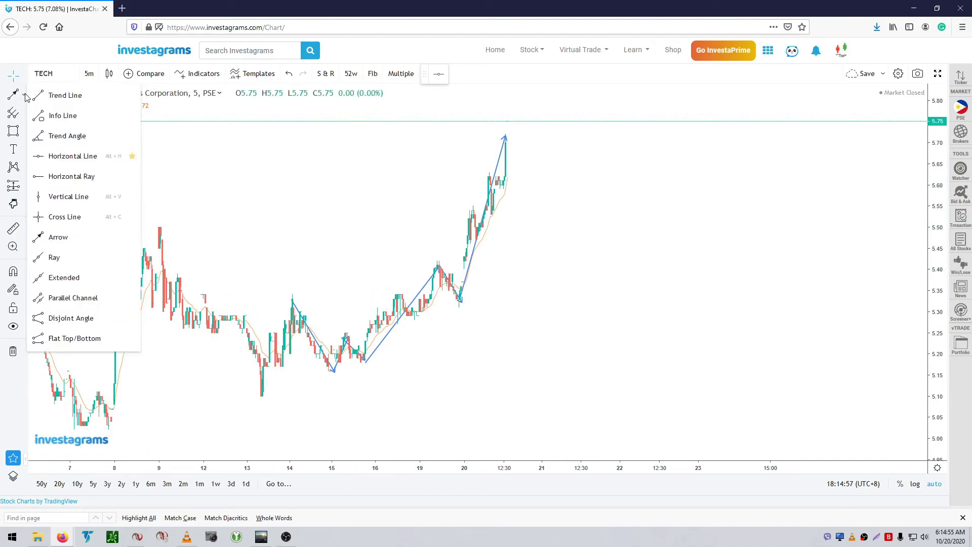
{"action": "left_click", "coordinate": [55, 158]}
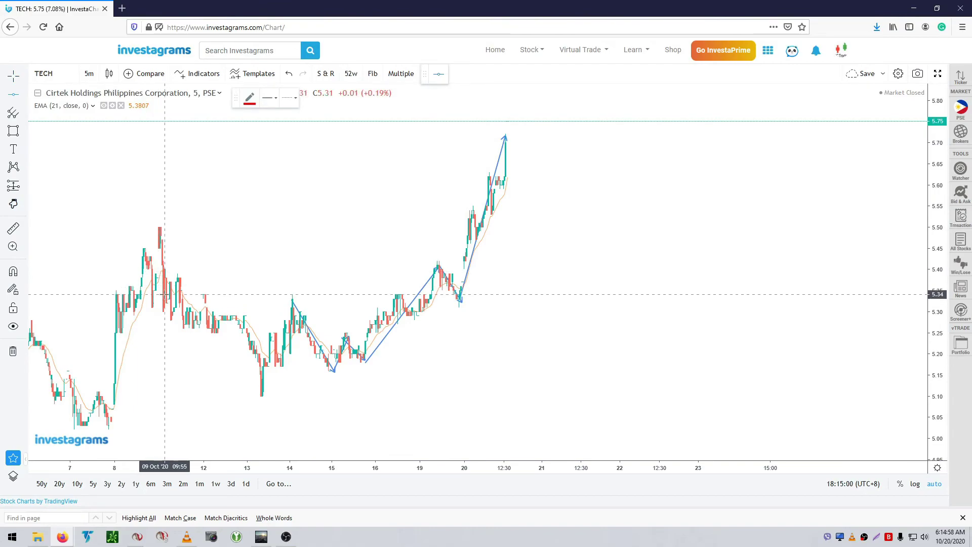
{"action": "left_click", "coordinate": [477, 294]}
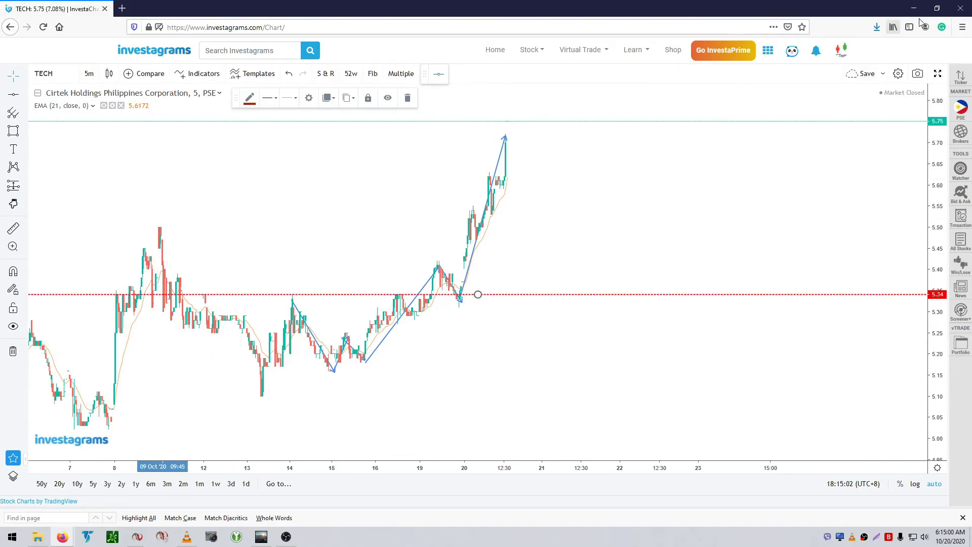
{"action": "left_click", "coordinate": [935, 11]}
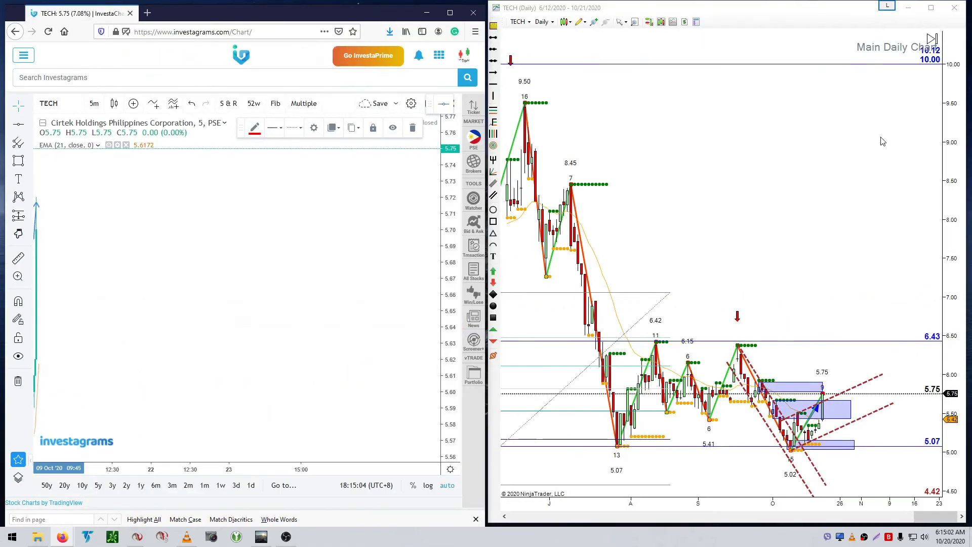
Place a horizontal line at 5.36 on TECH's main daily chart and rescale the chart to show the 6.43 to 4.42 levels
{"action": "scroll", "coordinate": [813, 225], "scroll_direction": "down", "scroll_amount": 3}
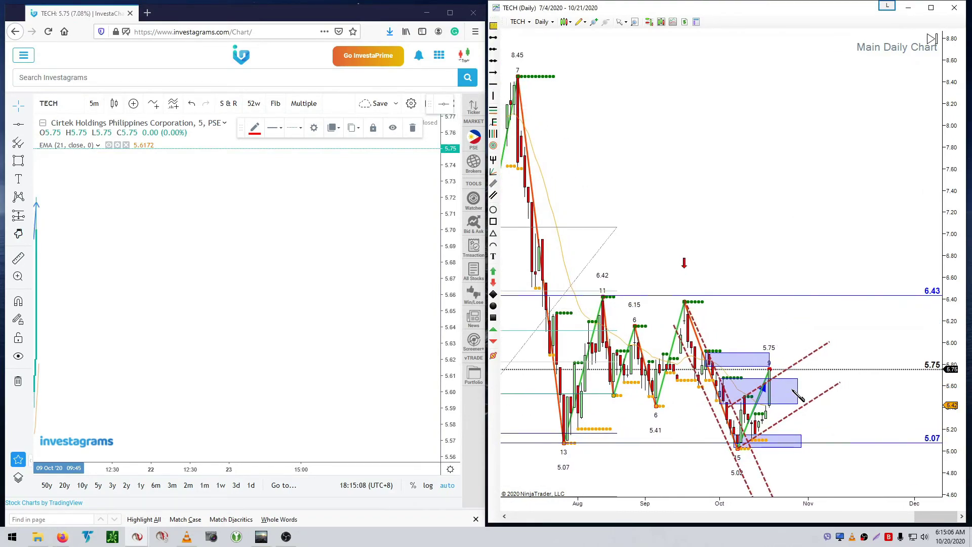
{"action": "left_click", "coordinate": [794, 413]}
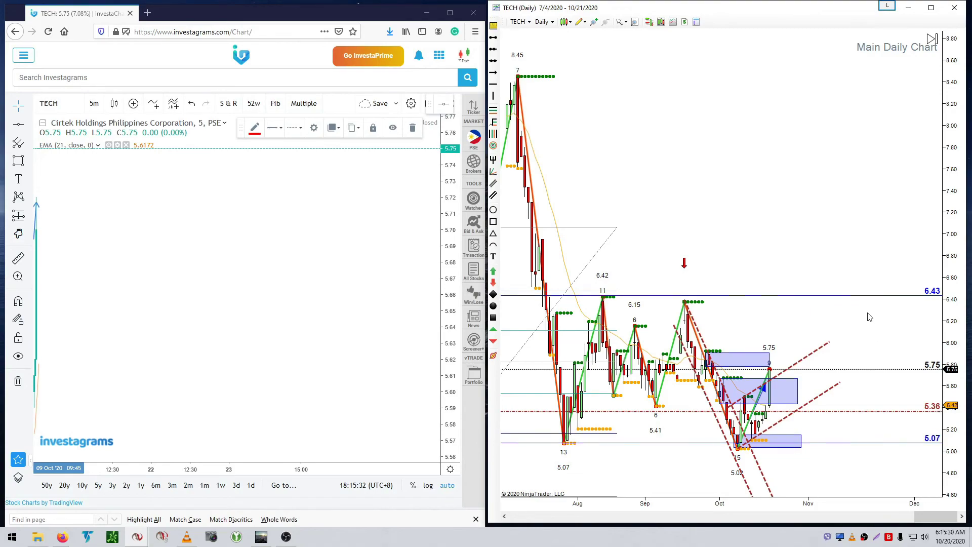
{"action": "scroll", "coordinate": [869, 317], "scroll_direction": "up", "scroll_amount": 5}
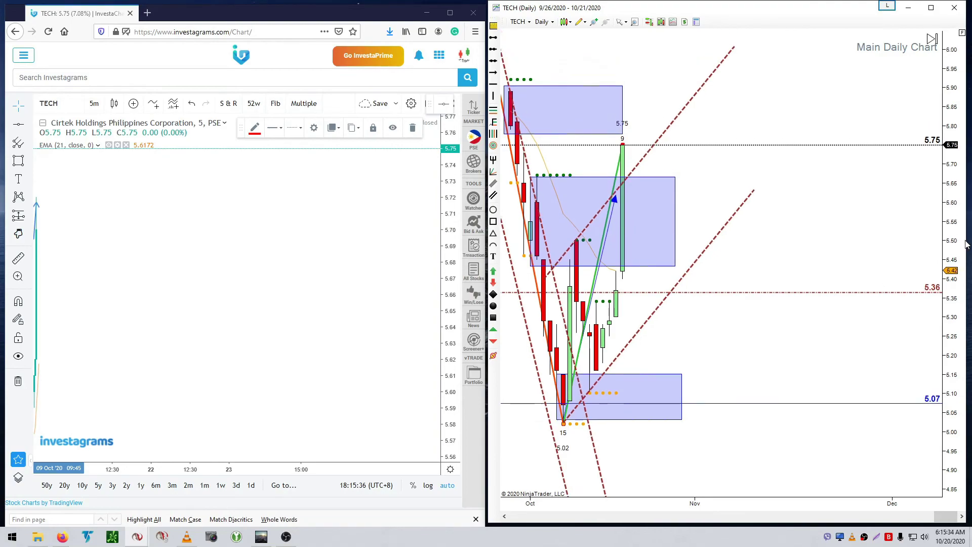
{"action": "scroll", "coordinate": [950, 208], "scroll_direction": "down", "scroll_amount": 2}
{"action": "scroll", "coordinate": [846, 349], "scroll_direction": "down", "scroll_amount": 3}
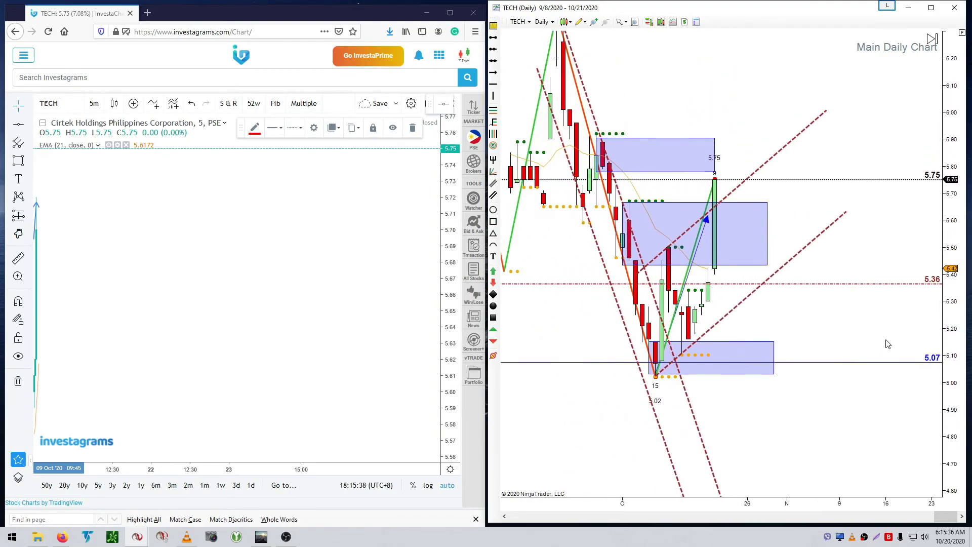
{"action": "left_click_drag", "start_coordinate": [961, 97], "coordinate": [960, 137]}
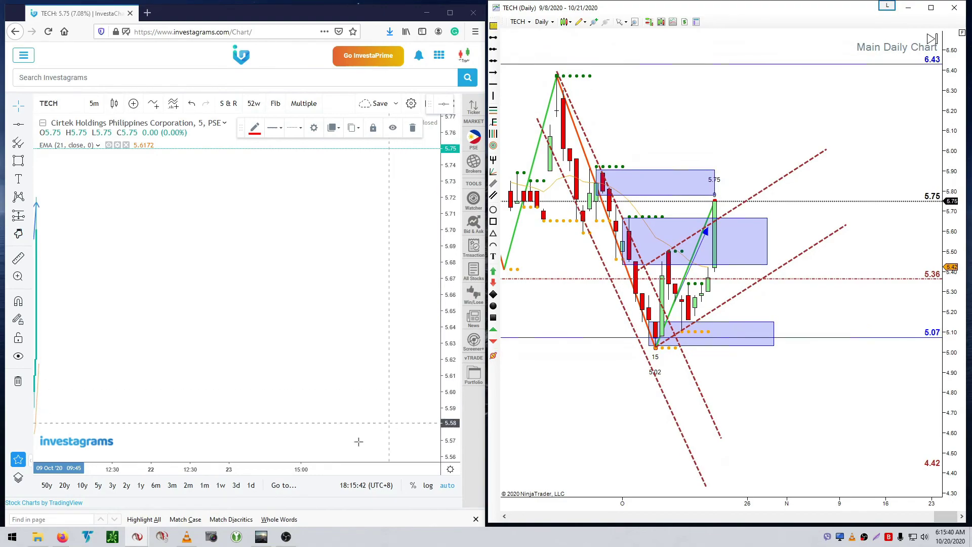
Switch to the Monthly / Weekly View chart, load TECH in it and maximize its window
{"action": "mouse_move", "coordinate": [137, 536]}
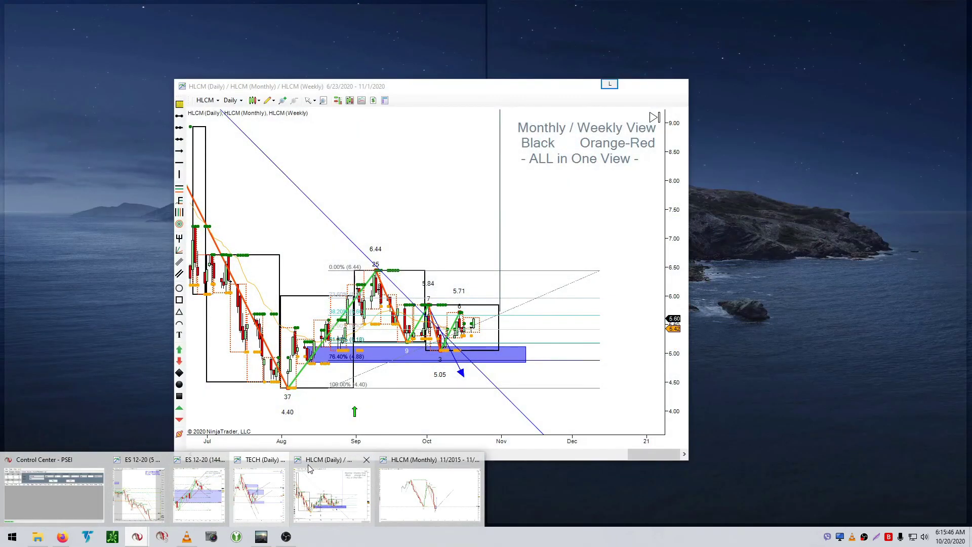
{"action": "left_click", "coordinate": [310, 467]}
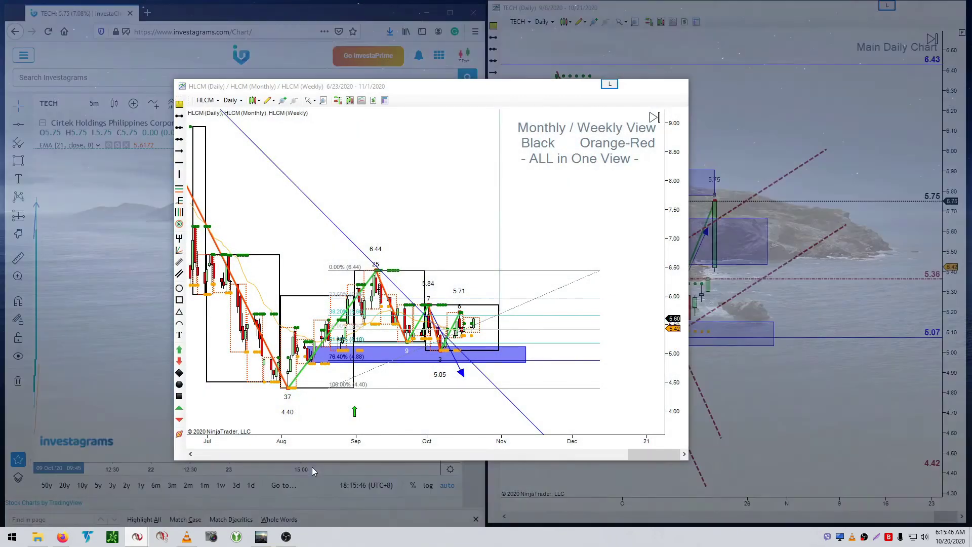
{"action": "left_click", "coordinate": [206, 100]}
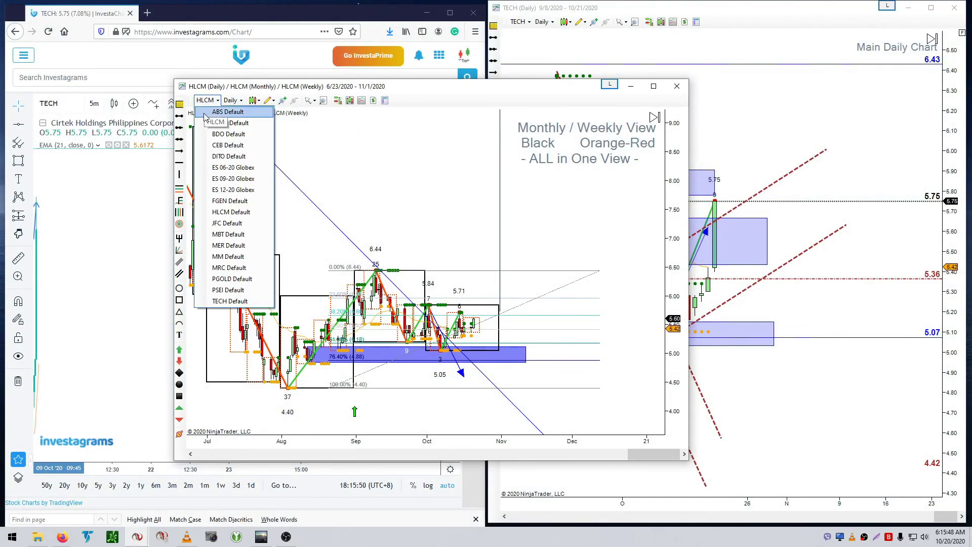
{"action": "left_click", "coordinate": [232, 301]}
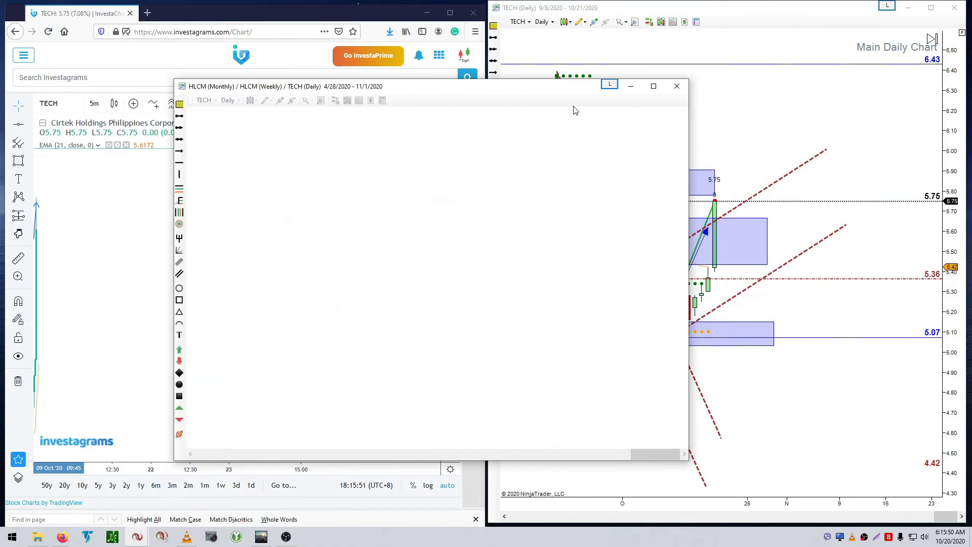
{"action": "left_click", "coordinate": [653, 86]}
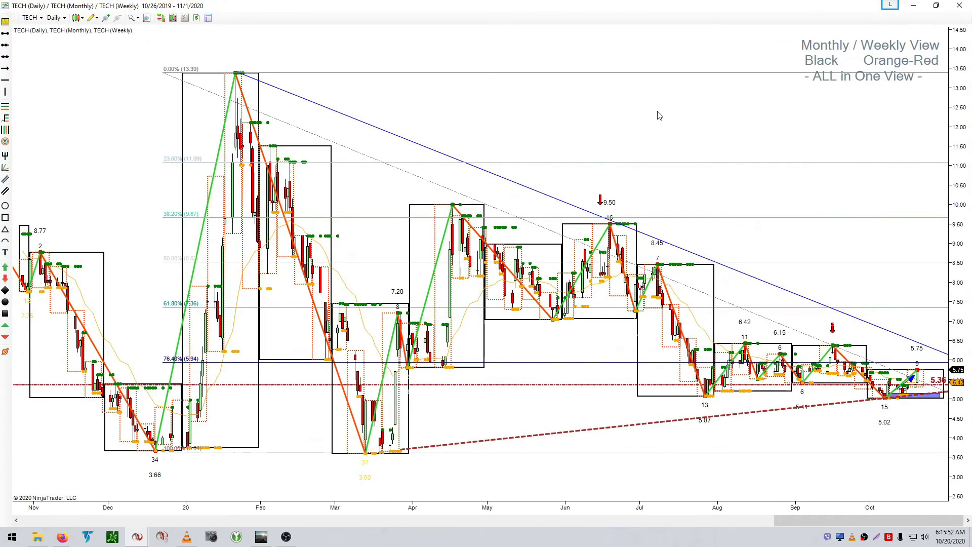
Examine TECH's converging trendlines and Fibonacci levels across the monthly and weekly boxes, then restore and reposition the chart window
{"action": "left_click_drag", "start_coordinate": [739, 136], "coordinate": [603, 130]}
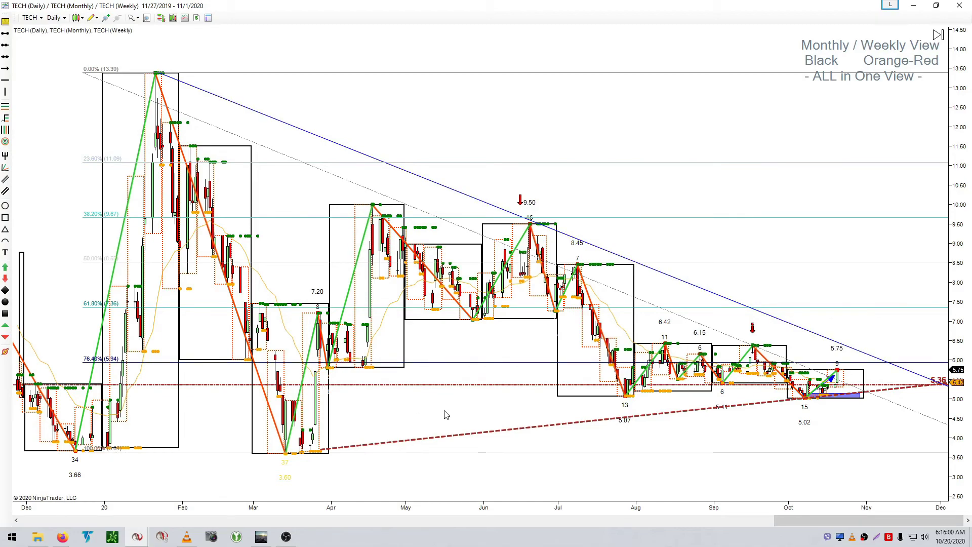
{"action": "scroll", "coordinate": [397, 412], "scroll_direction": "down", "scroll_amount": 3}
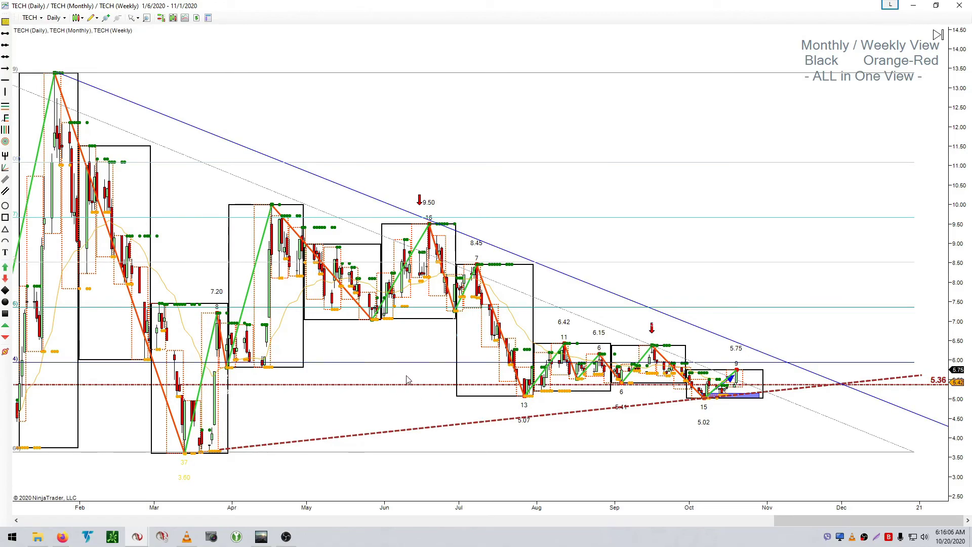
{"action": "left_click_drag", "start_coordinate": [332, 414], "coordinate": [533, 425]}
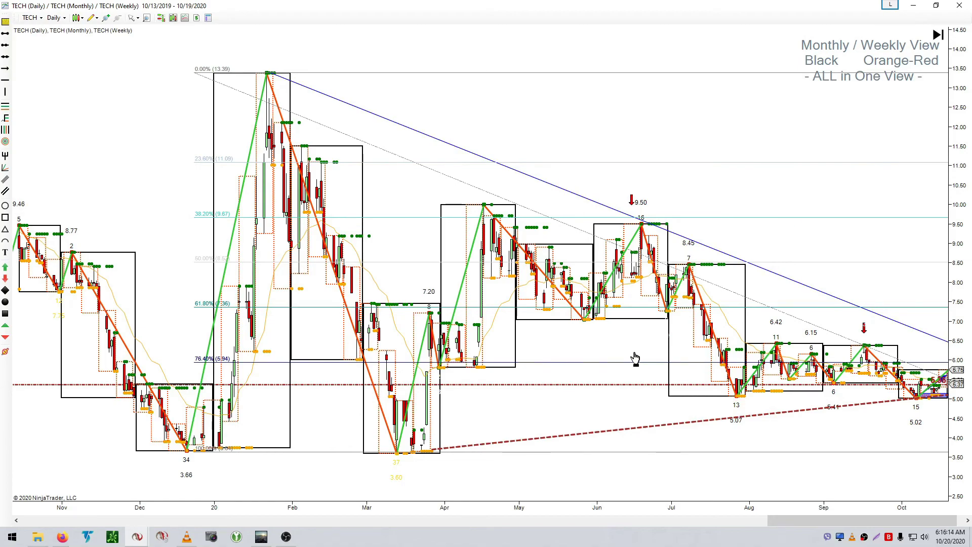
{"action": "scroll", "coordinate": [514, 298], "scroll_direction": "down", "scroll_amount": 5}
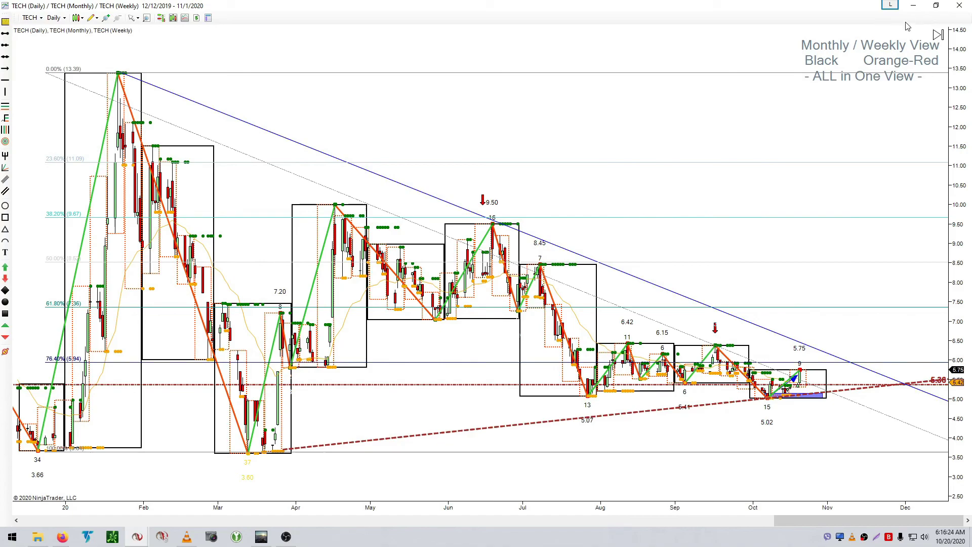
{"action": "left_click", "coordinate": [935, 6]}
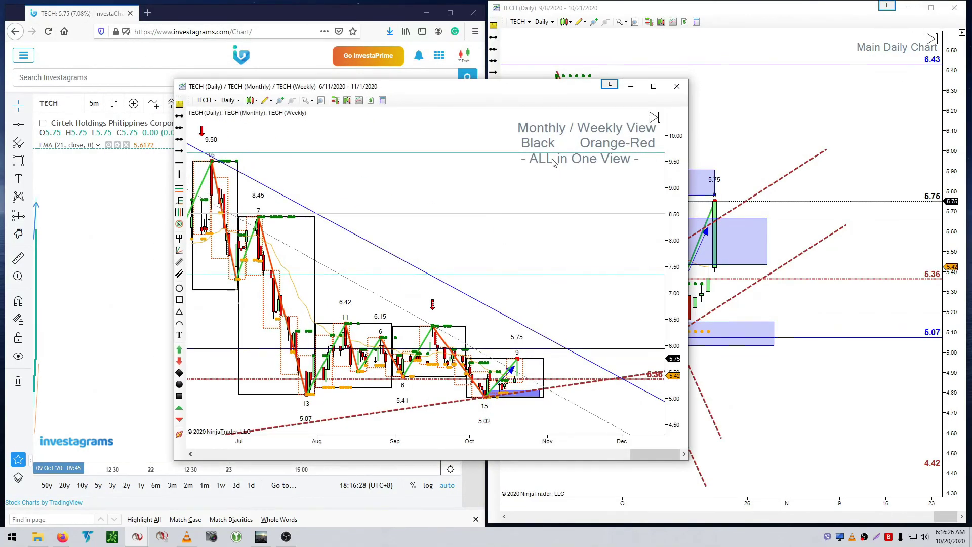
{"action": "left_click_drag", "start_coordinate": [482, 91], "coordinate": [508, 75]}
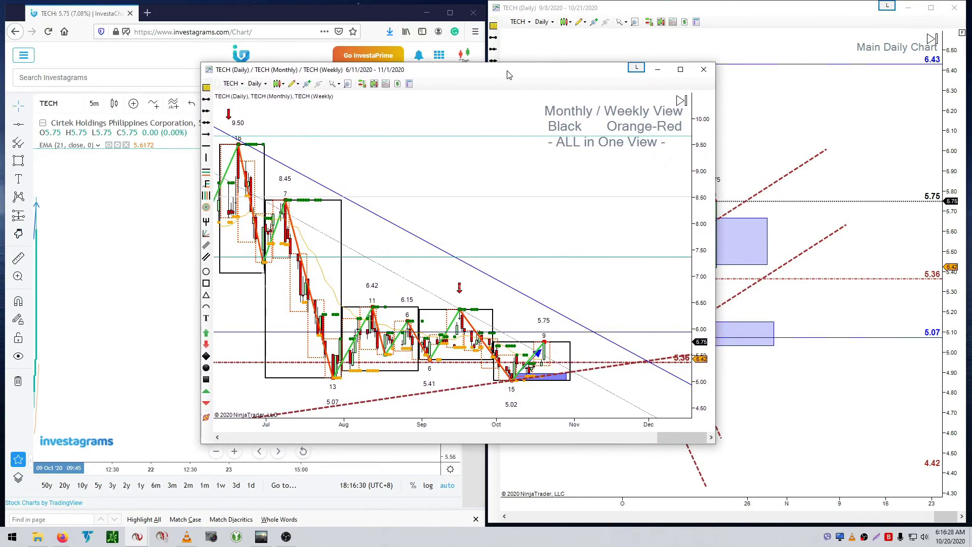